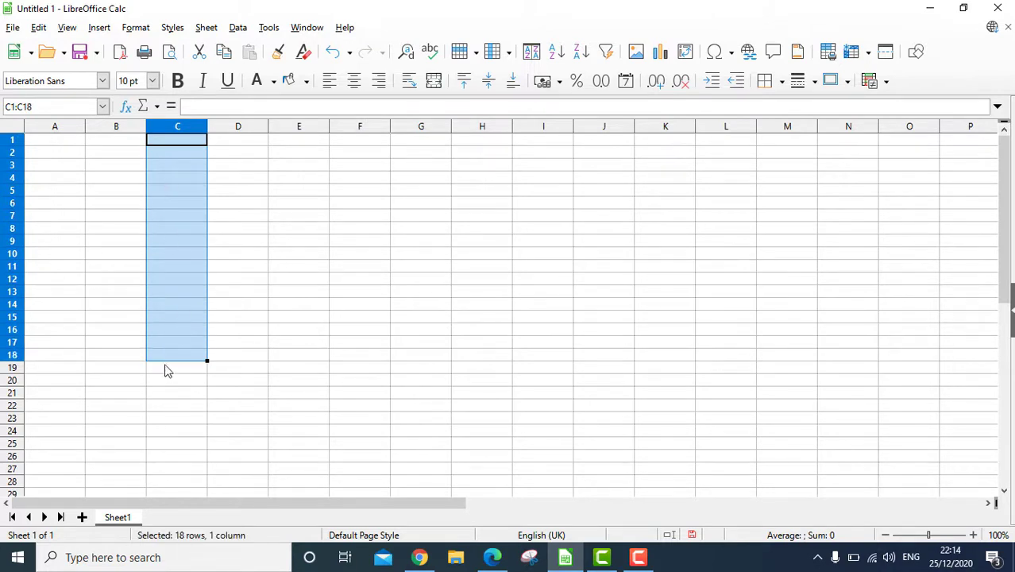
- Select the row range B5:G5 and the multi-column block B3:H20 as cell range examples
click(238, 274)
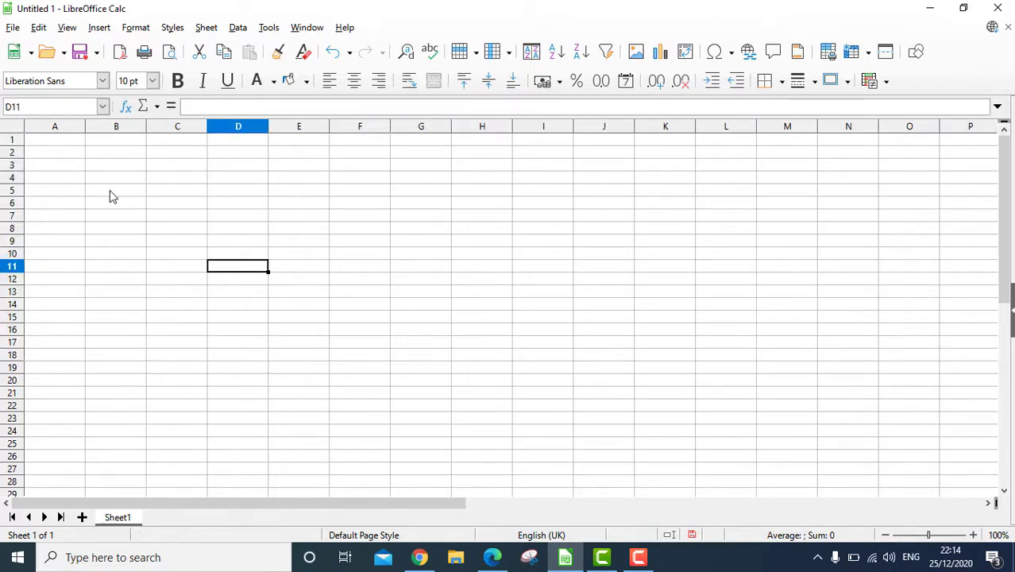
drag(112, 194, 415, 194)
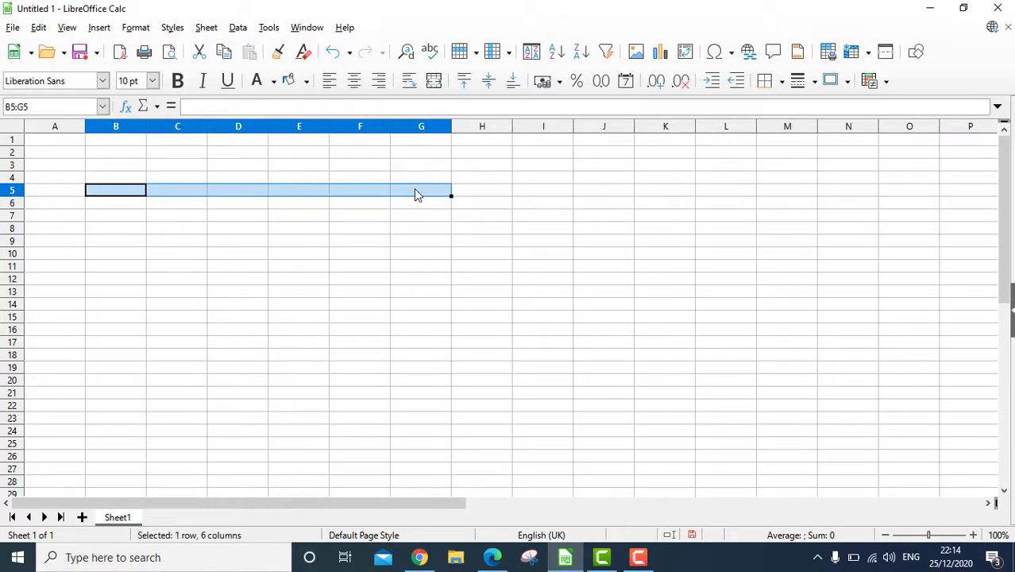
drag(111, 165, 454, 385)
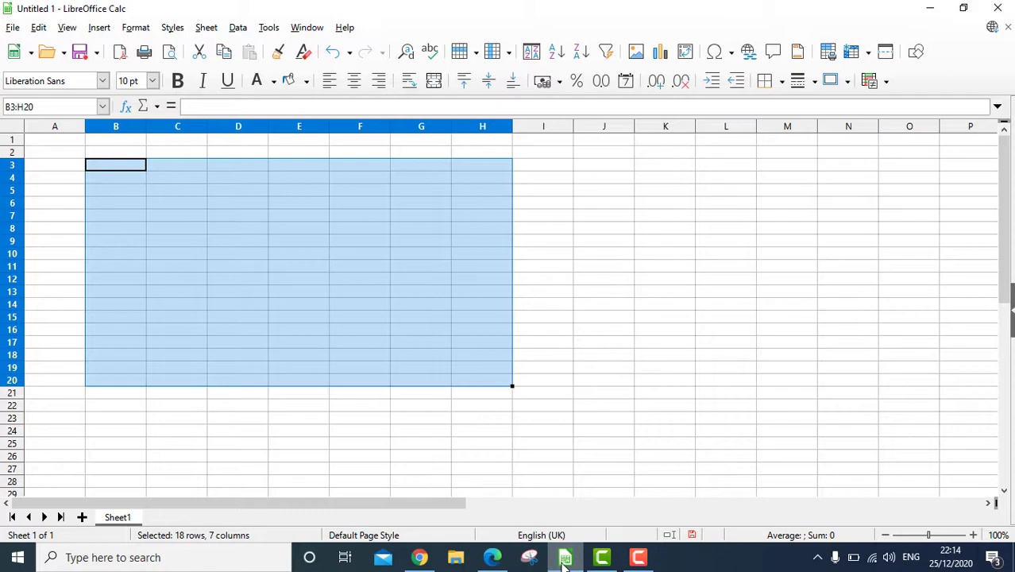
- Switch to the PDF textbook in Edge and read through the operator precedence section to Tables 4.1 and 4.2 on page 119
click(492, 557)
scroll(458, 356, down, 15)
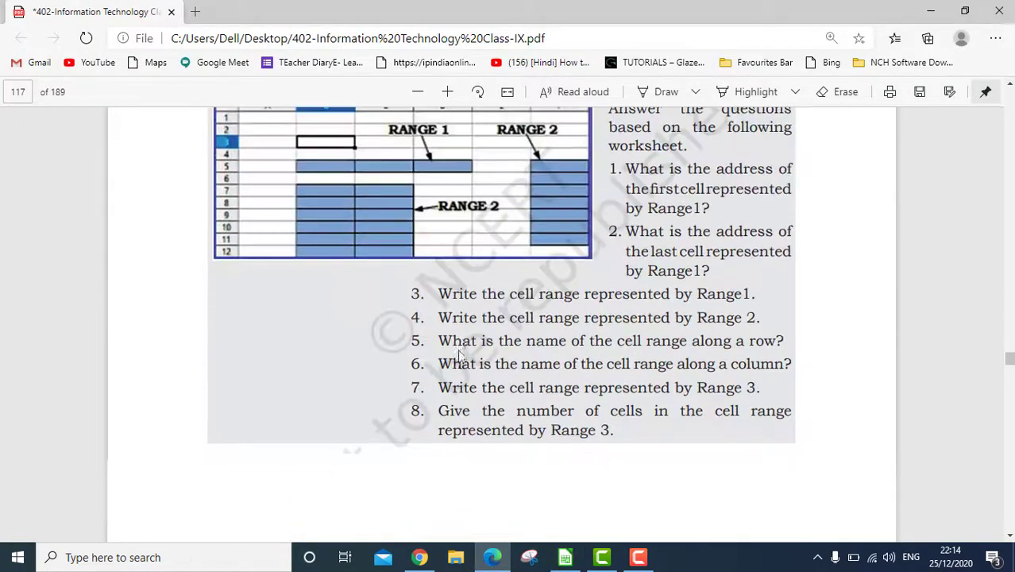
scroll(458, 357, down, 15)
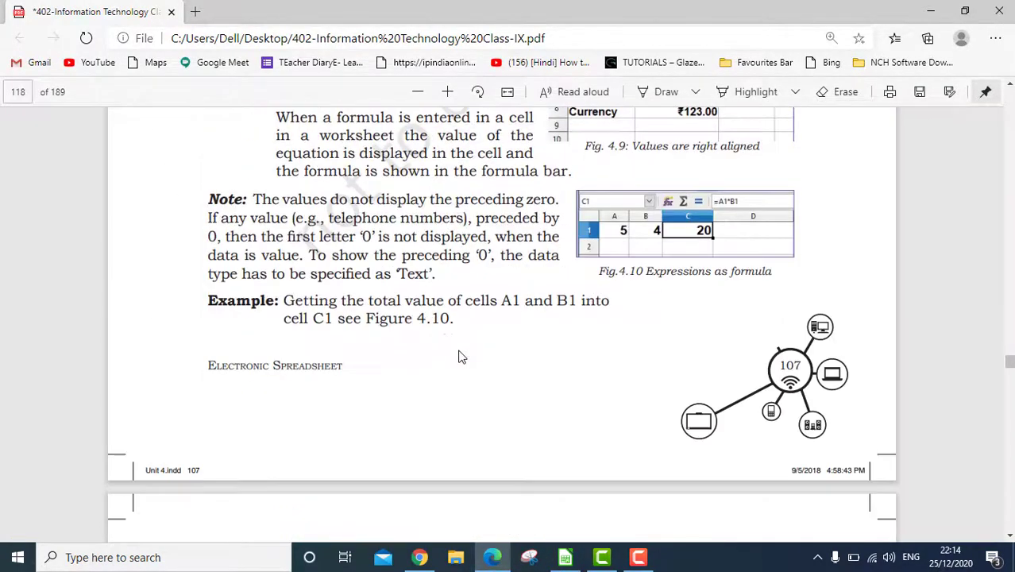
scroll(458, 357, down, 2)
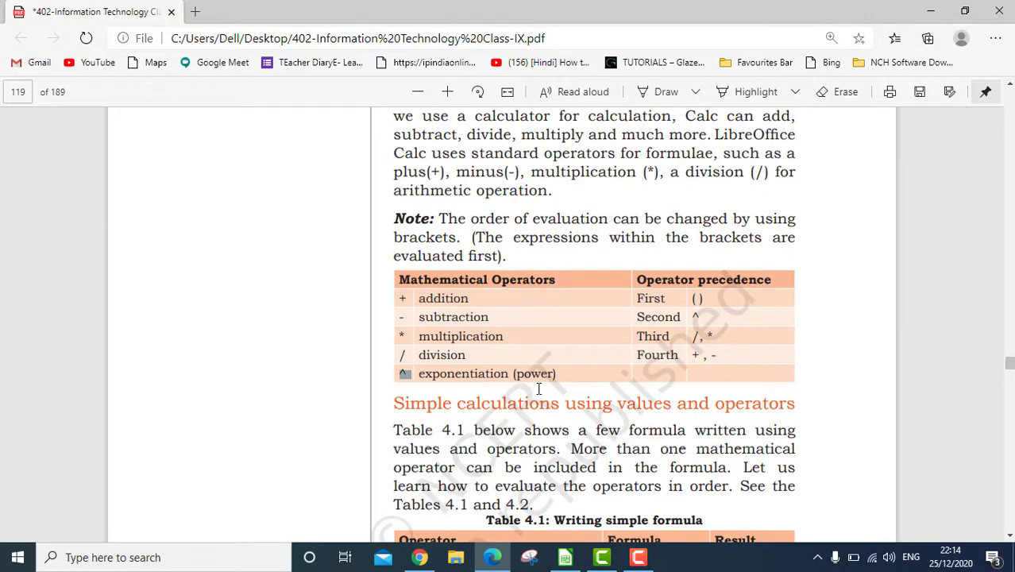
scroll(539, 388, down, 2)
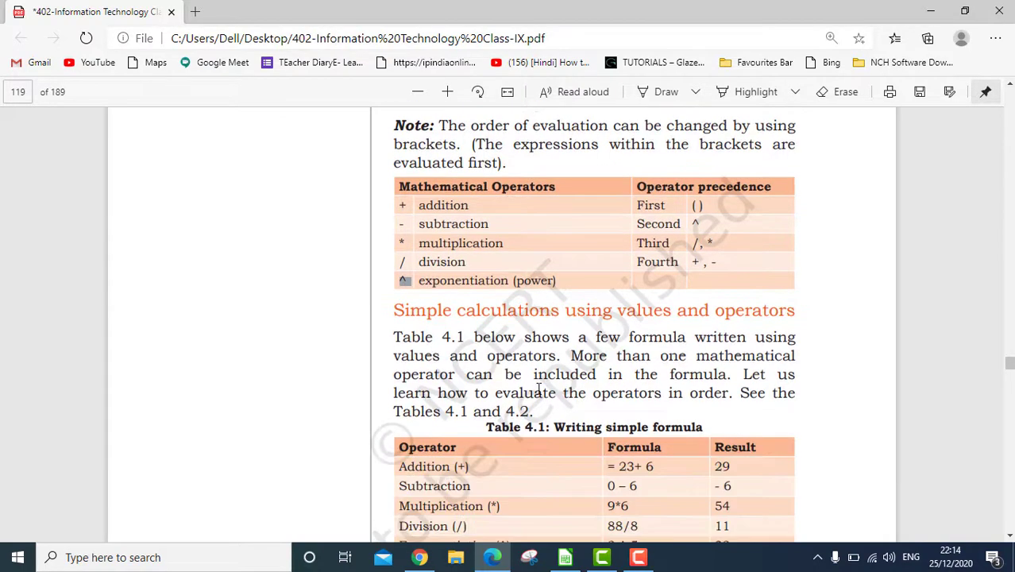
scroll(538, 388, down, 6)
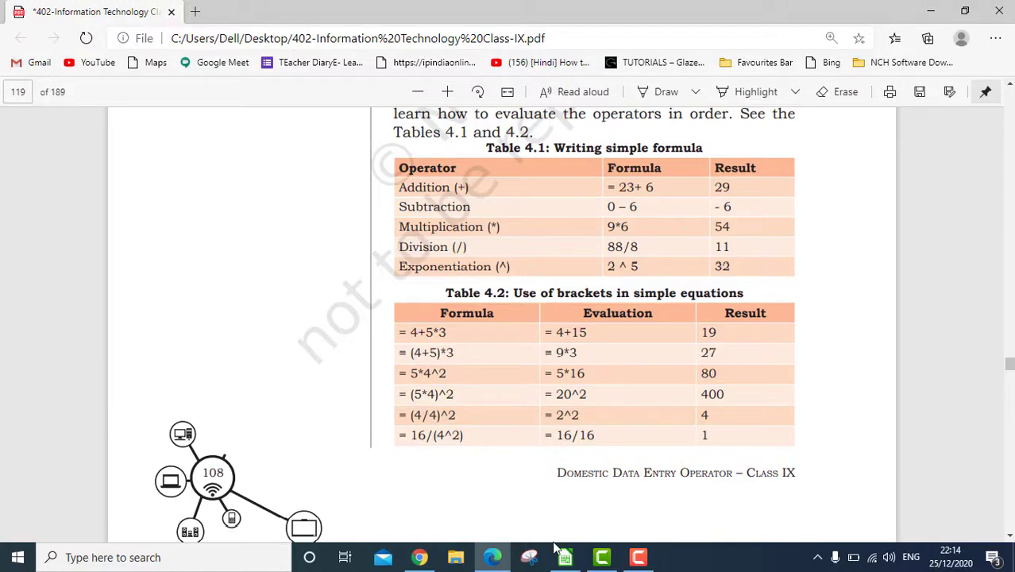
- Switch to LibreOffice Calc and enter 3 in cell A2 and 2 in cell B2
mouse_move(564, 561)
click(544, 500)
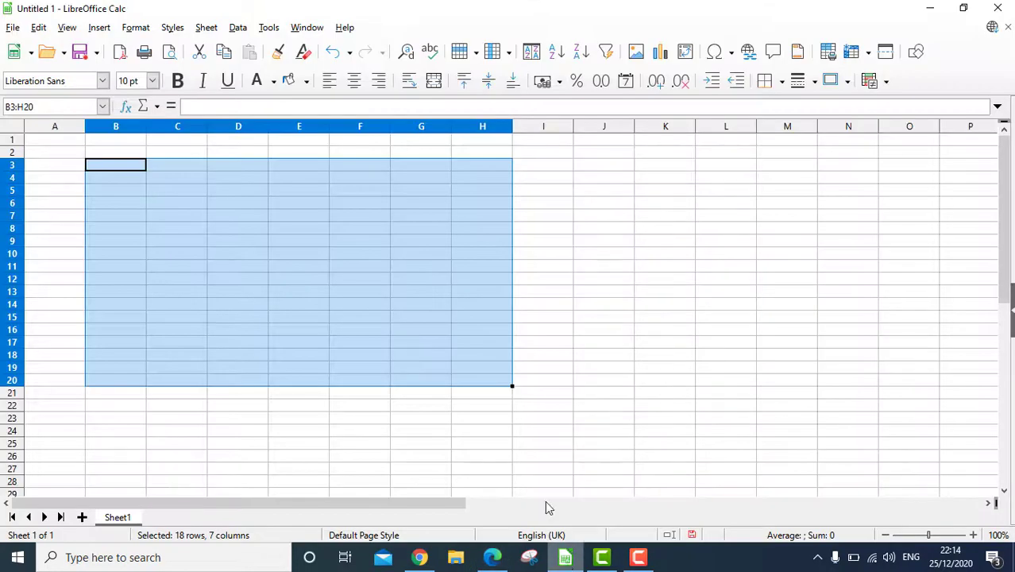
click(395, 445)
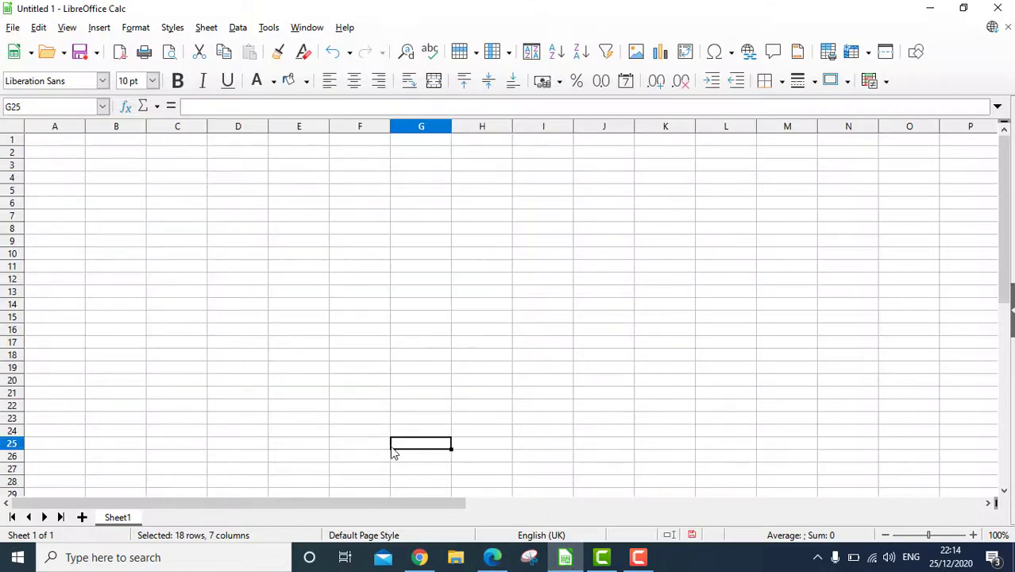
click(107, 155)
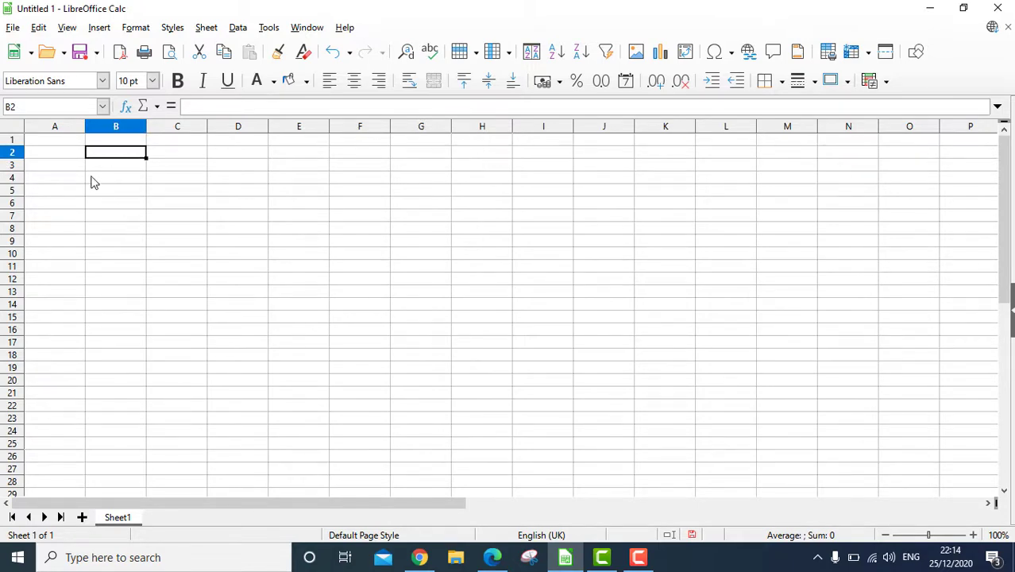
click(53, 155)
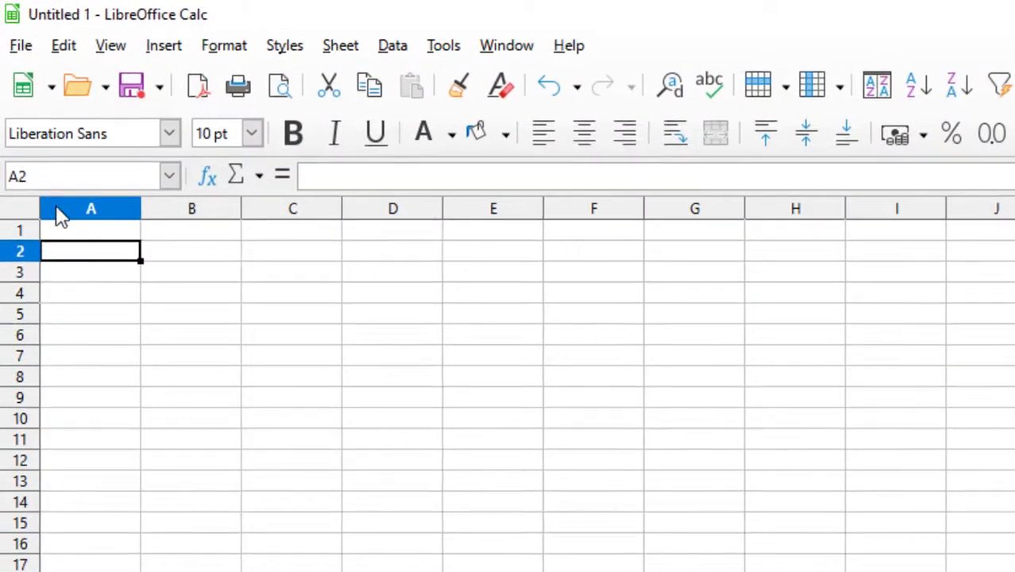
click(154, 255)
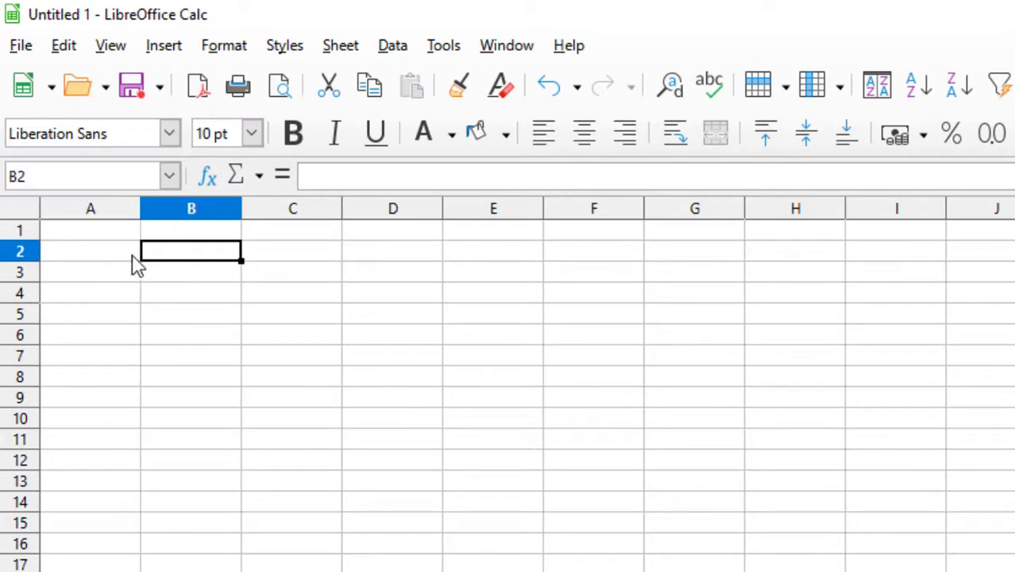
click(114, 256)
text(3)
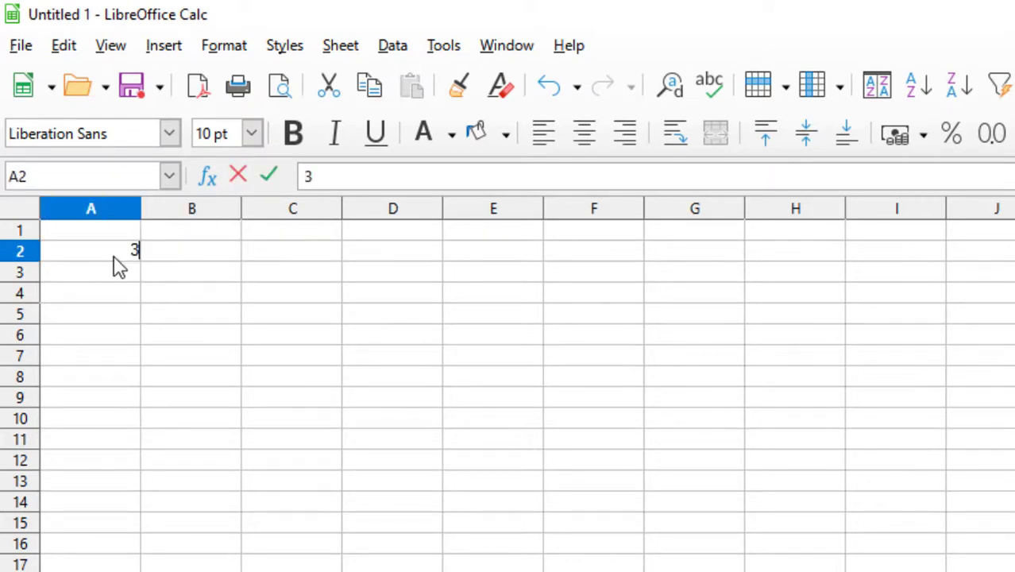
click(191, 255)
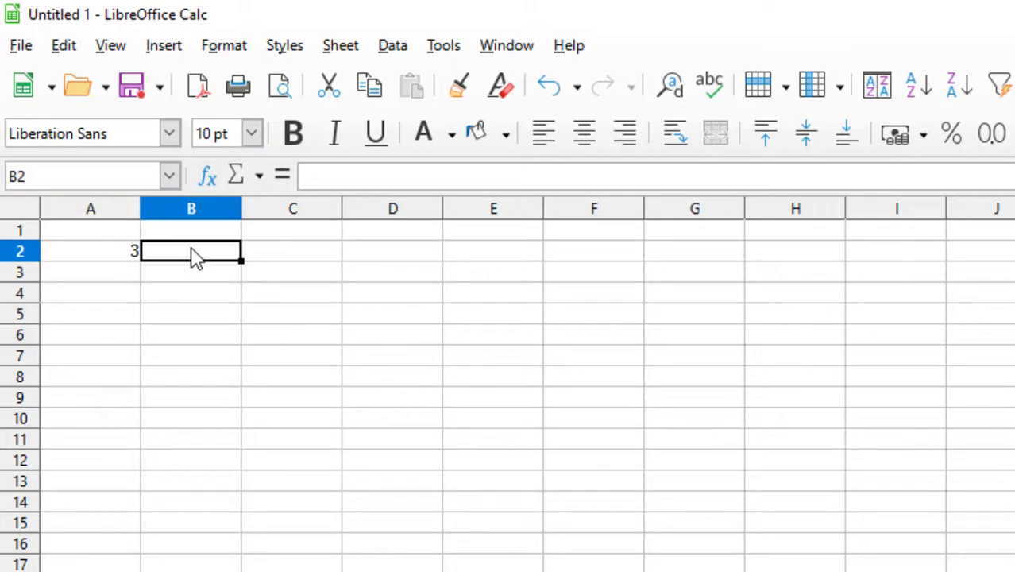
text(2)
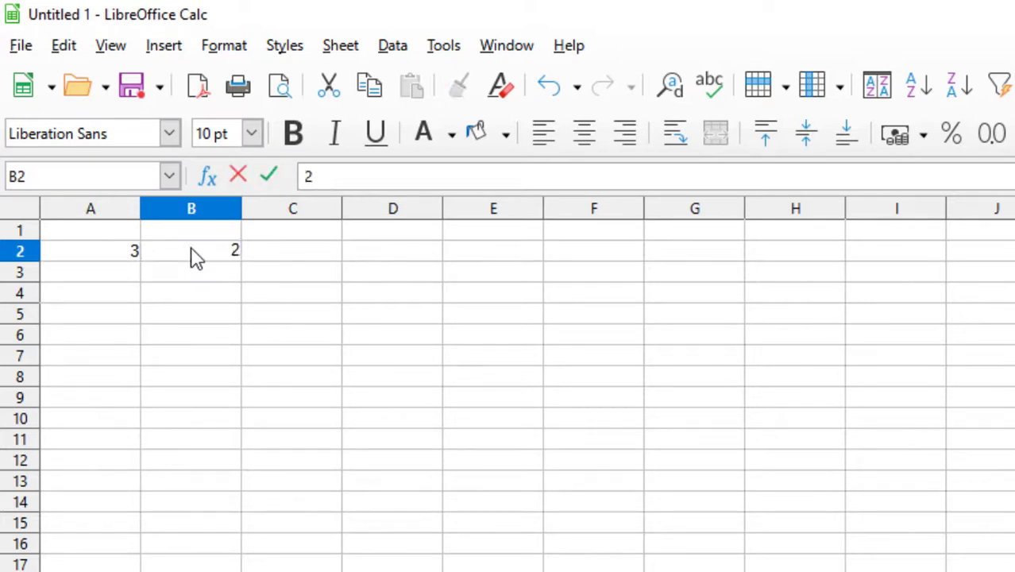
- Enter the formula =A2+B2 in cell C2 and check it in the input line
click(291, 265)
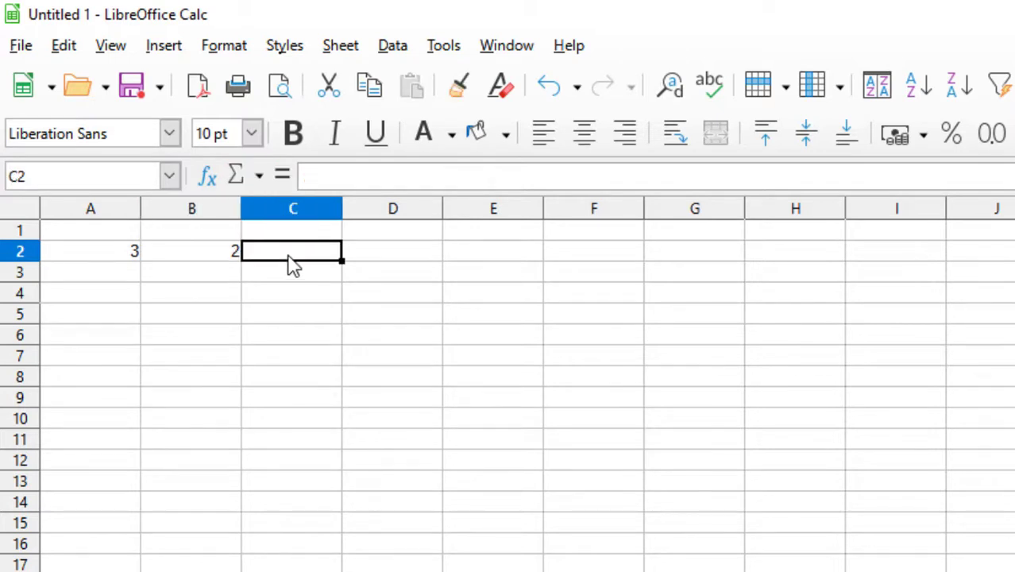
text(=)
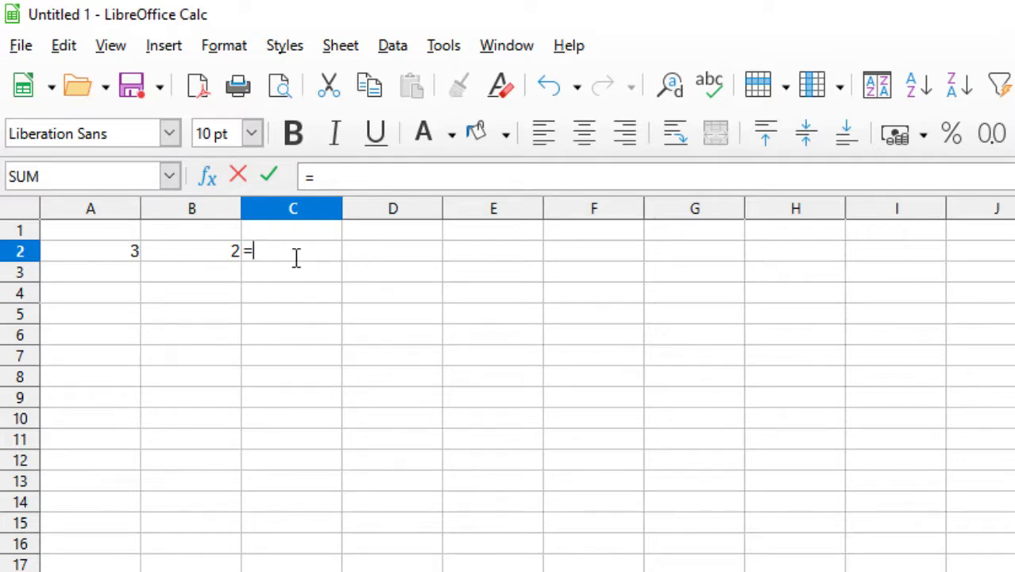
text(a2+b2)
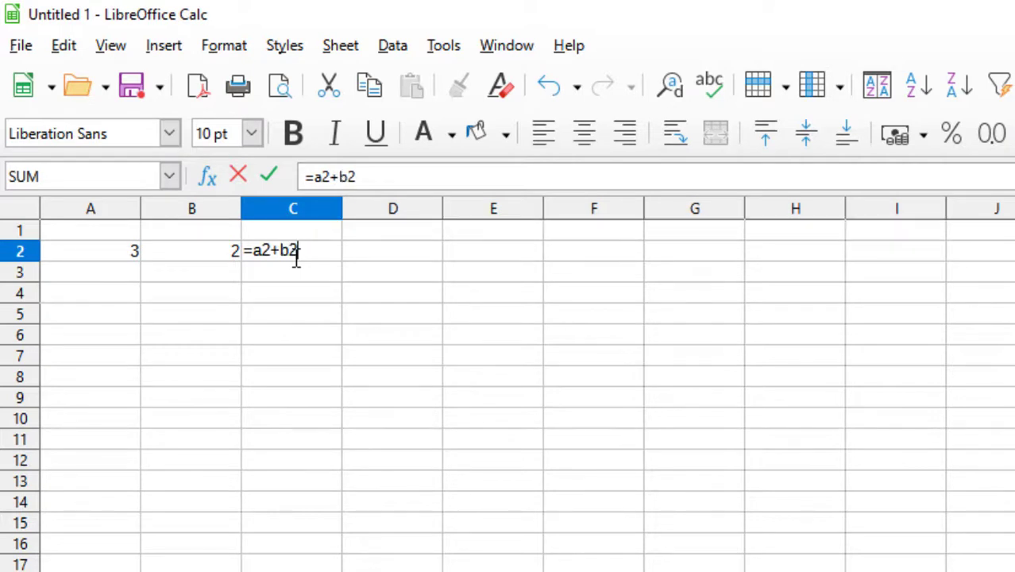
key(Return)
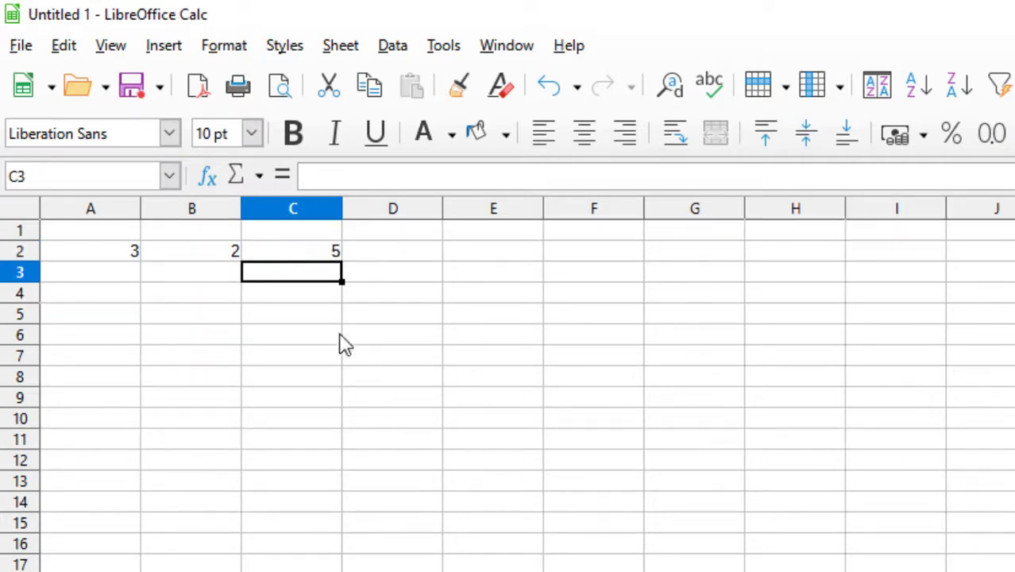
click(339, 337)
click(321, 256)
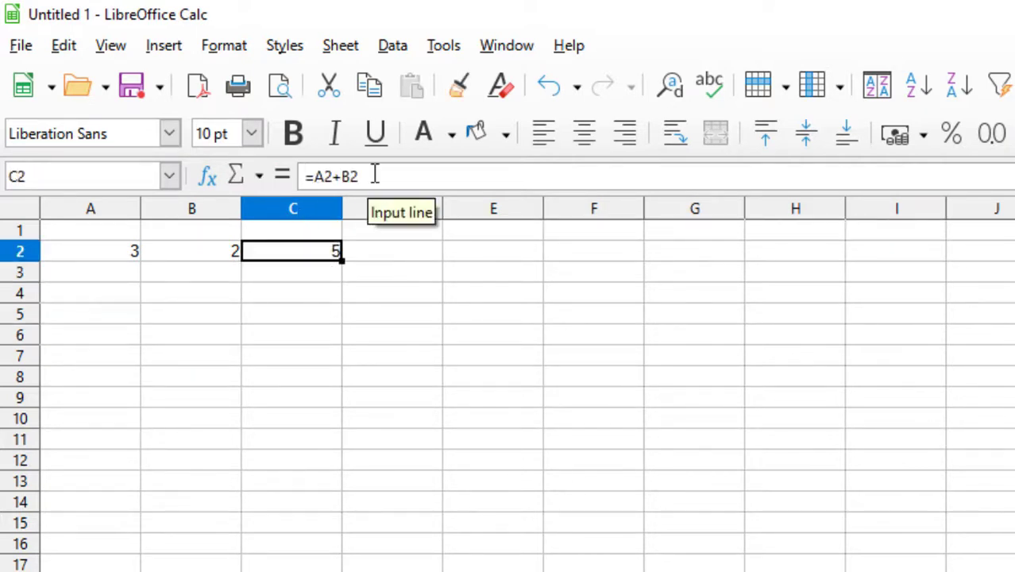
- Remove the equals sign from the formula in cell C2, leaving A2+B2 as the cell's content
click(350, 297)
click(300, 254)
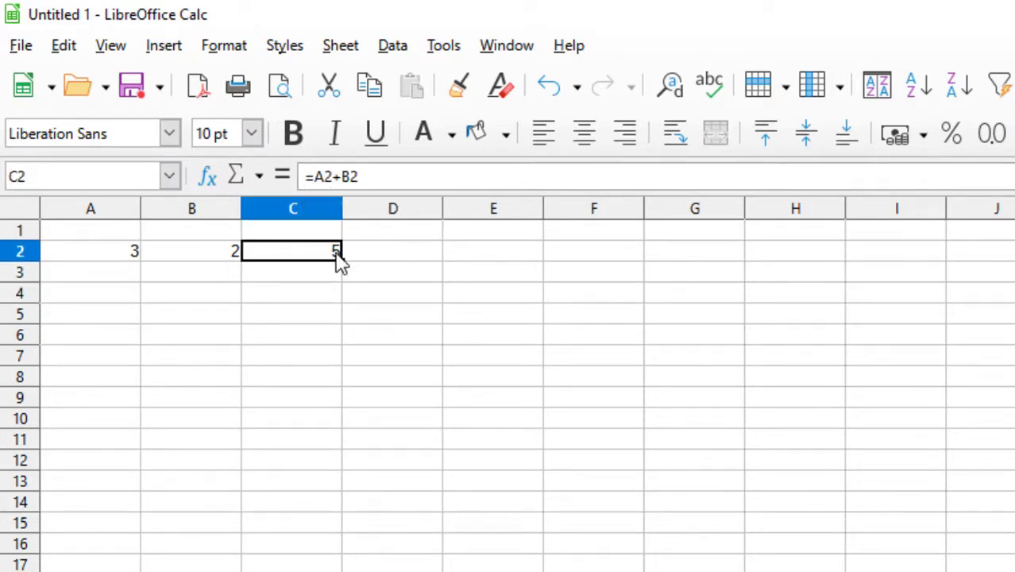
click(313, 177)
key(BackSpace)
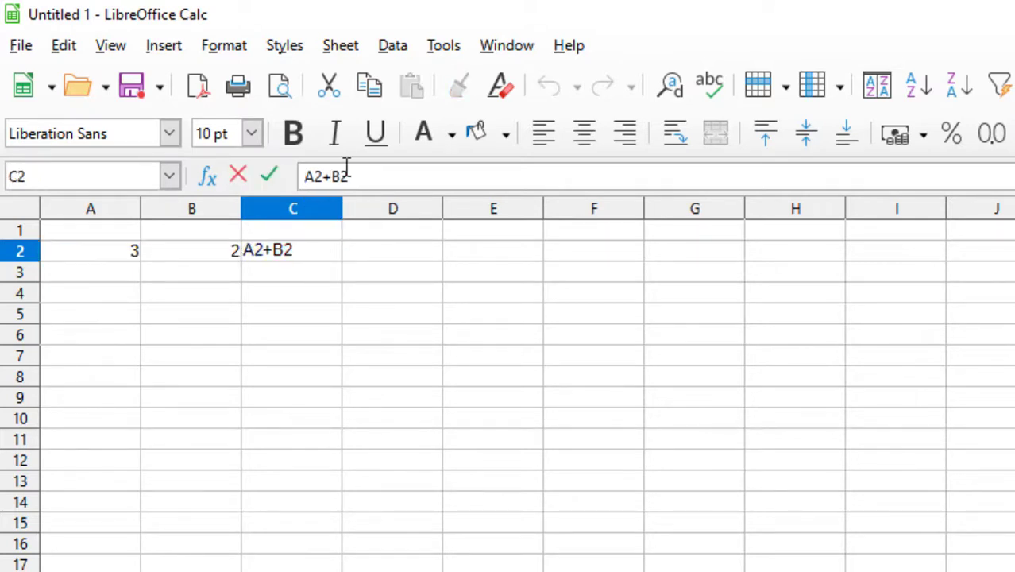
key(Return)
click(319, 316)
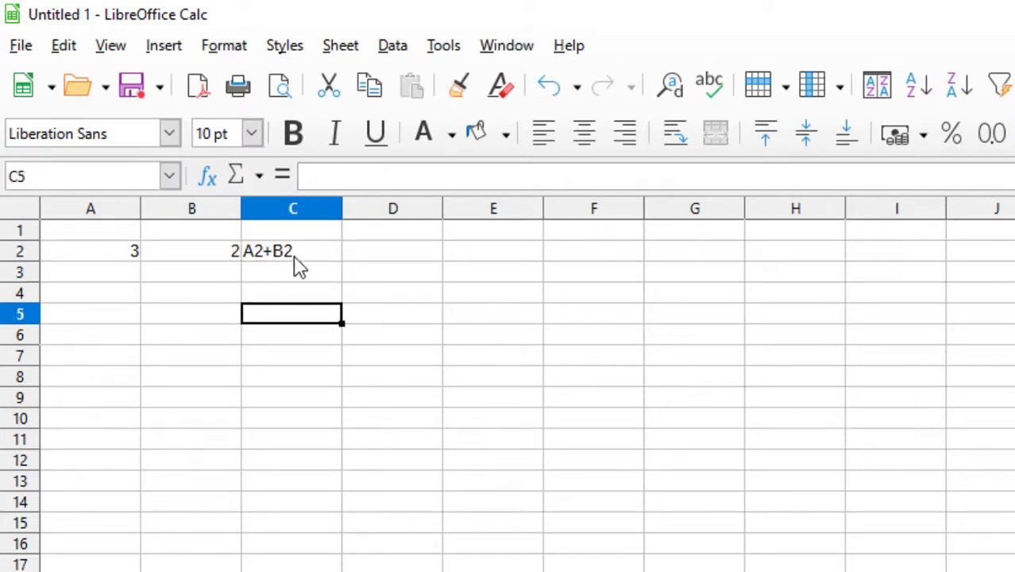
- Put the equals sign back in cell C2 so its content is =A2+B2
click(296, 255)
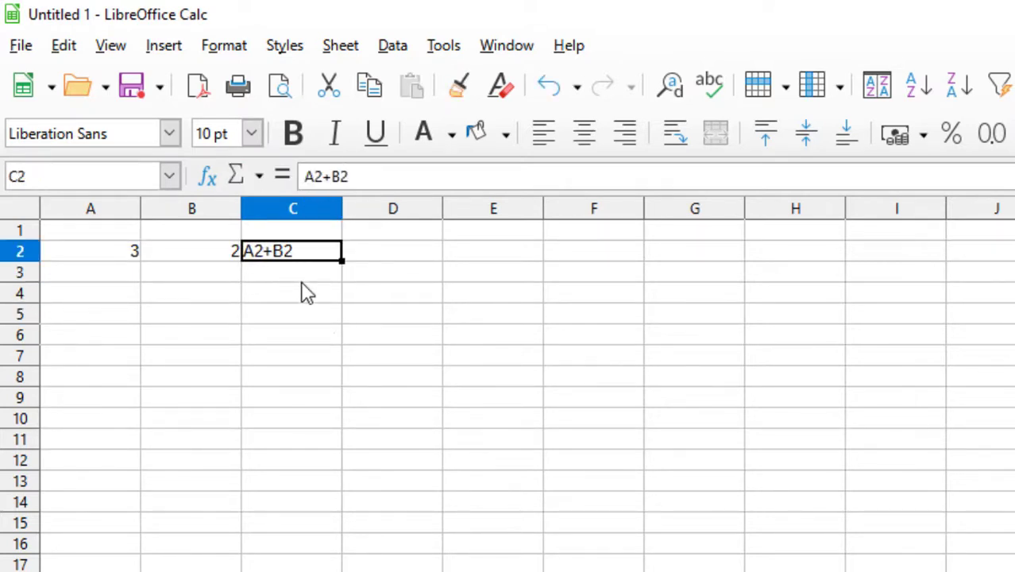
click(307, 176)
text(=)
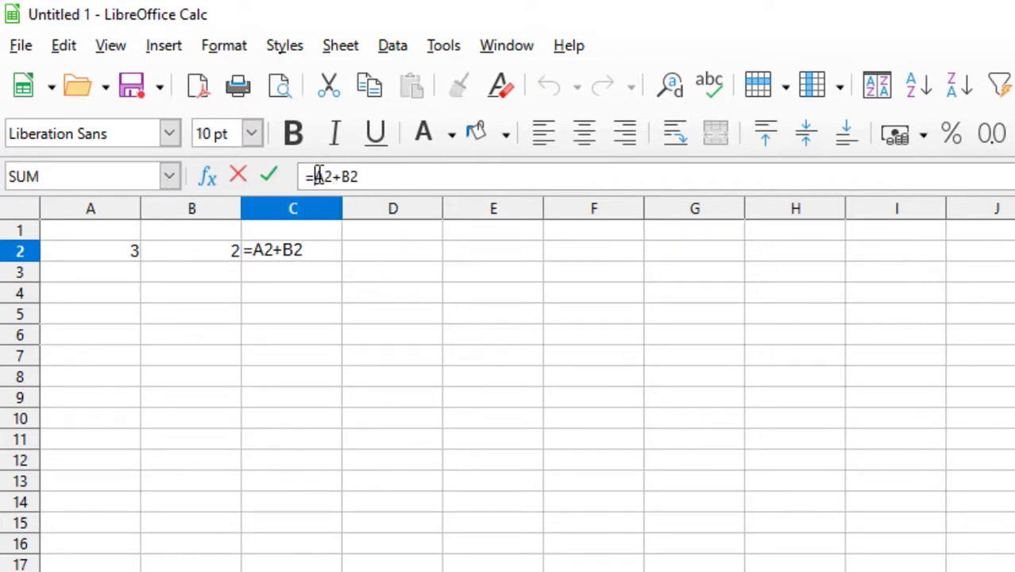
key(Return)
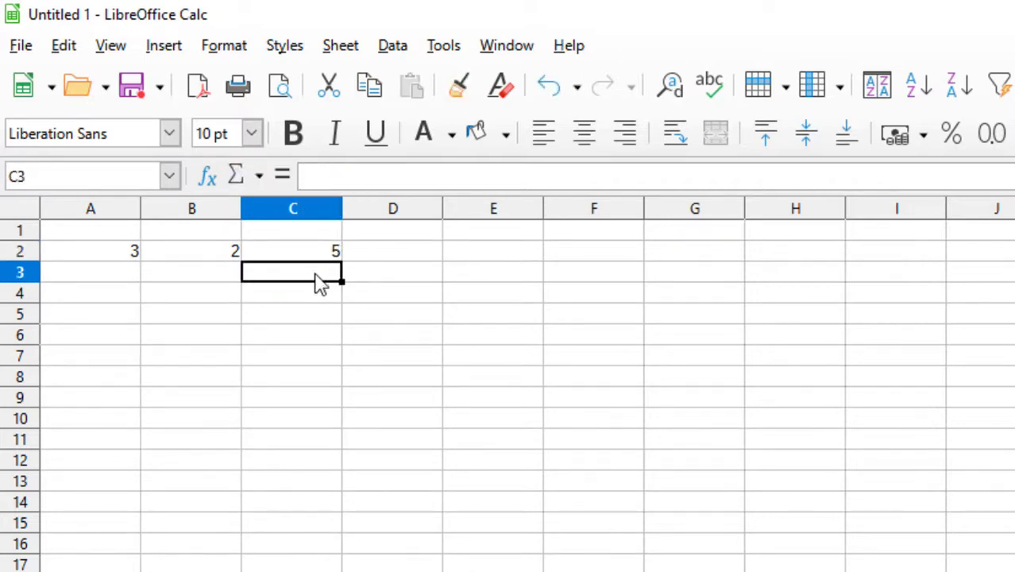
- Change the operator in cell C2 to multiplication, making the formula =A2*B2
click(315, 251)
click(338, 176)
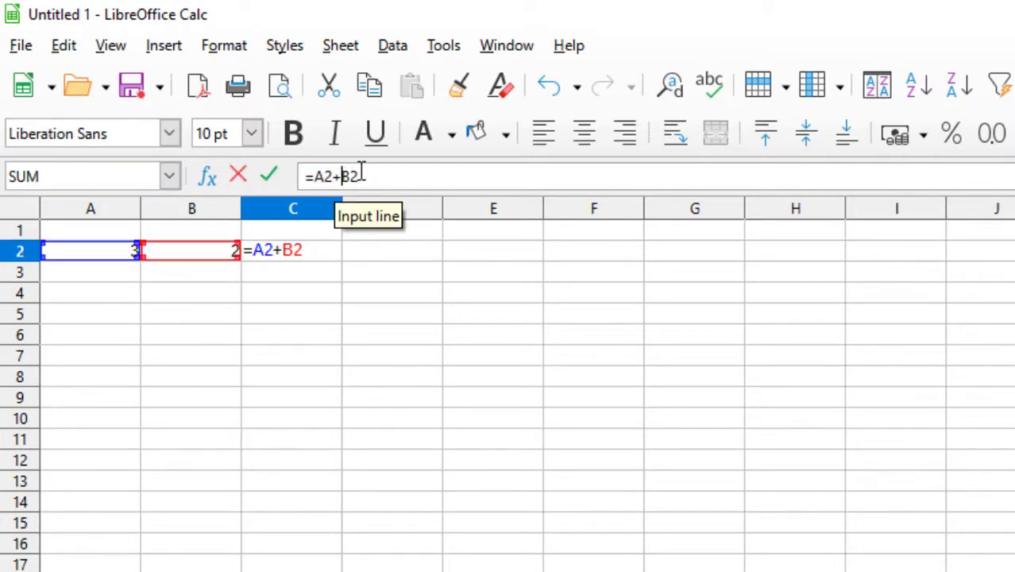
key(BackSpace)
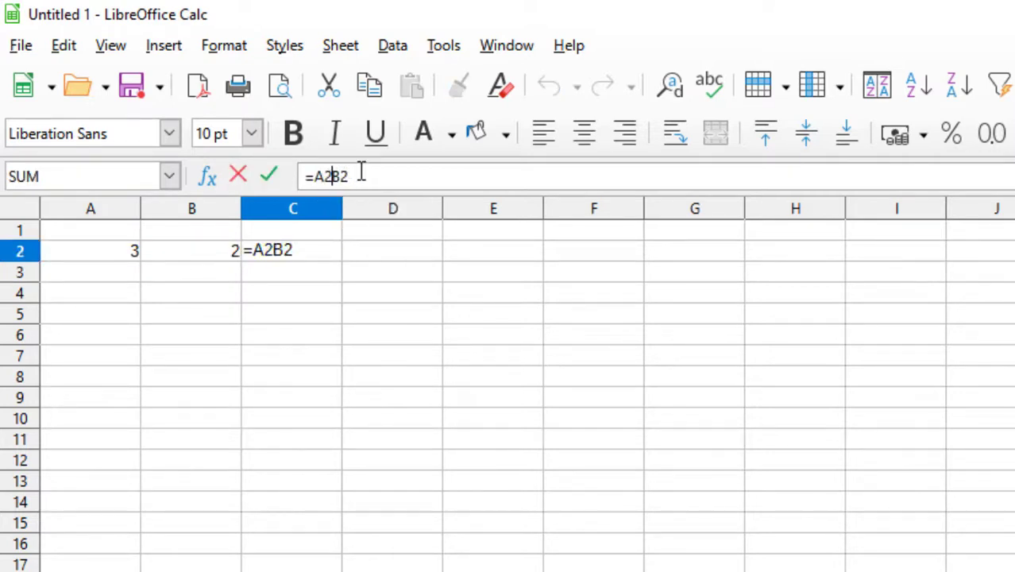
text(*)
key(Return)
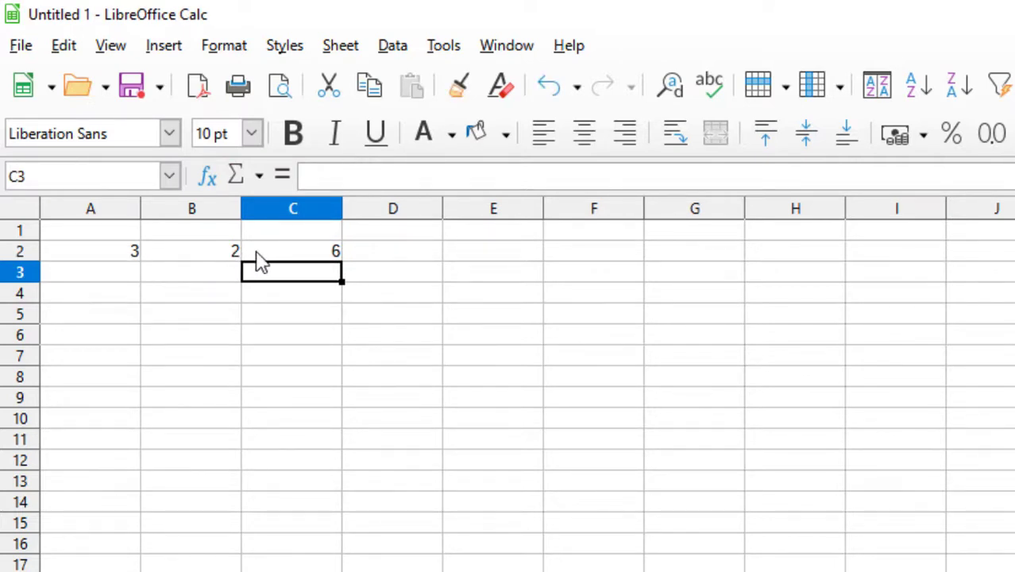
- Change the operator in cell C2 to subtraction, making the formula =A2-B2, and reselect the cell to check it
click(322, 252)
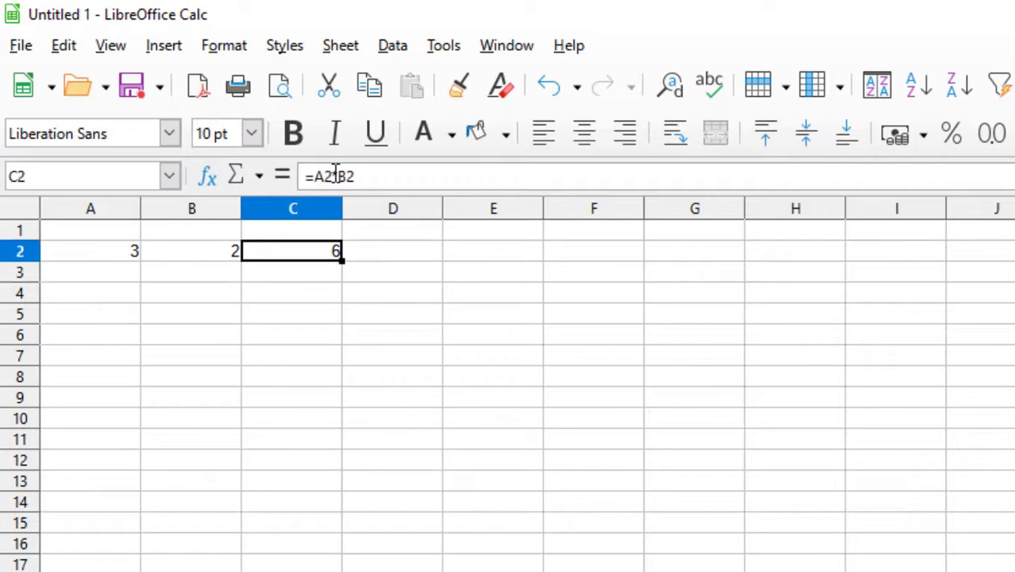
click(335, 175)
key(BackSpace)
text(-)
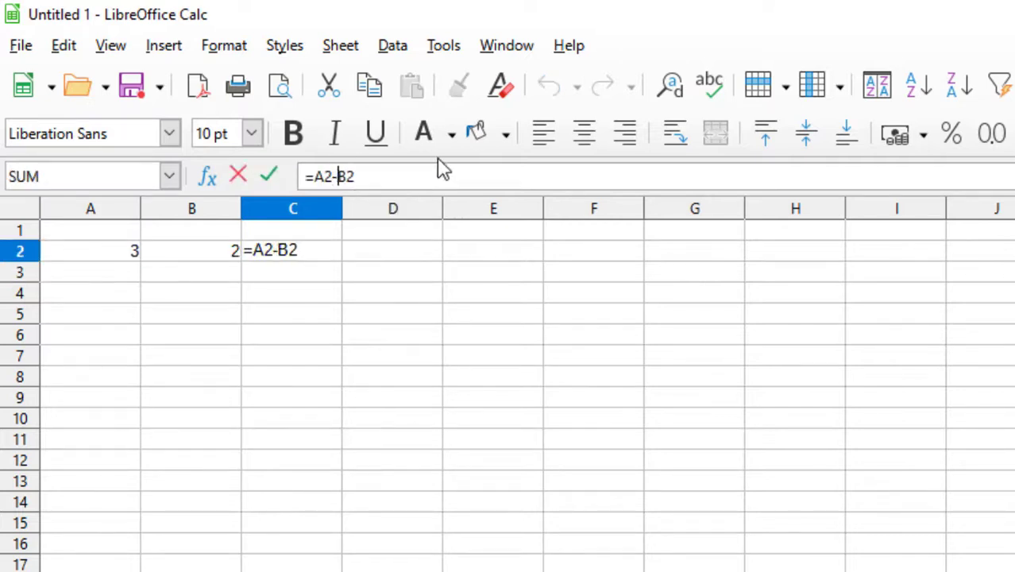
key(Return)
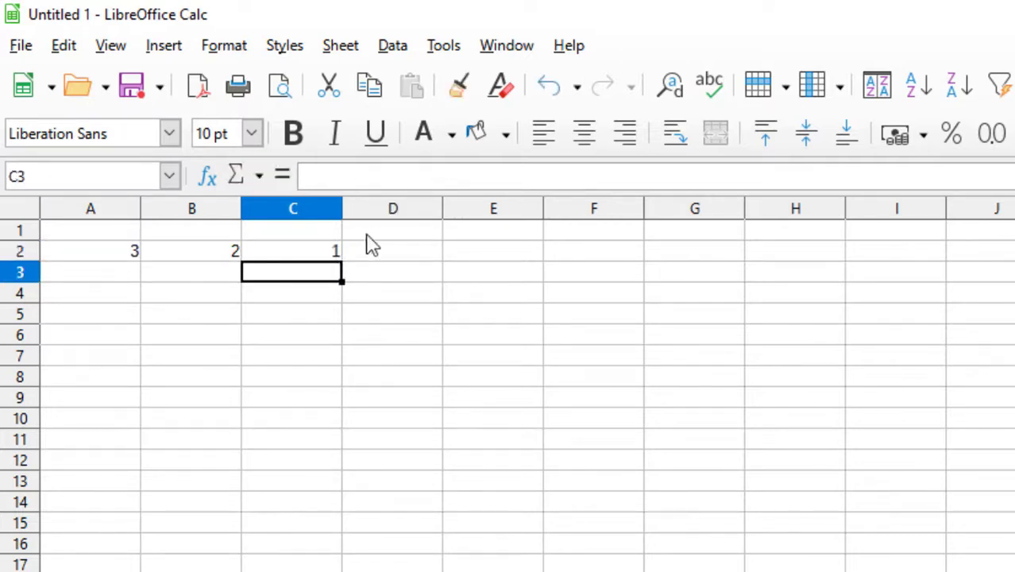
click(300, 254)
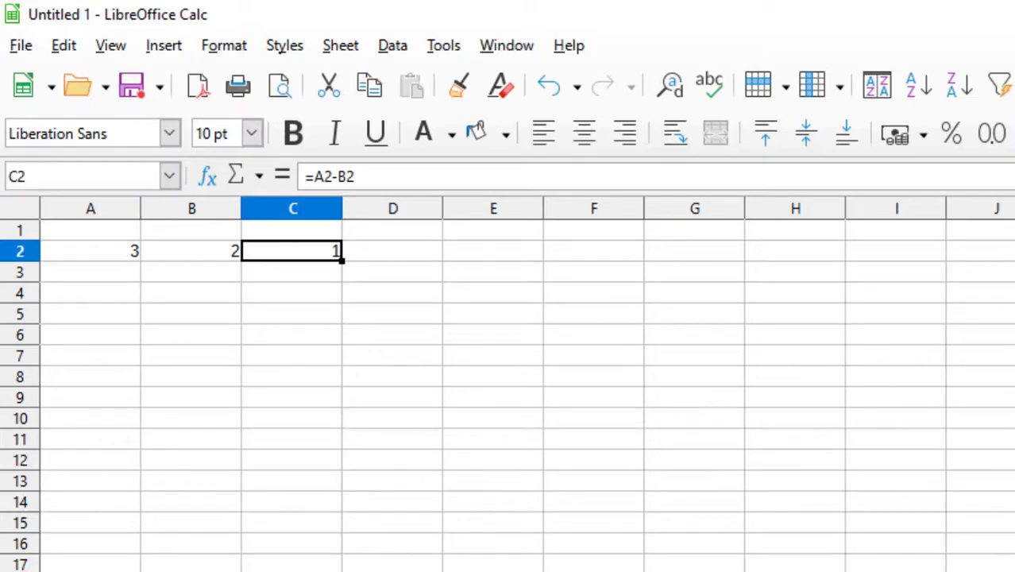
- Check the operator tables in the PDF textbook, return to LibreOffice Calc and clear the formula from cell C2
key(alt+Tab)
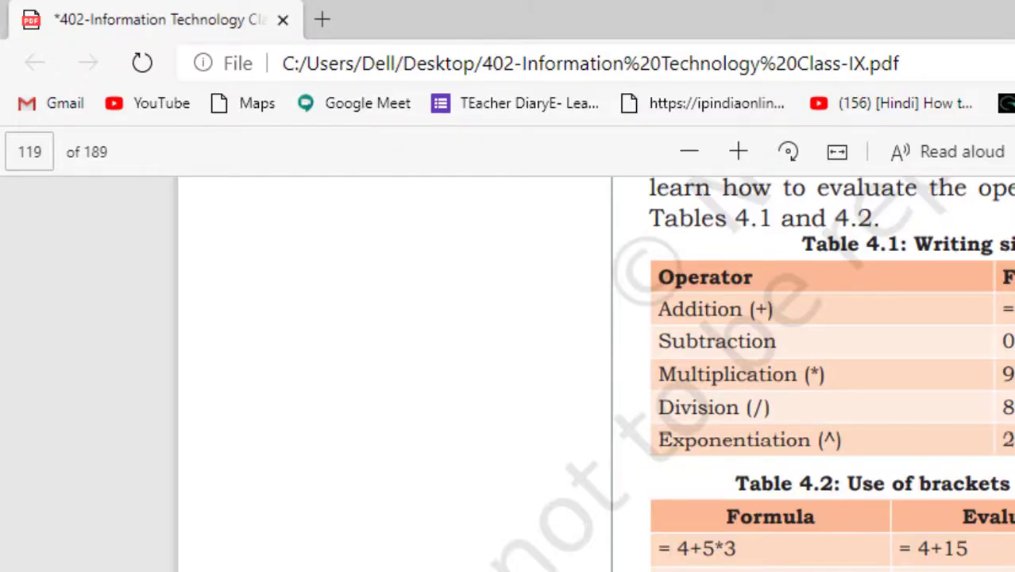
key(alt+Tab)
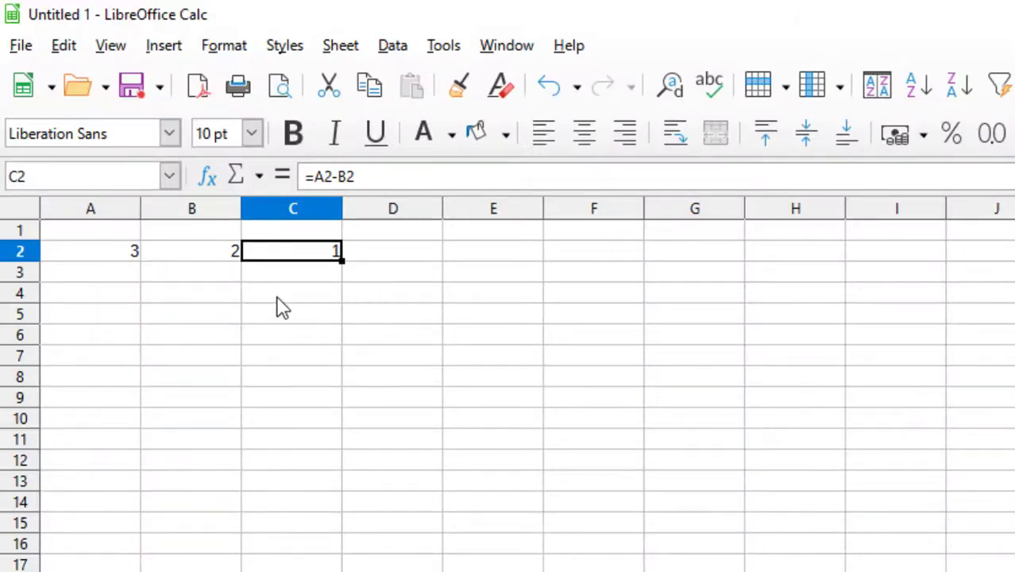
click(272, 296)
click(278, 260)
key(Delete)
- Enter the exponentiation formula =A2^B2 in cell C2 and reselect the cell to check it
text(=)
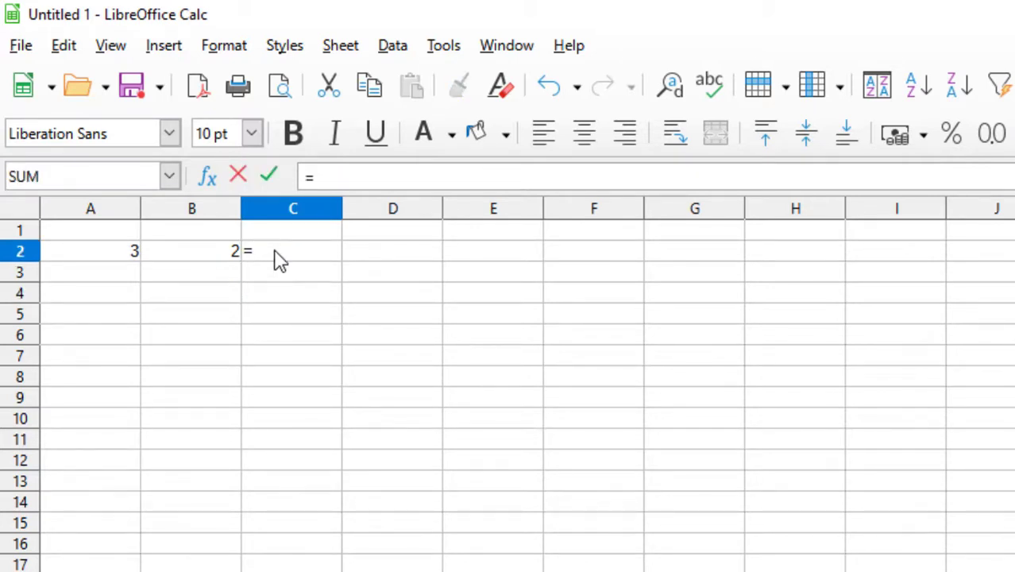
click(135, 262)
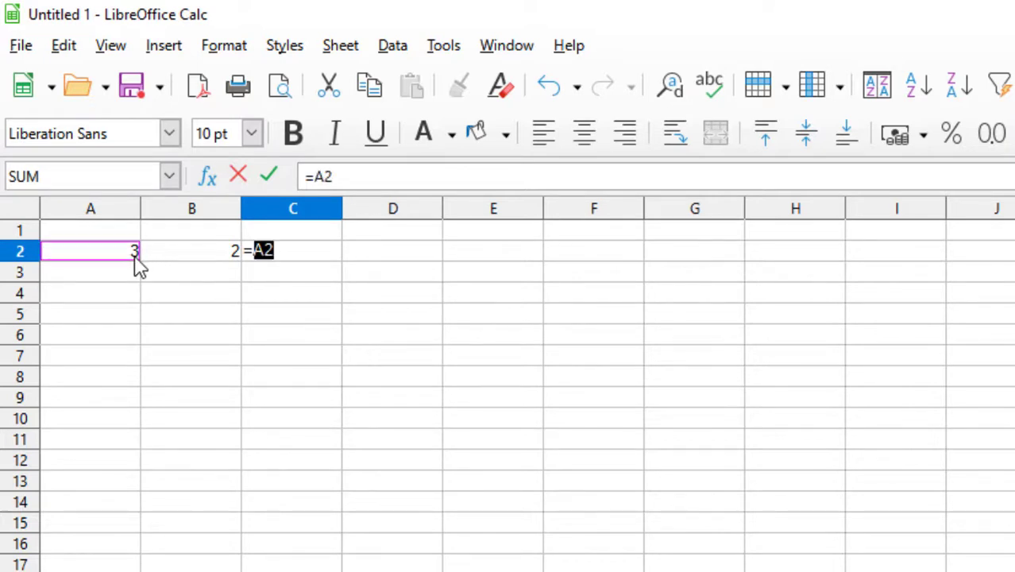
key(Right)
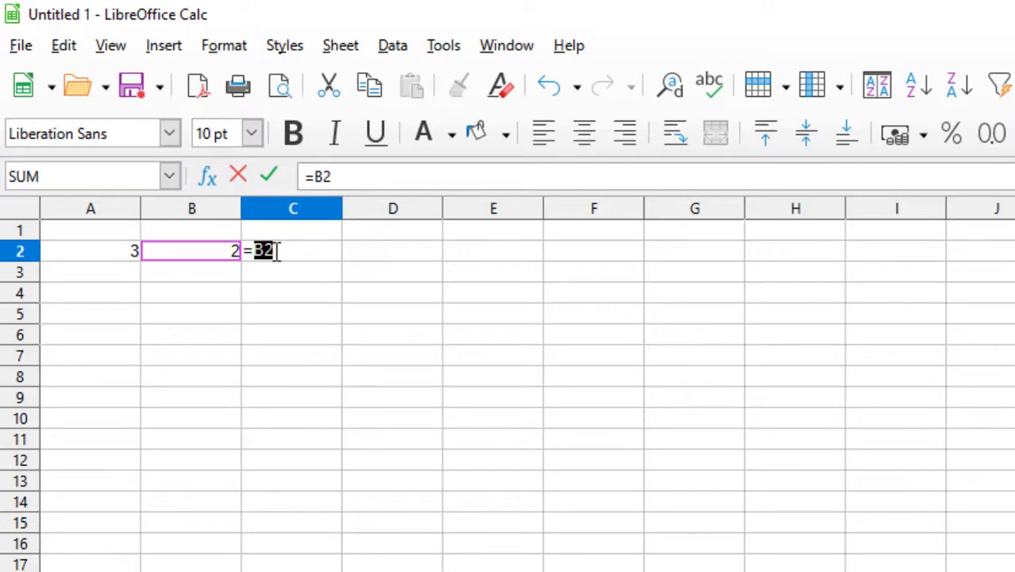
click(125, 254)
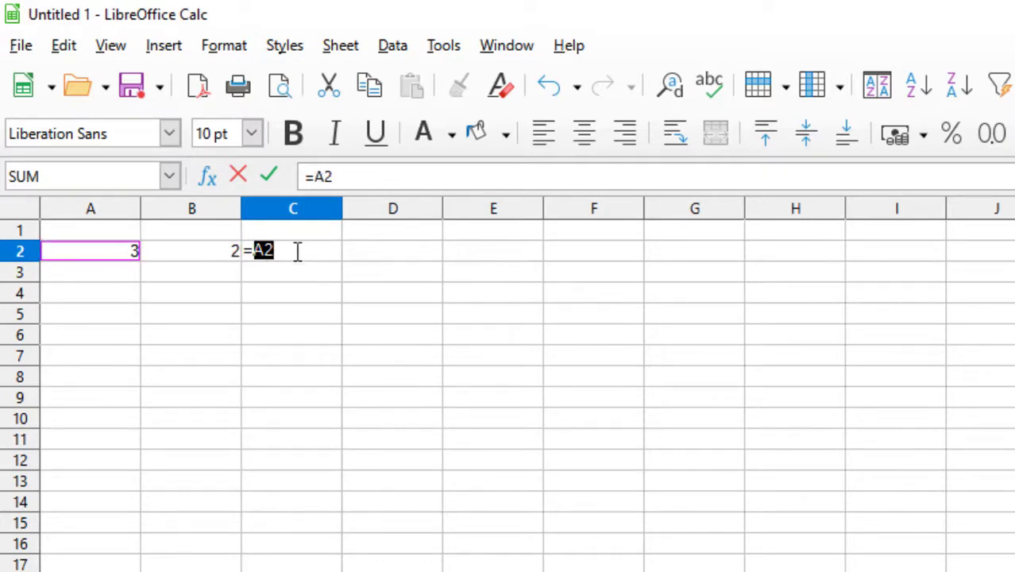
click(297, 251)
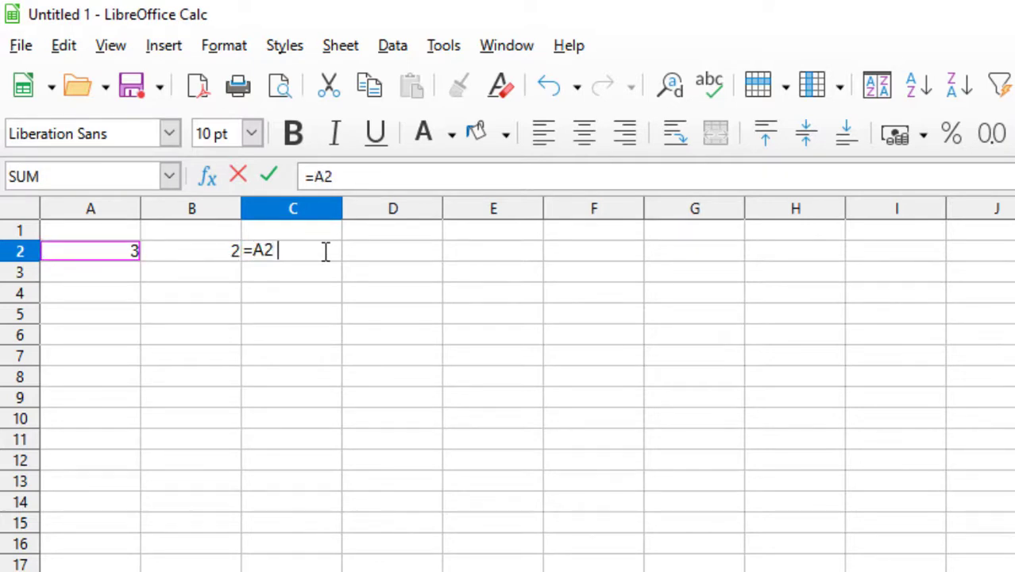
key(BackSpace)
text(^)
click(212, 259)
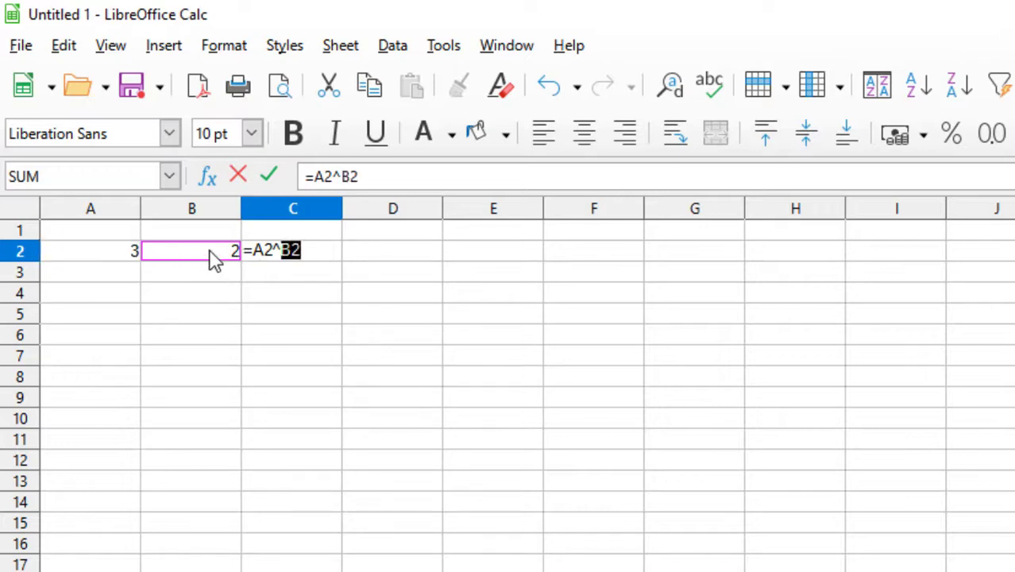
key(Return)
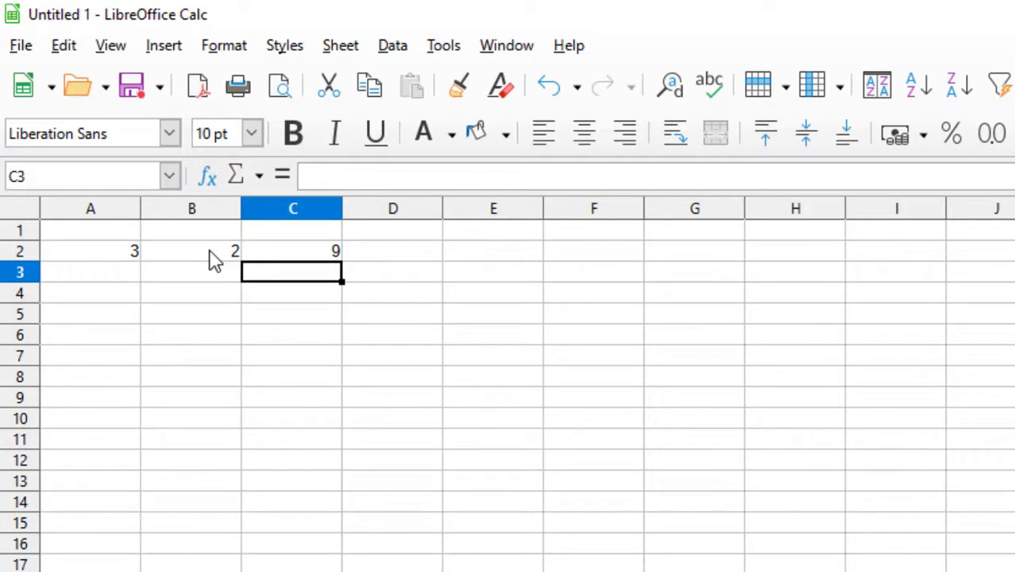
click(295, 258)
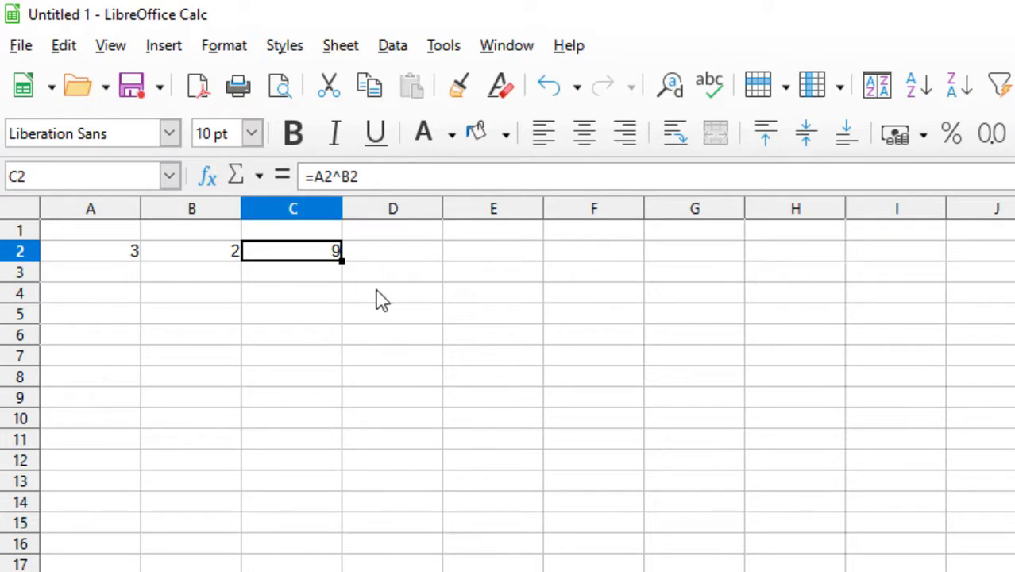
- Clear the contents of the range A2:C2
click(280, 294)
click(135, 254)
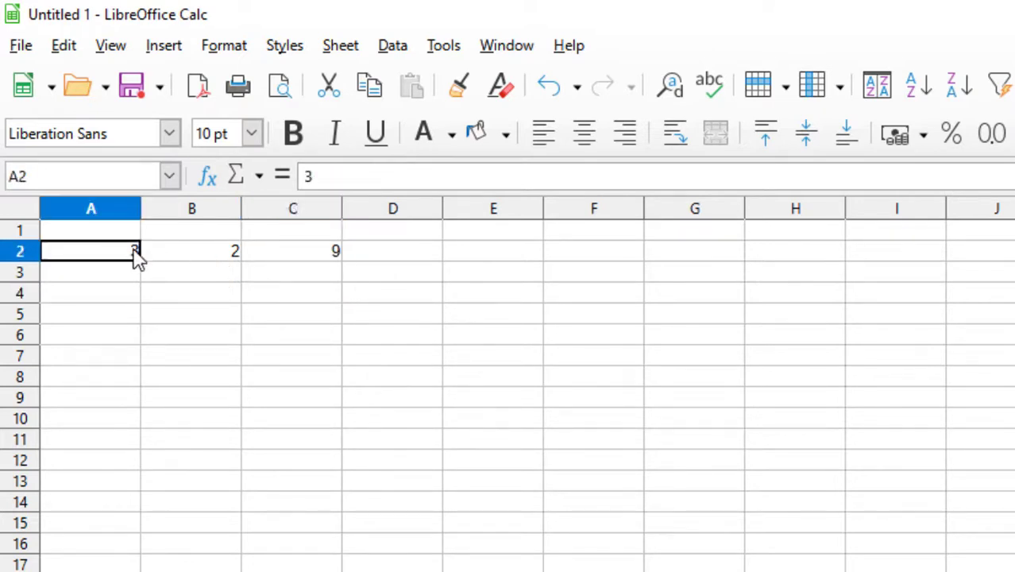
drag(135, 254, 329, 260)
key(Delete)
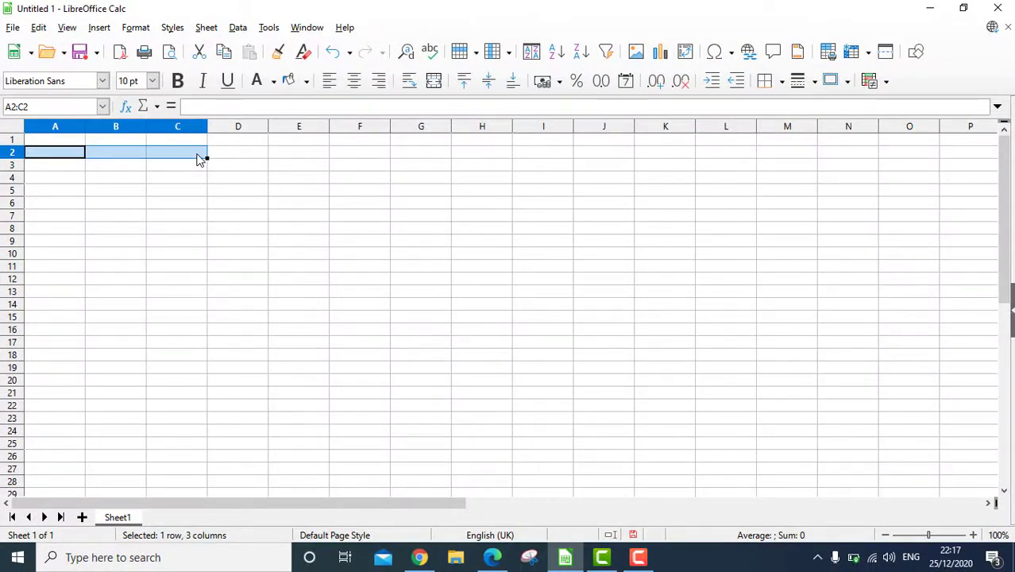
click(115, 215)
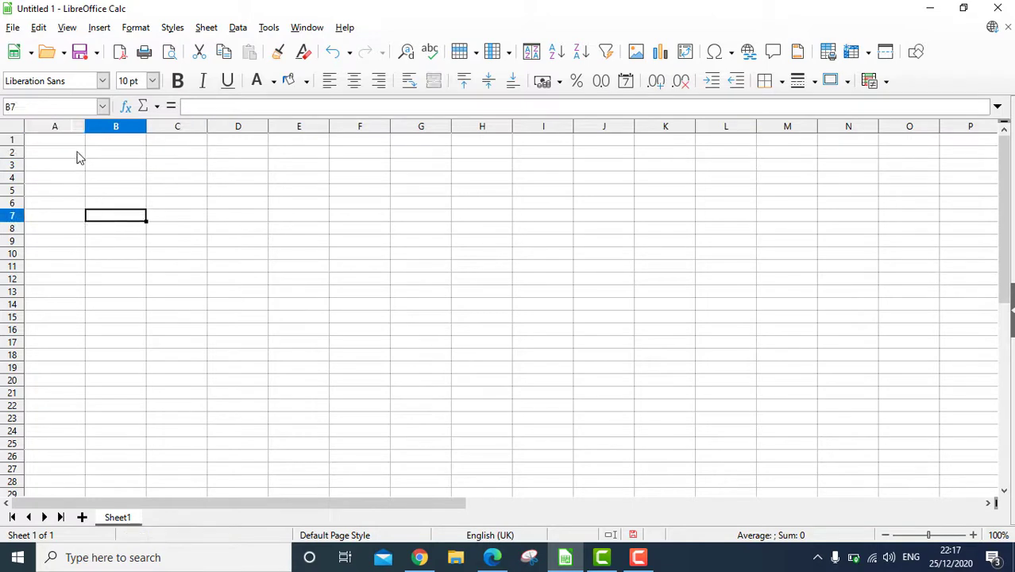
- Enter the value 2 in cell A2
click(79, 155)
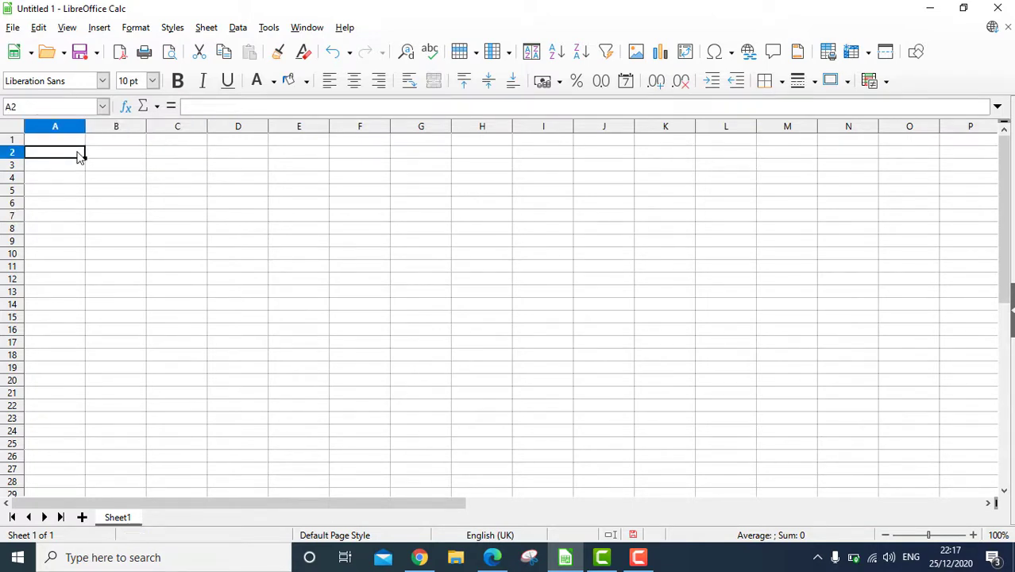
text(2)
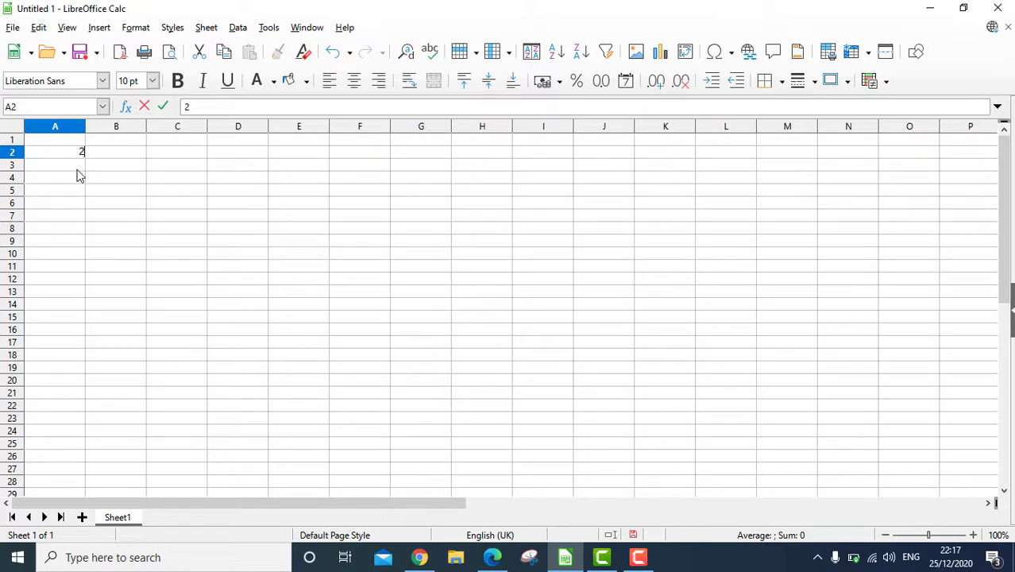
click(80, 182)
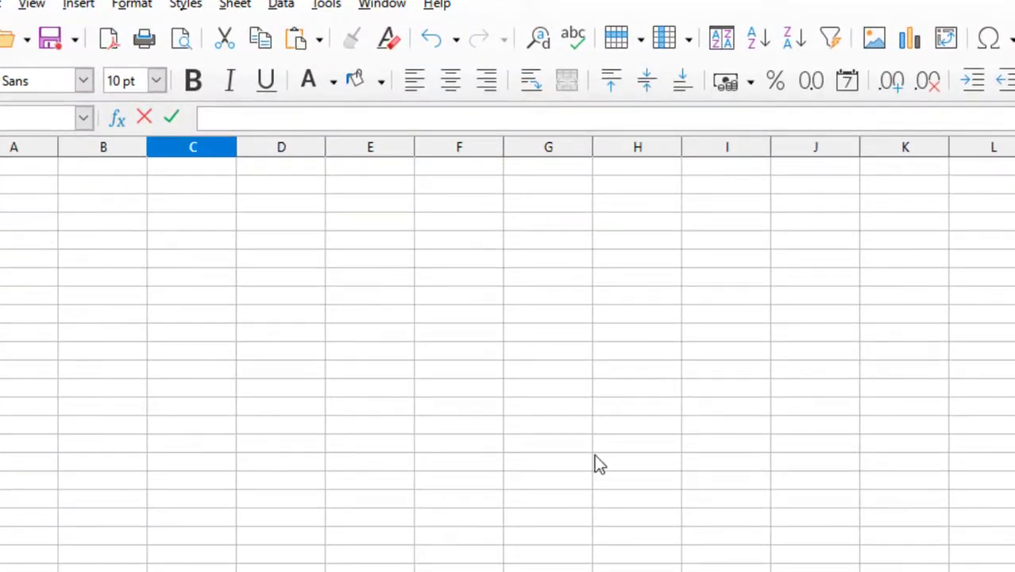
- Enter the value 2 in cell A3 as the first entry of a multiplication table
click(16, 208)
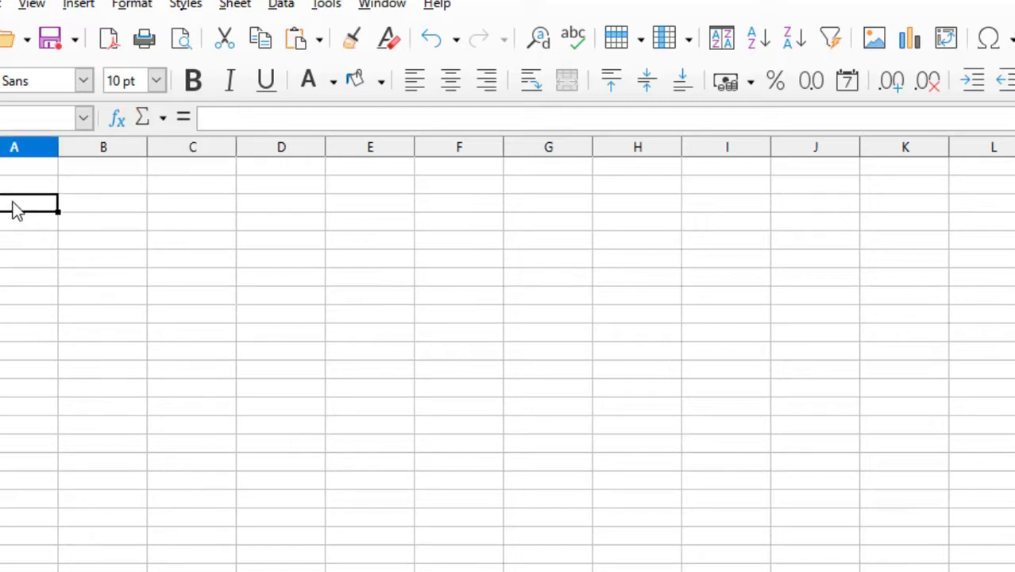
text(2)
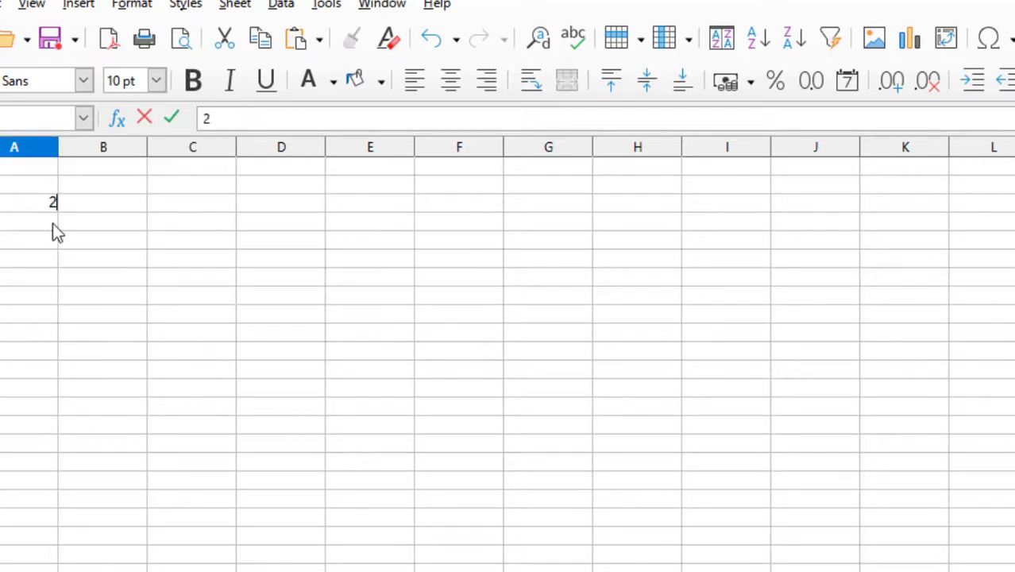
key(Return)
- Copy the value of cell A3 and paste it into the range A4:A18
click(49, 209)
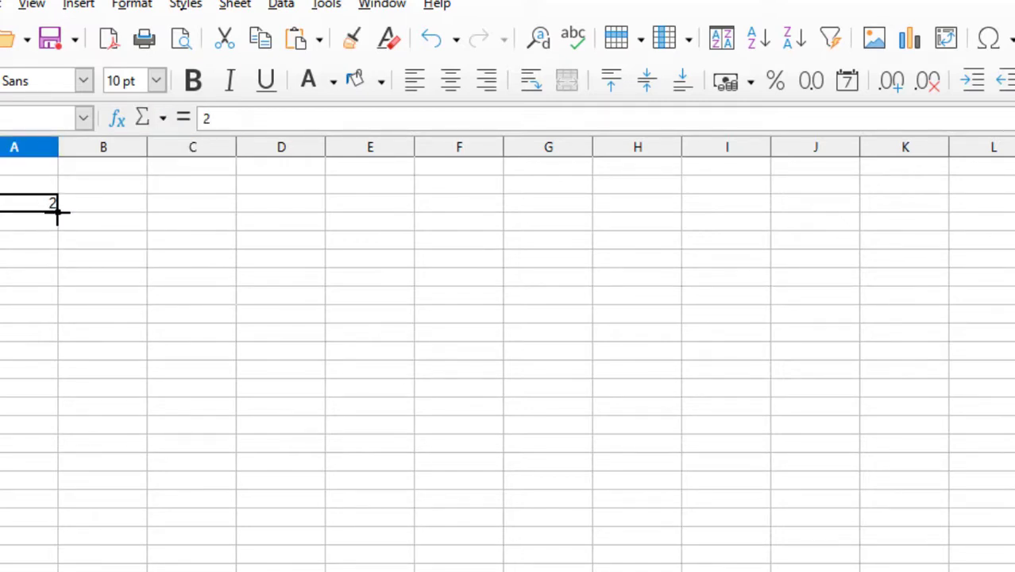
mouse_move(57, 212)
mouse_down()
mouse_move(57, 435)
mouse_move(58, 233)
mouse_move(40, 219)
mouse_up()
right_click(40, 205)
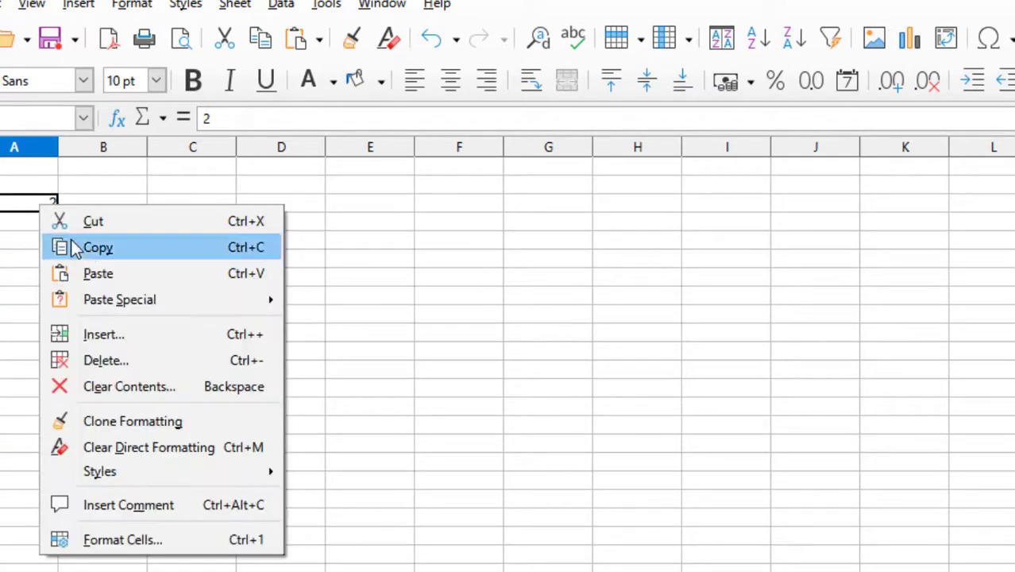
click(90, 253)
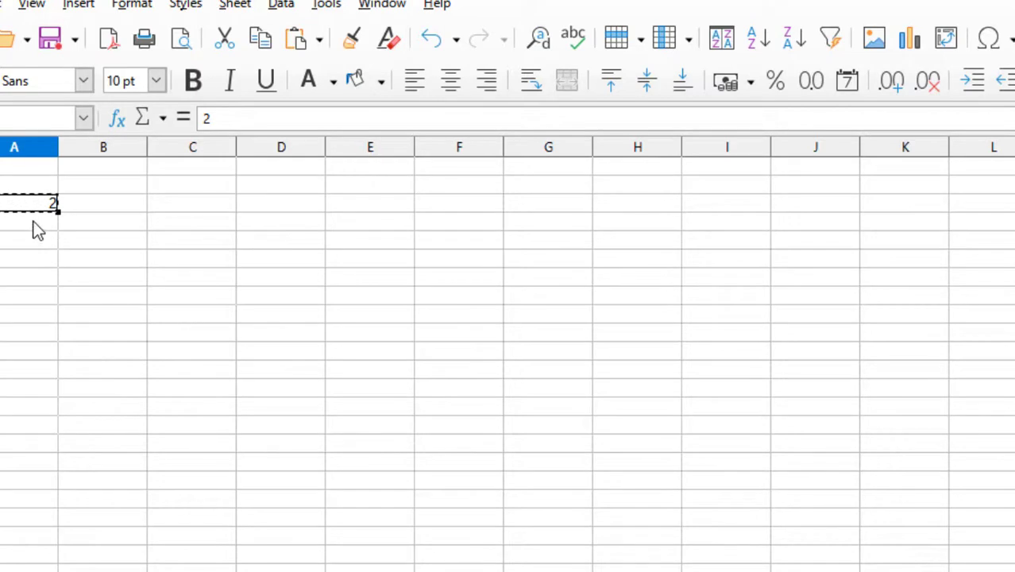
drag(37, 228, 28, 448)
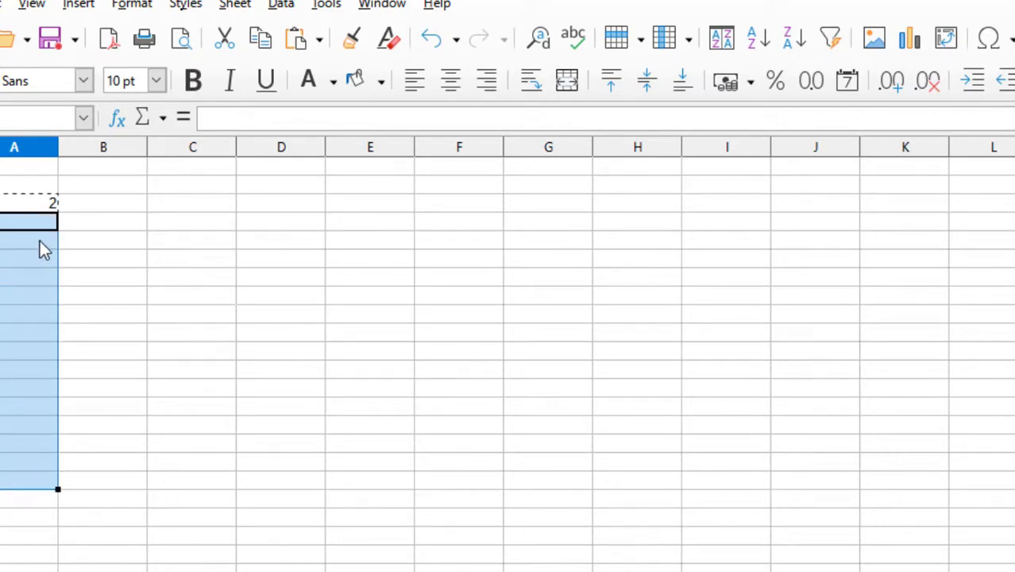
right_click(40, 240)
click(93, 310)
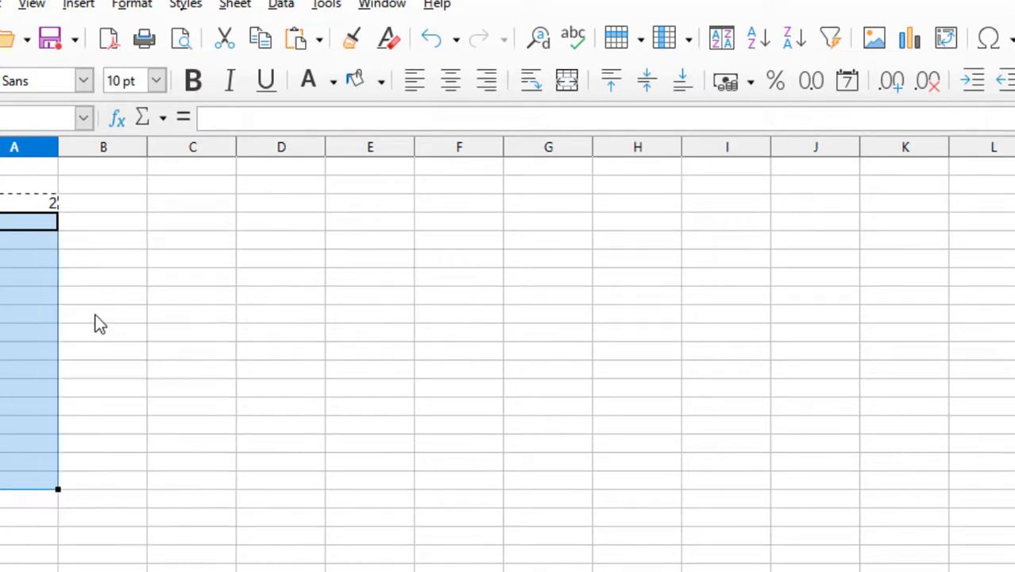
- Enter x in cell B3 and fill it down to cell B18
click(102, 205)
text(x)
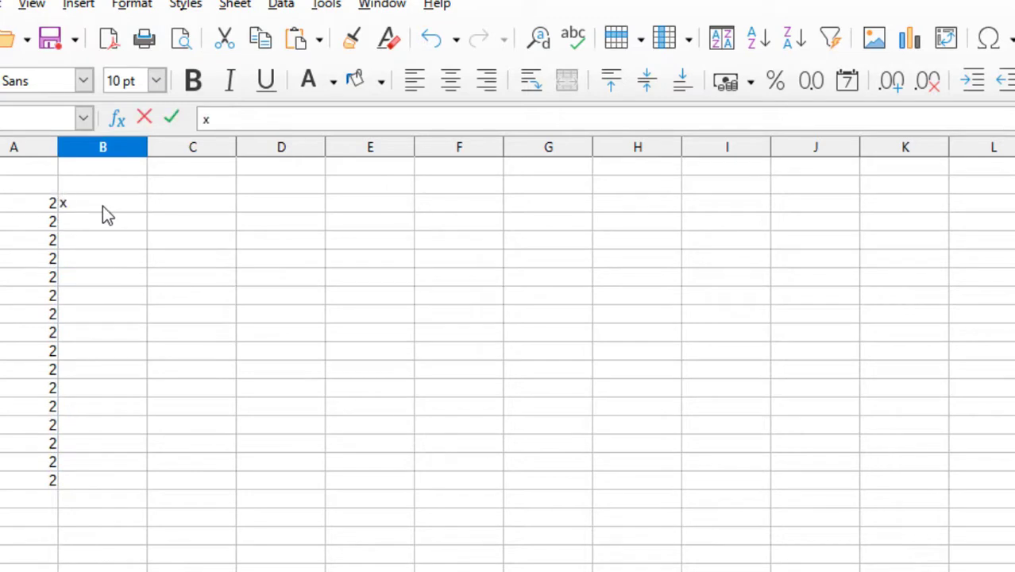
click(111, 240)
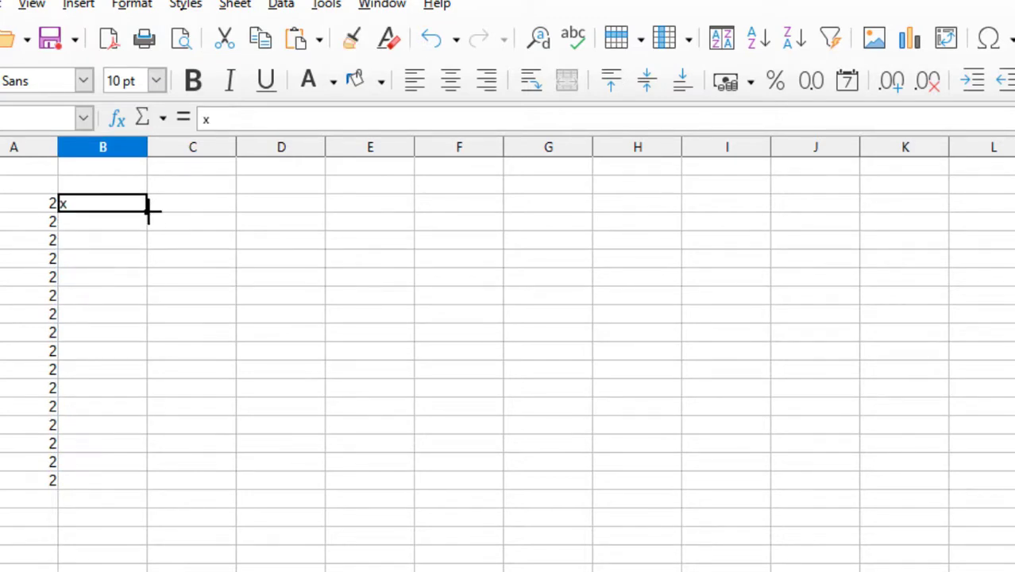
drag(148, 211, 136, 491)
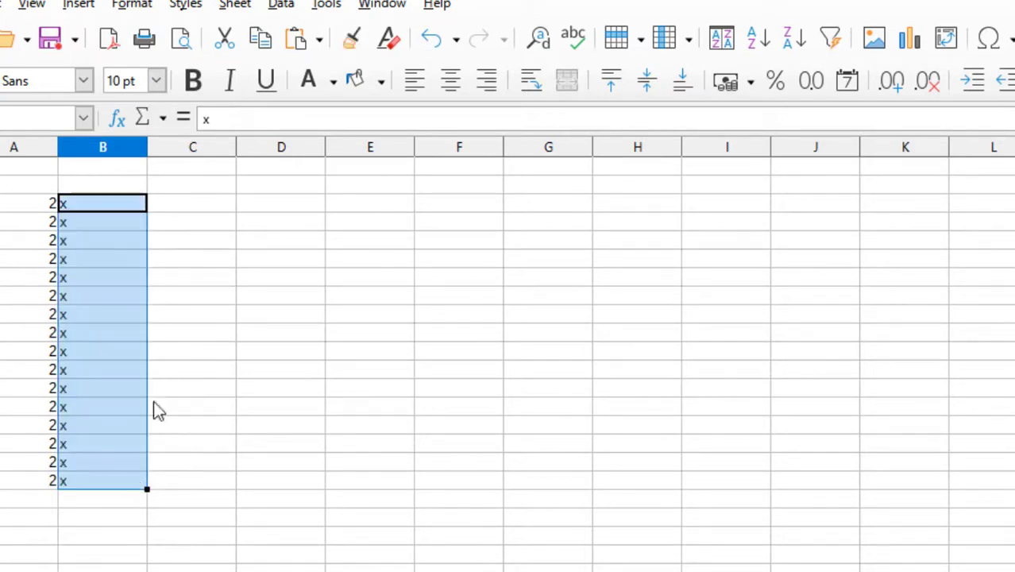
- Enter 1 in cell C3 and fill the number series down to 16 in cell C18
click(190, 200)
text(1)
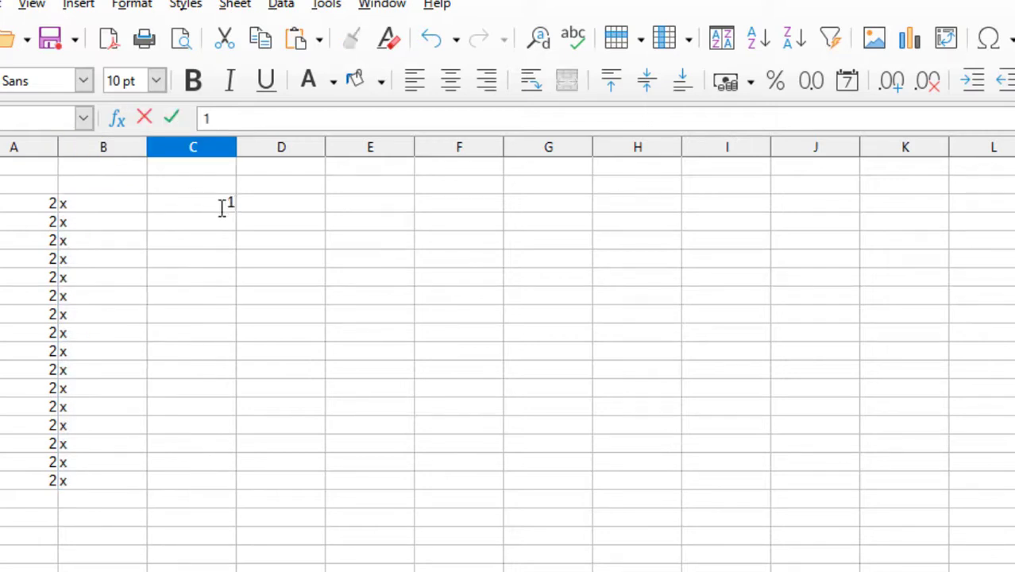
key(Return)
click(221, 208)
drag(236, 210, 226, 491)
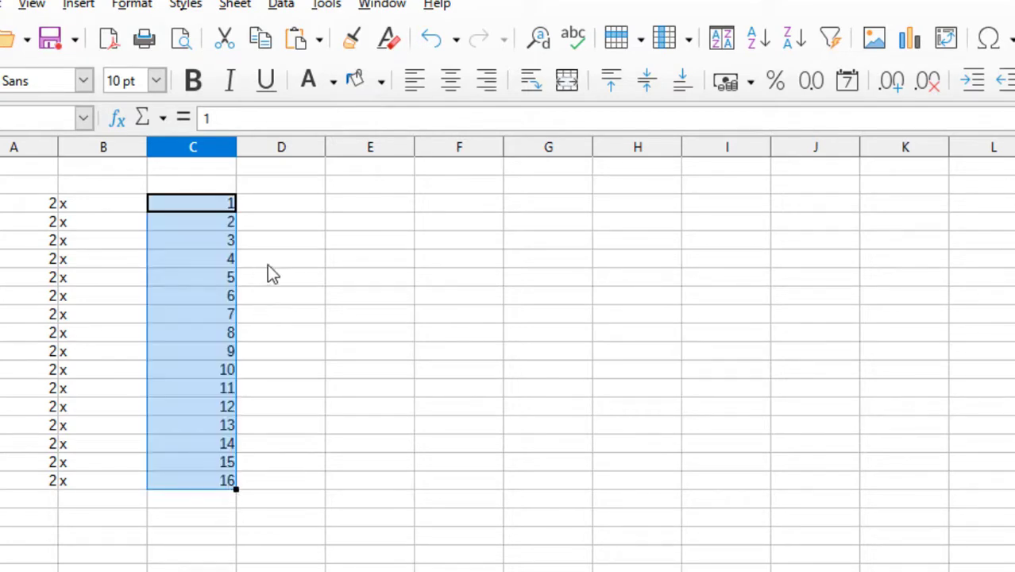
- Try to enter a plain equals sign in cell D3, and clear the cell's content
click(280, 207)
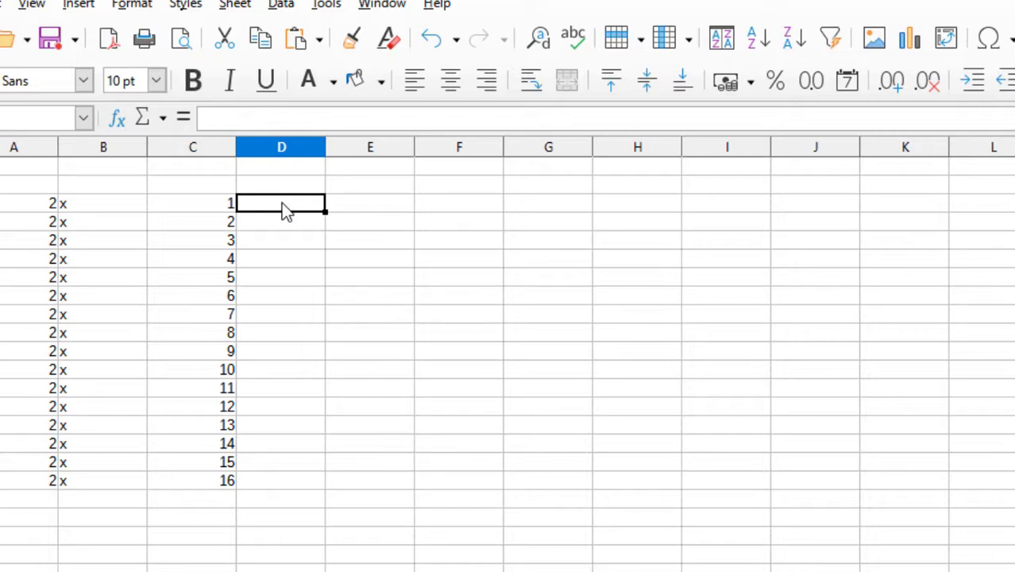
text(=)
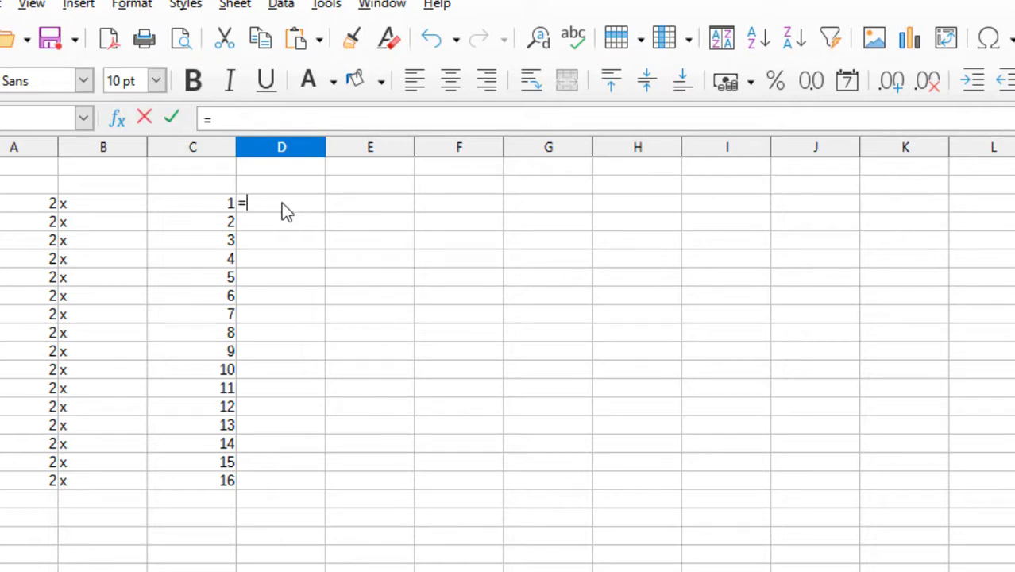
click(281, 229)
click(278, 202)
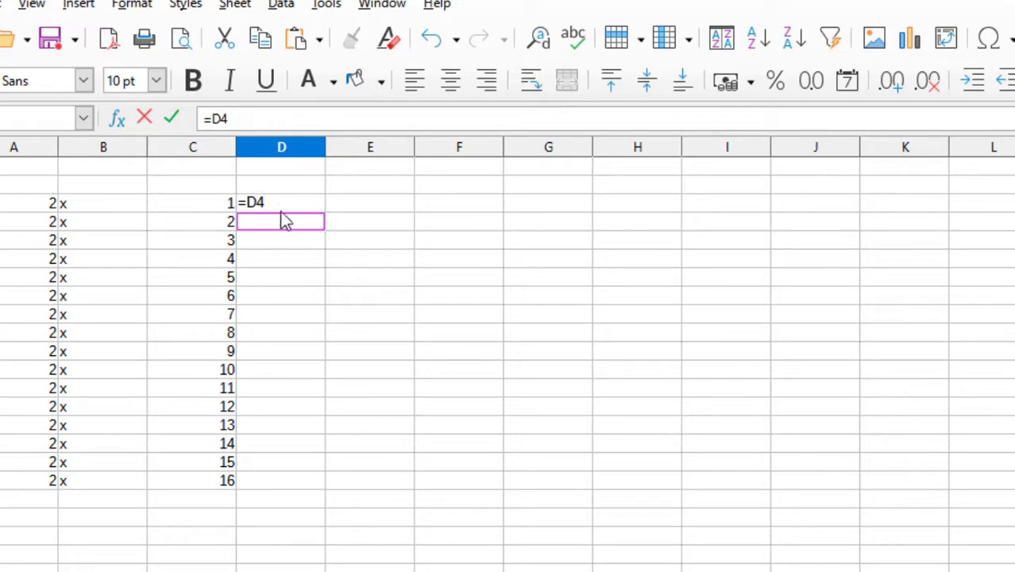
drag(279, 202, 257, 200)
drag(289, 204, 237, 202)
key(BackSpace)
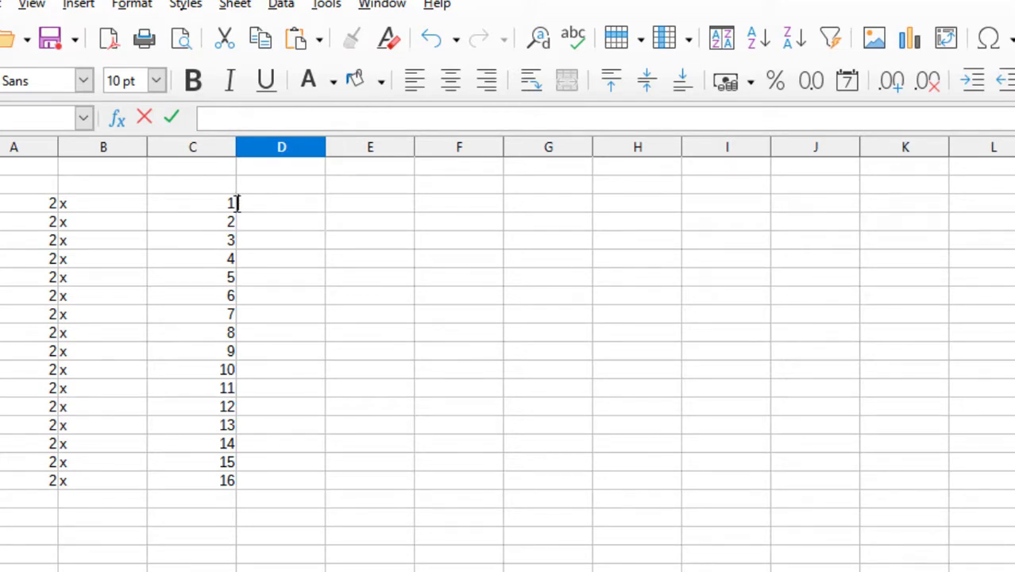
- Insert the special character Modifier Letter Short Equals Sign in cell D3 and fill it down to cell D18
click(81, 6)
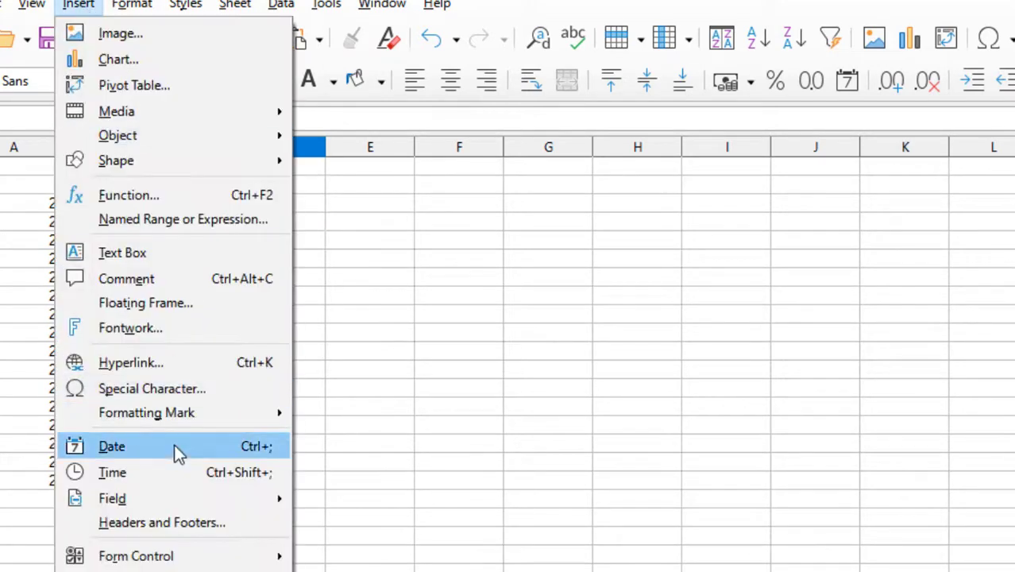
click(162, 389)
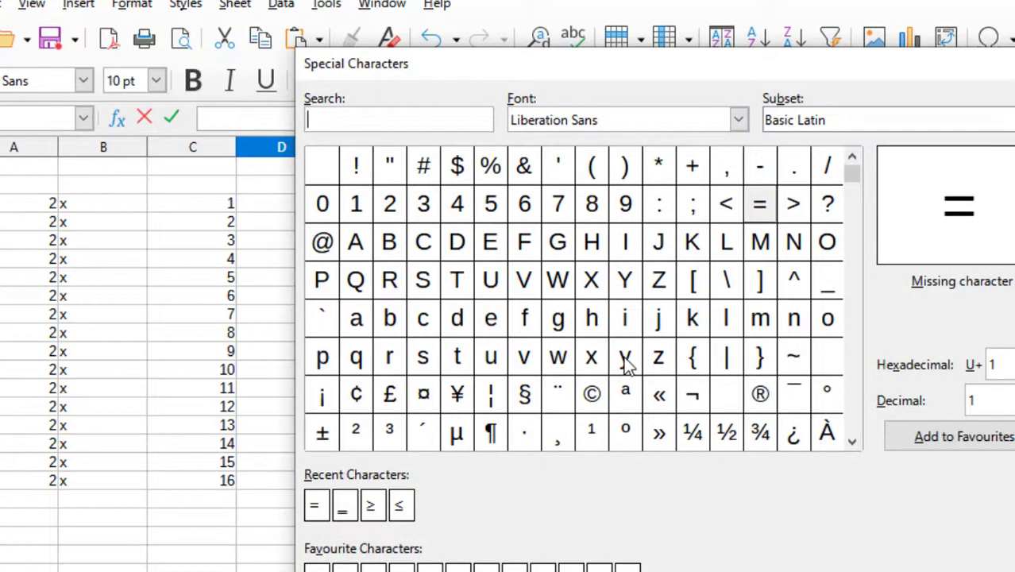
scroll(626, 364, down, 3)
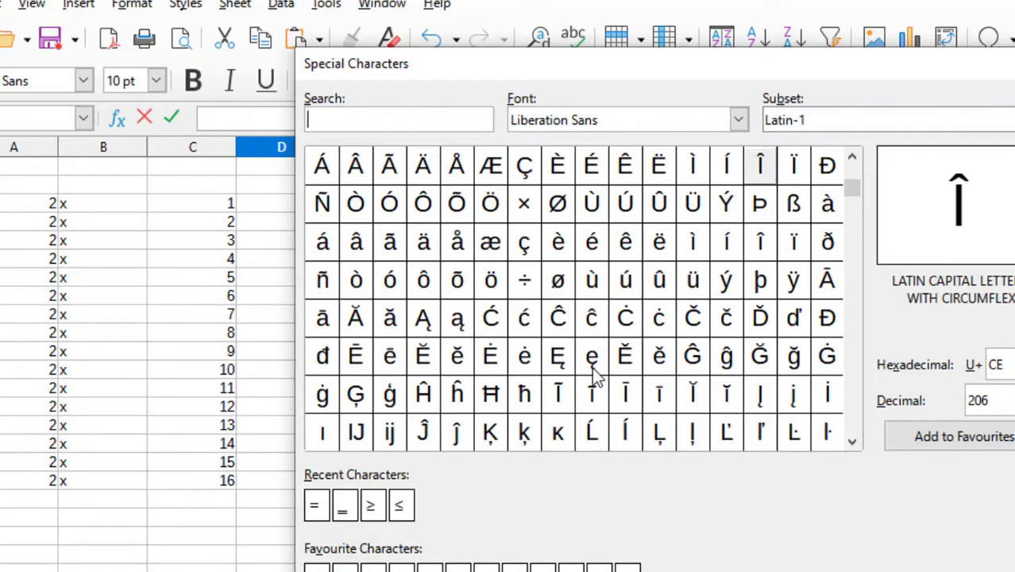
scroll(593, 370, down, 20)
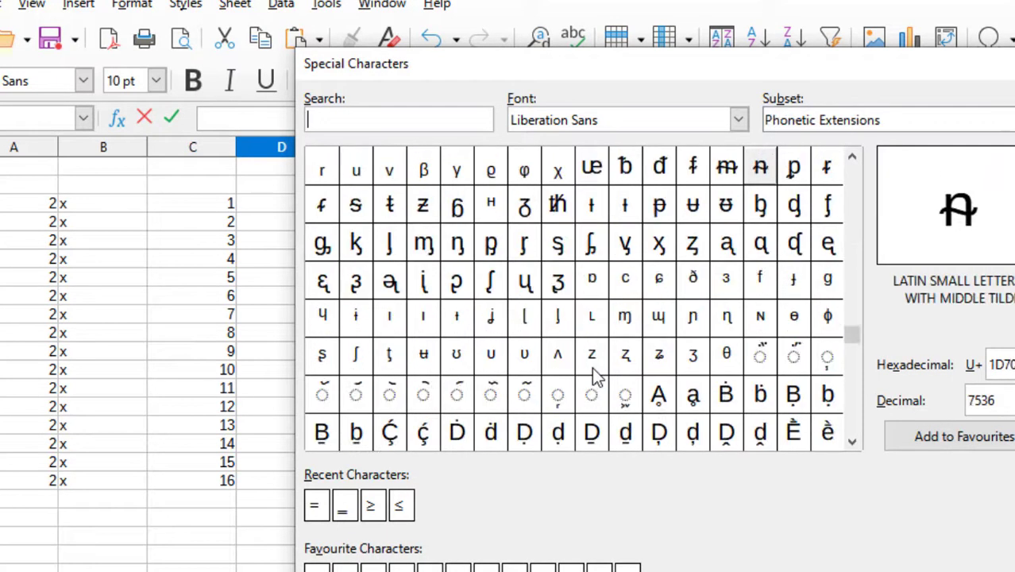
scroll(591, 367, down, 20)
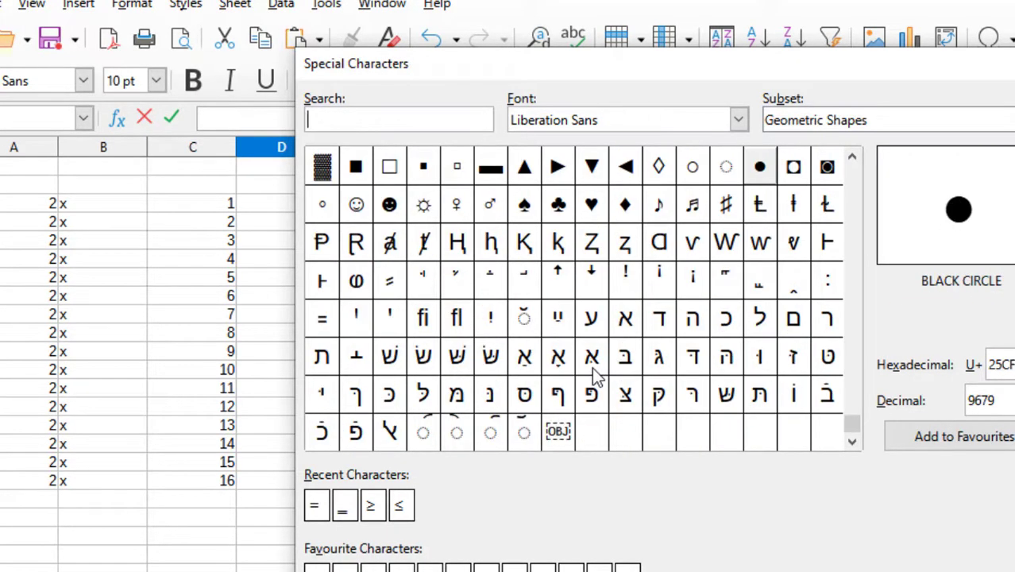
click(325, 332)
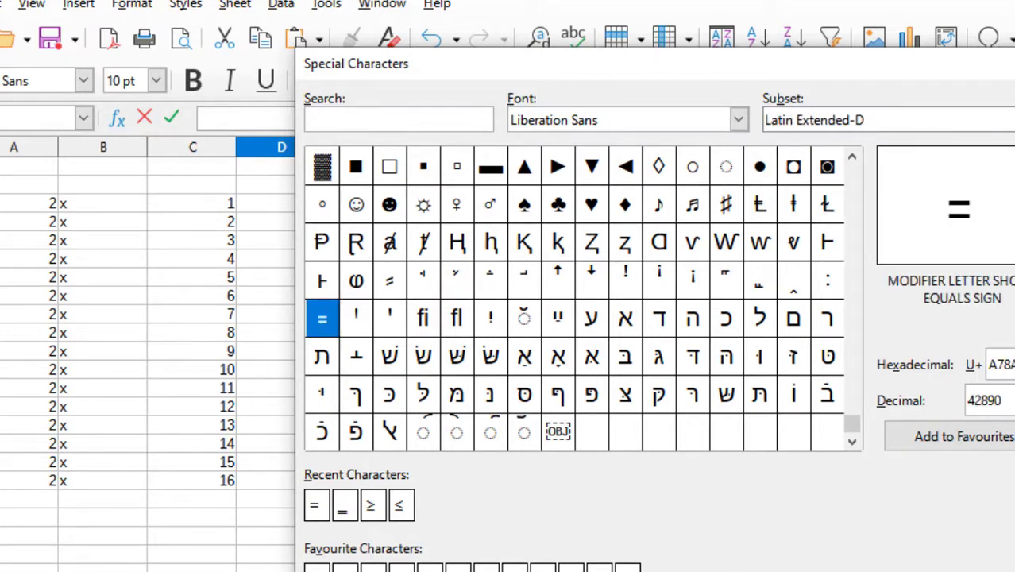
click(897, 570)
click(288, 236)
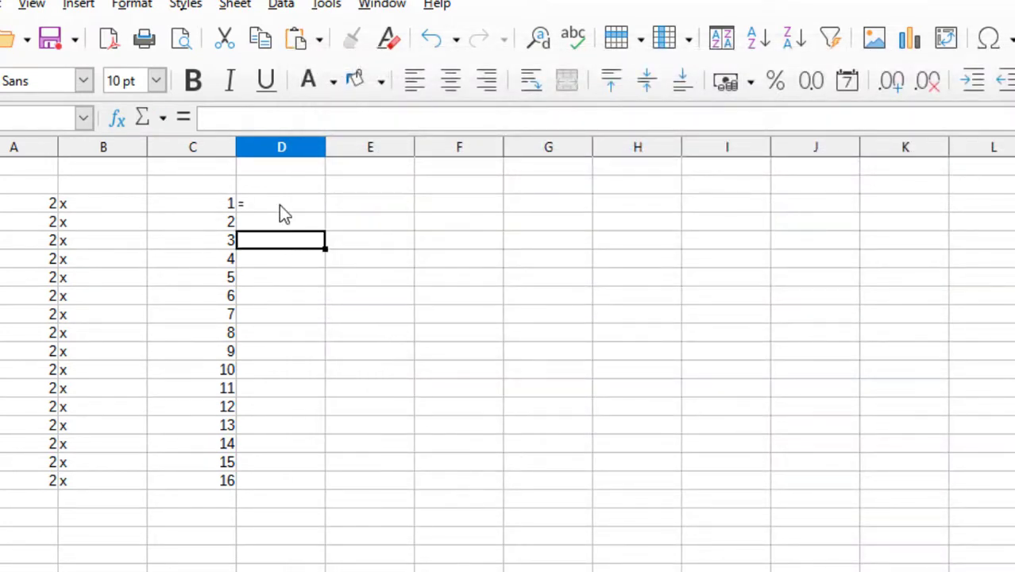
click(279, 204)
drag(325, 210, 324, 487)
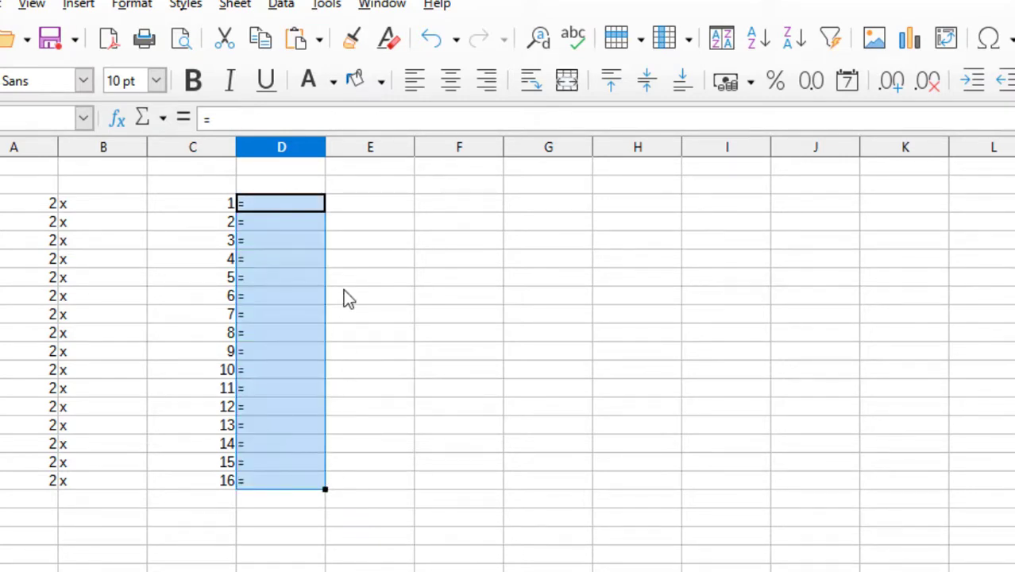
click(361, 208)
text(=)
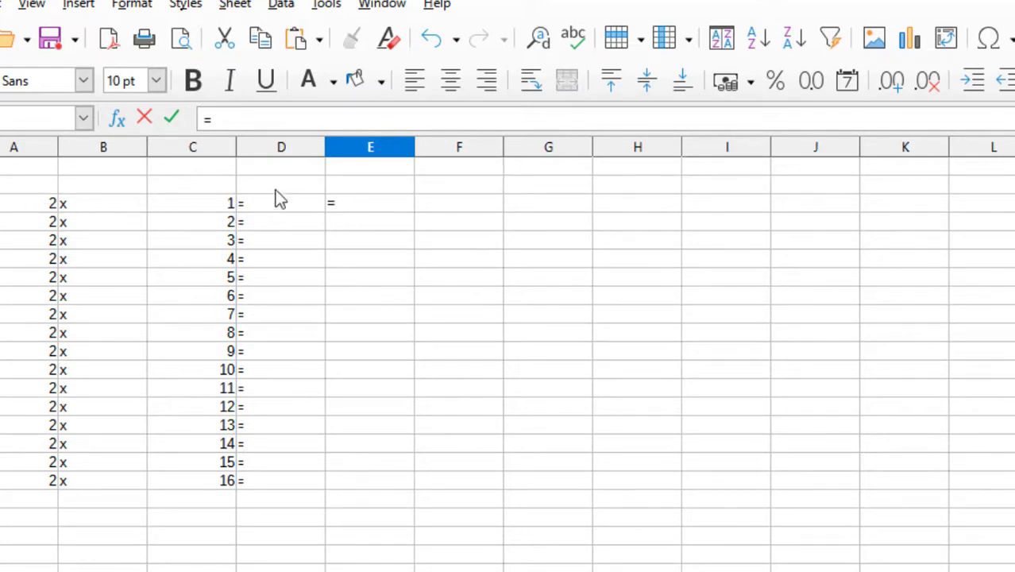
drag(36, 205, 249, 486)
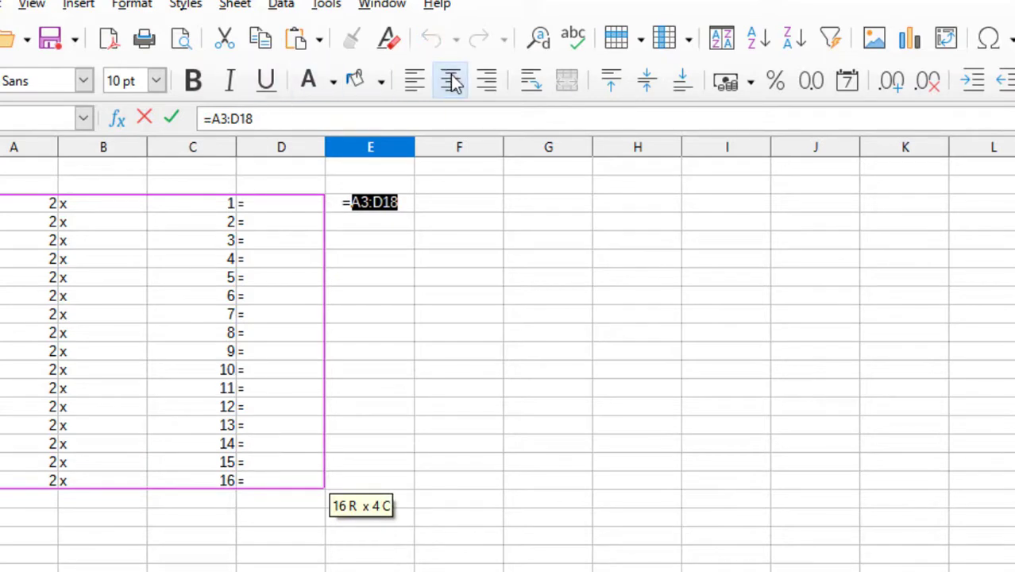
click(422, 244)
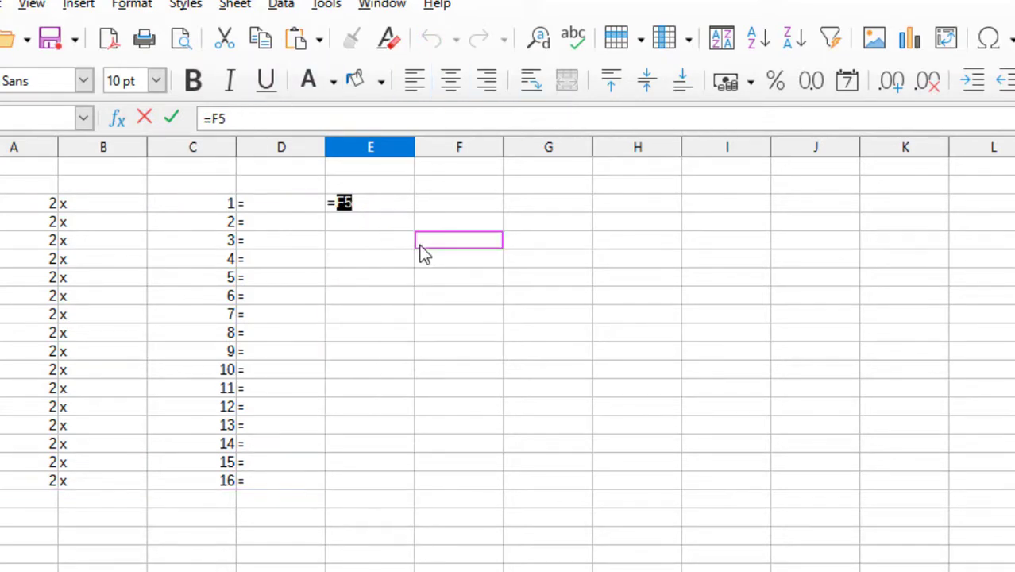
click(363, 198)
key(BackSpace)
key(BackSpace)
key(BackSpace)
- Centre the contents of the range A3:D18 horizontally and set their font size to 16 pt
drag(44, 203, 254, 484)
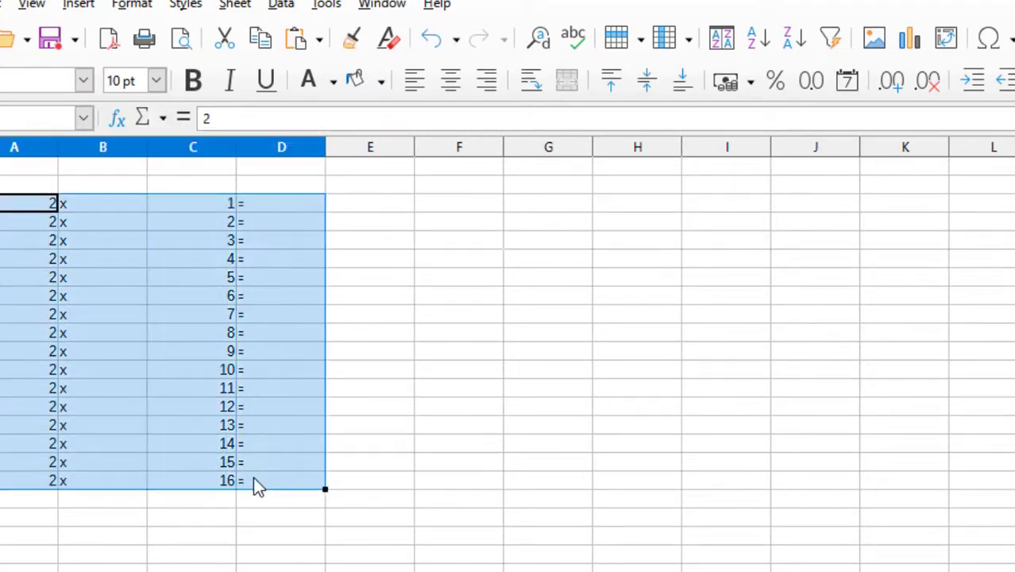
click(457, 89)
click(156, 81)
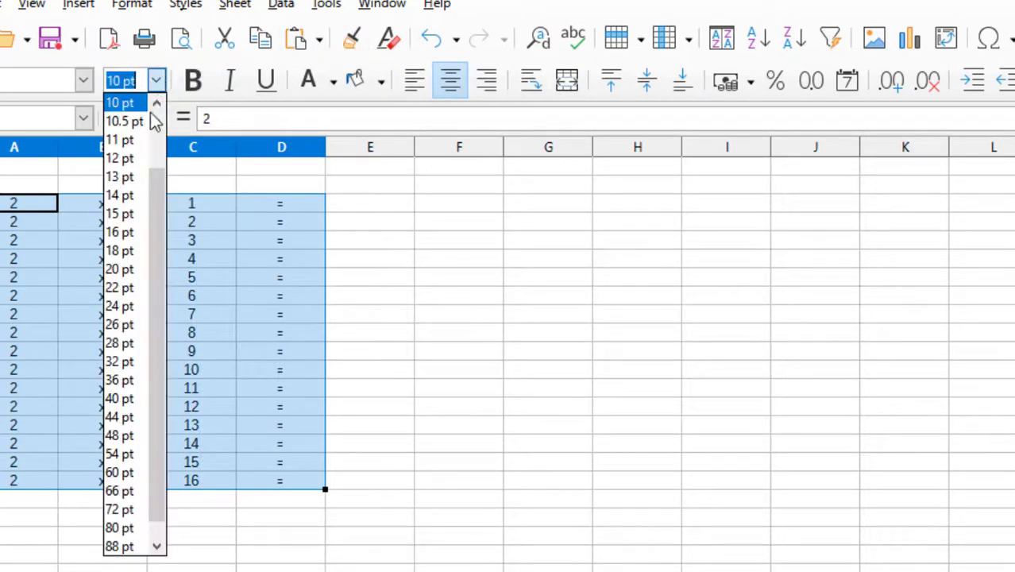
click(126, 239)
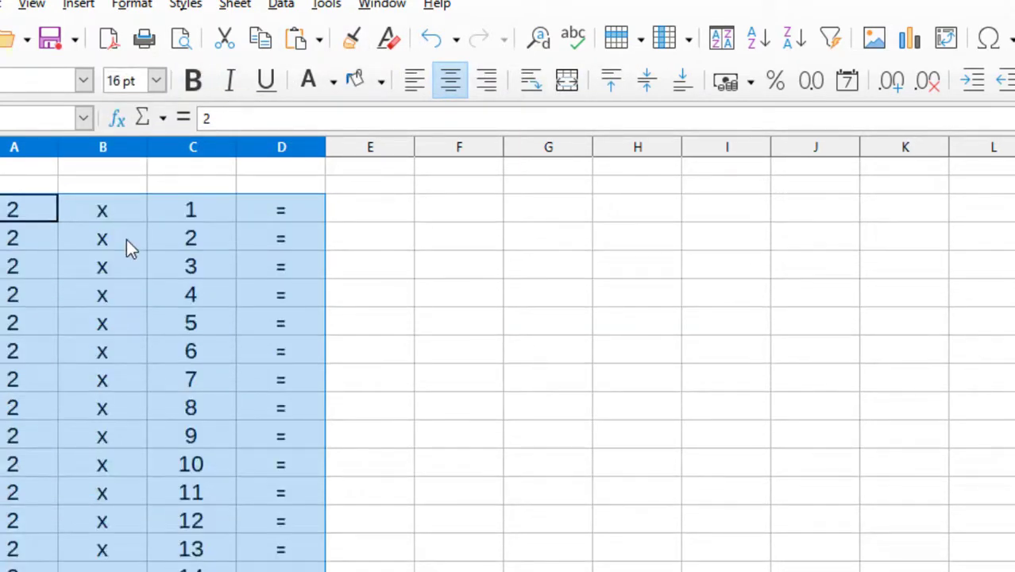
scroll(333, 353, down, 1)
scroll(332, 353, up, 1)
click(349, 321)
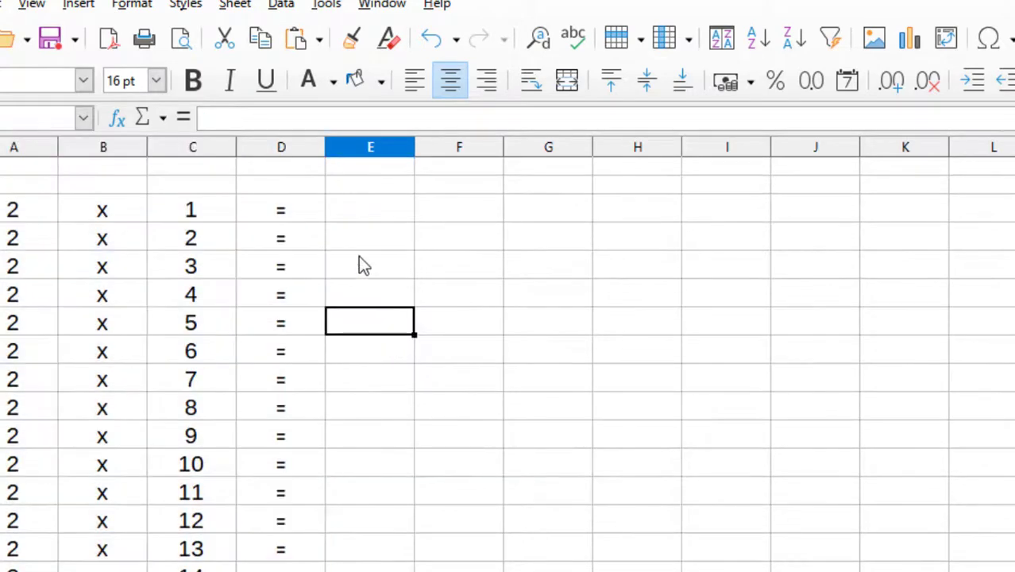
- Enter the formula =A3*C3 in cell E3
click(358, 212)
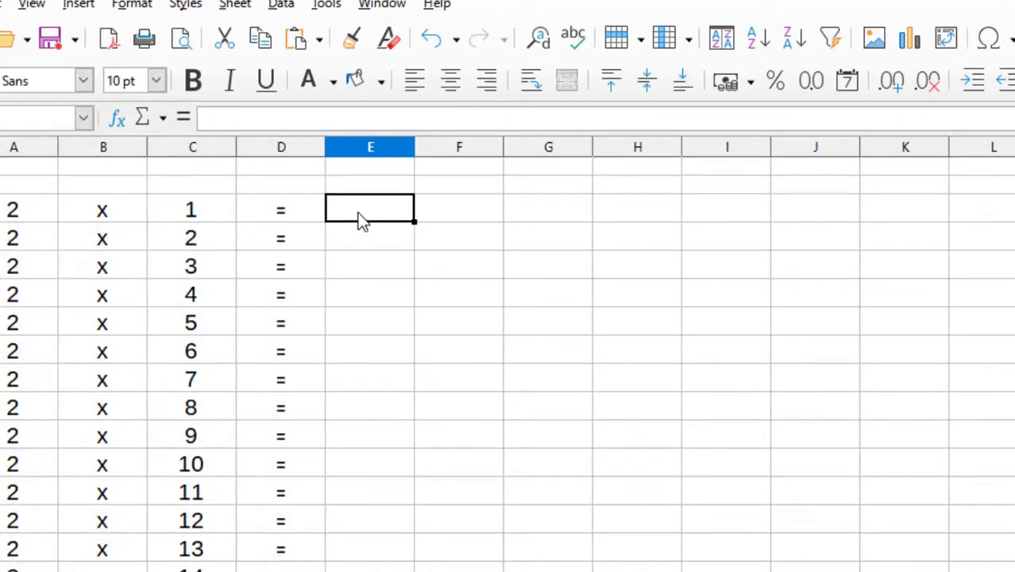
text(=)
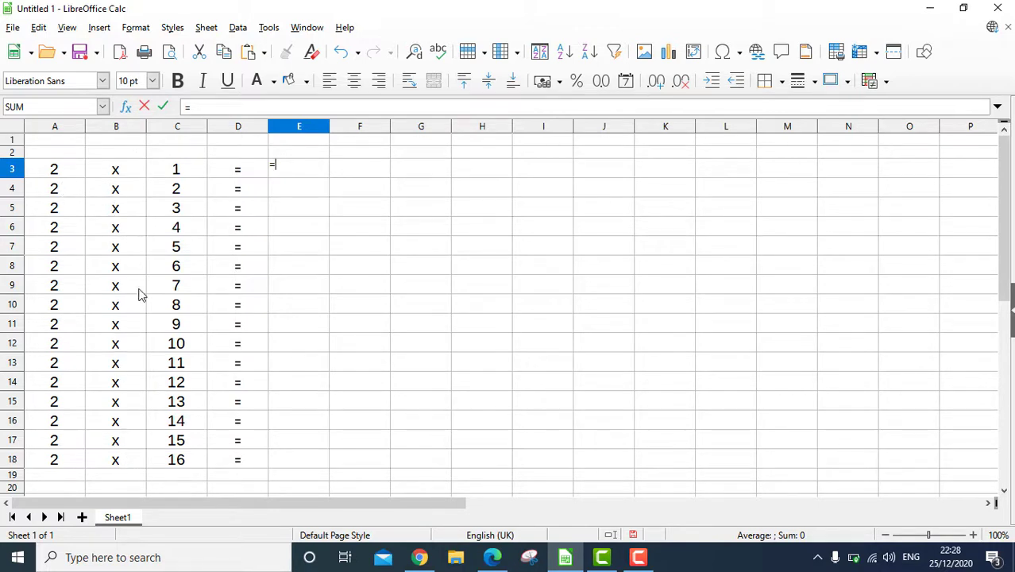
click(56, 170)
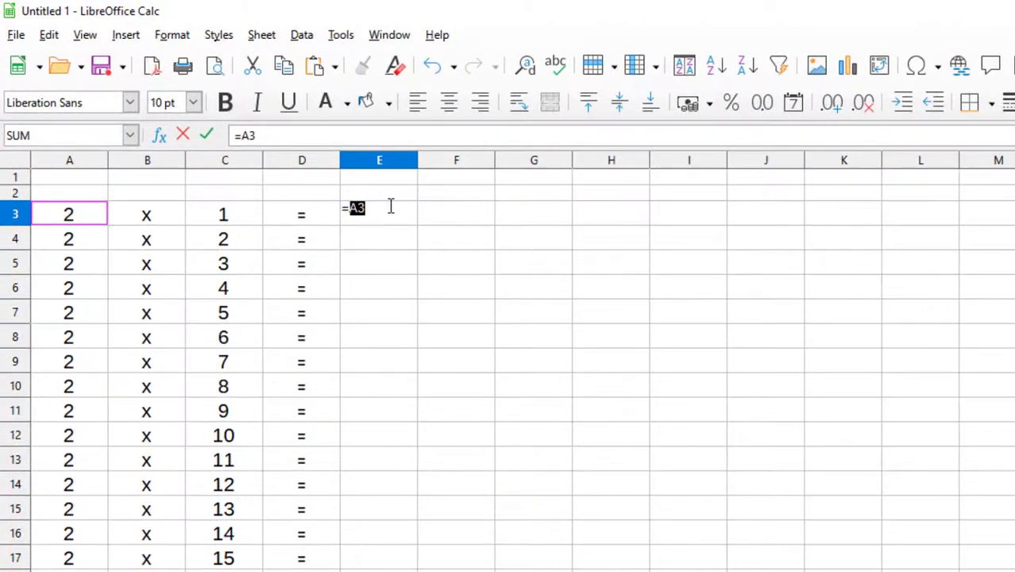
click(390, 206)
click(240, 223)
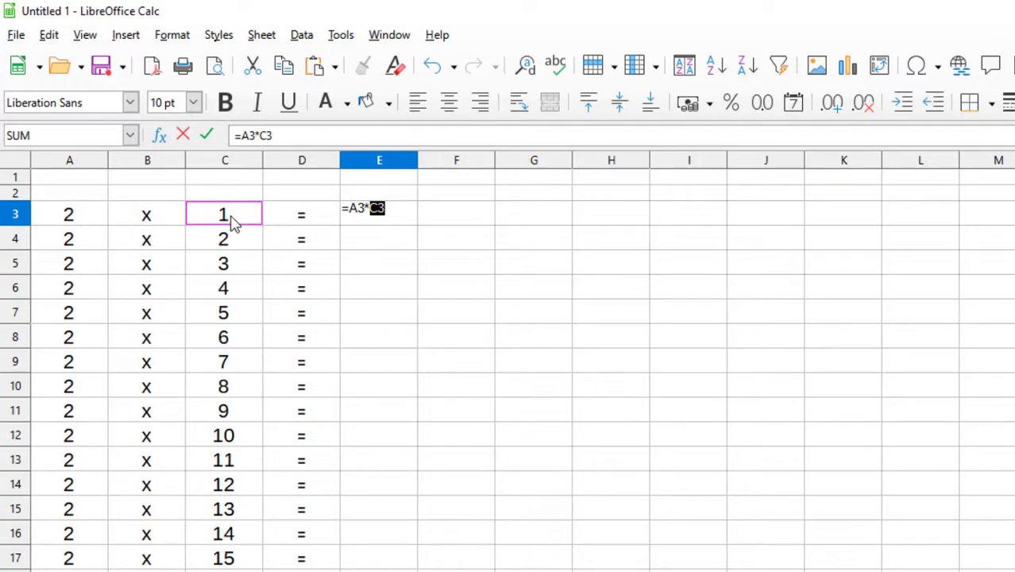
key(Return)
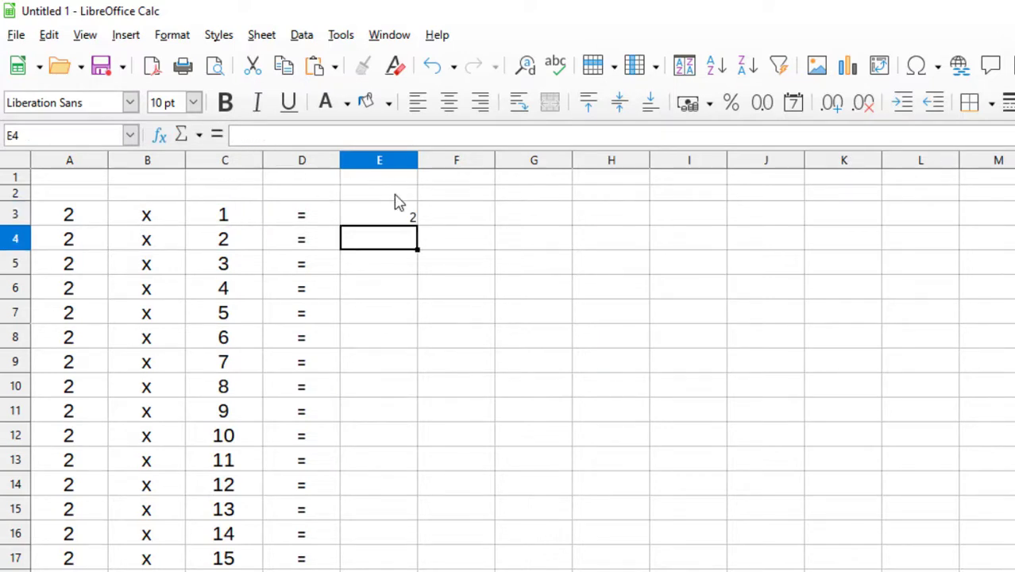
- Fill the multiplication formula from cell E3 down to cell E18
click(406, 218)
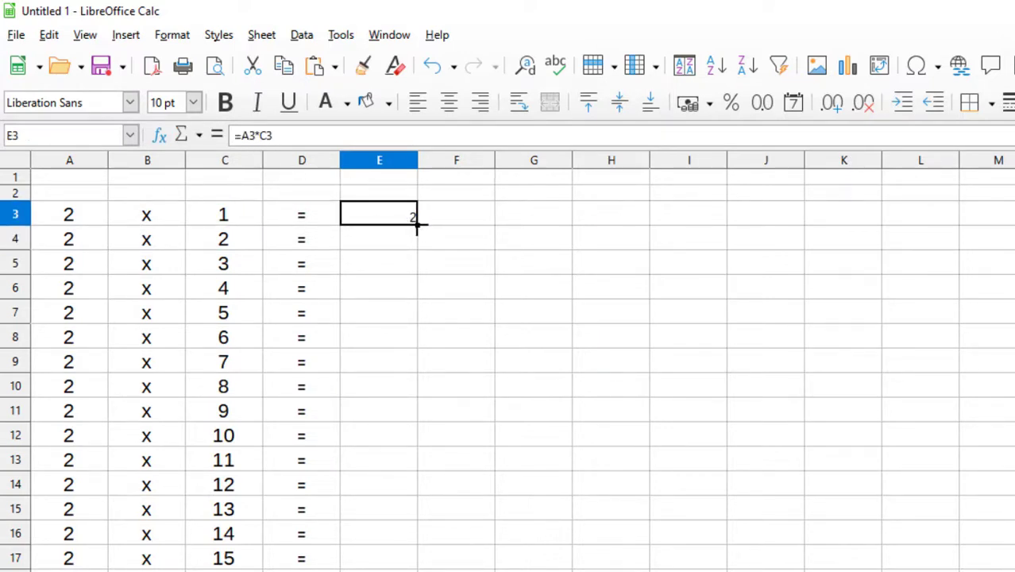
drag(416, 224, 409, 571)
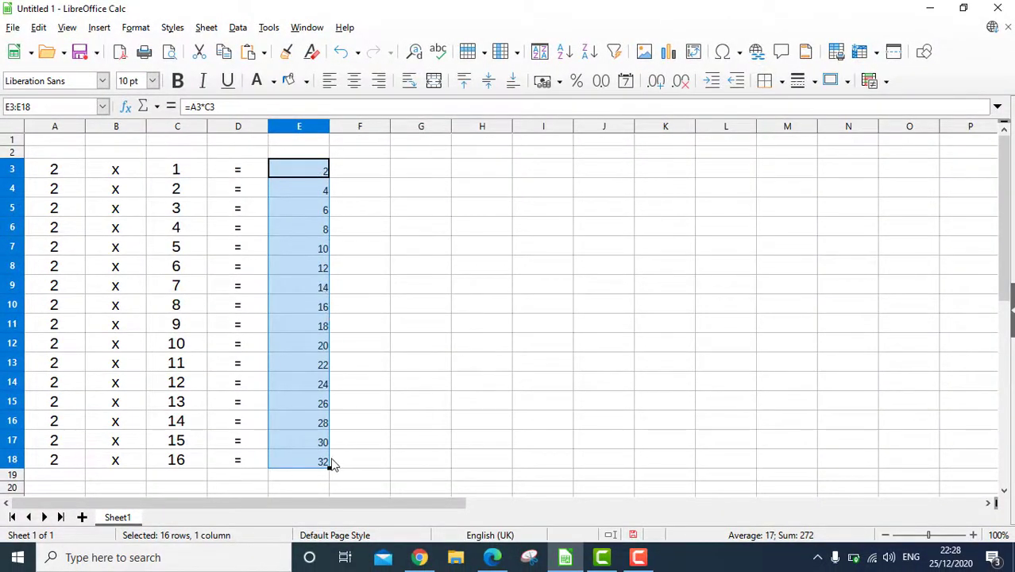
click(396, 292)
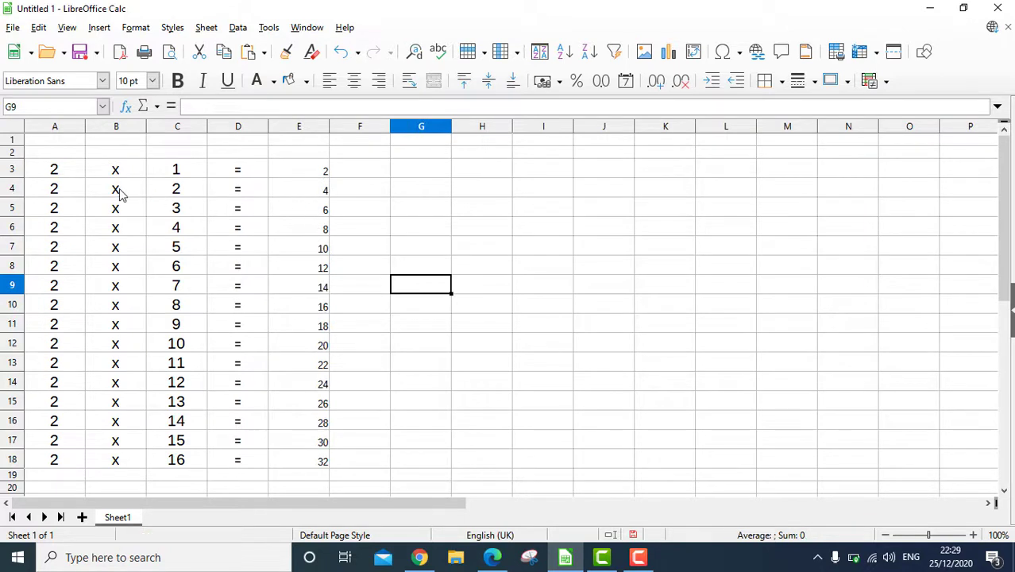
click(302, 176)
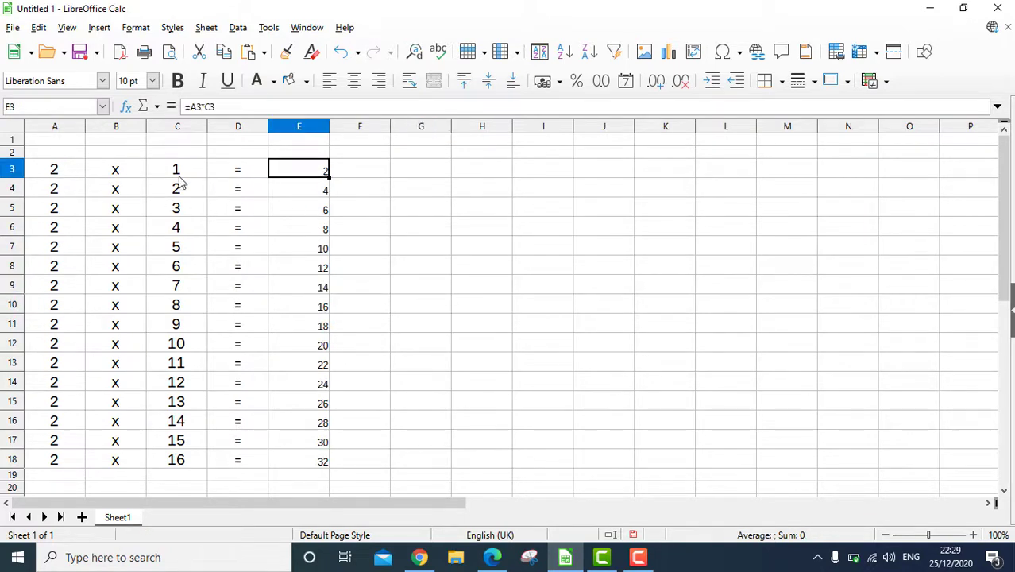
click(182, 177)
- Set the font size of the results in E3:E18 to 16 pt
drag(312, 173, 282, 458)
click(152, 80)
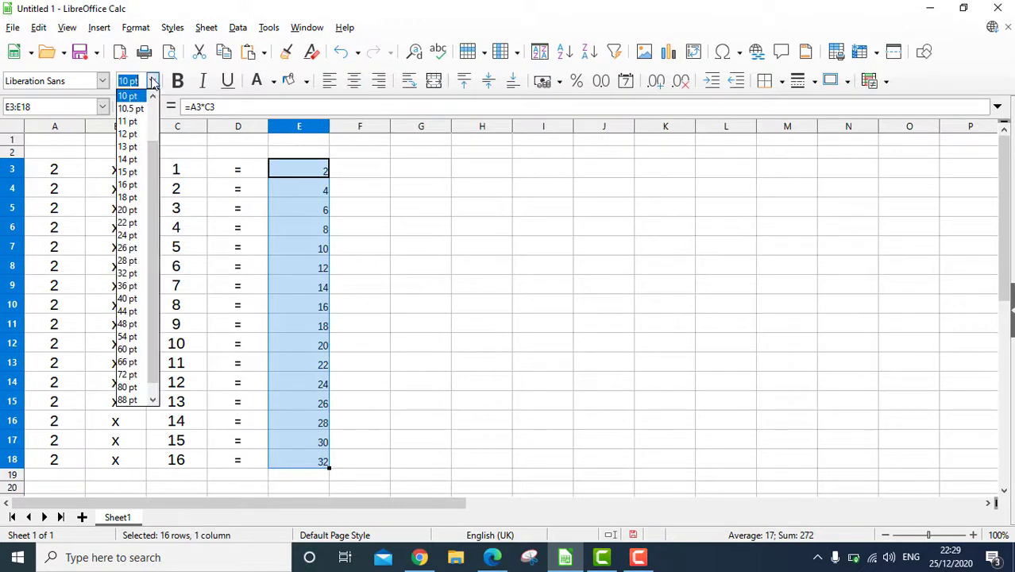
click(147, 193)
click(437, 246)
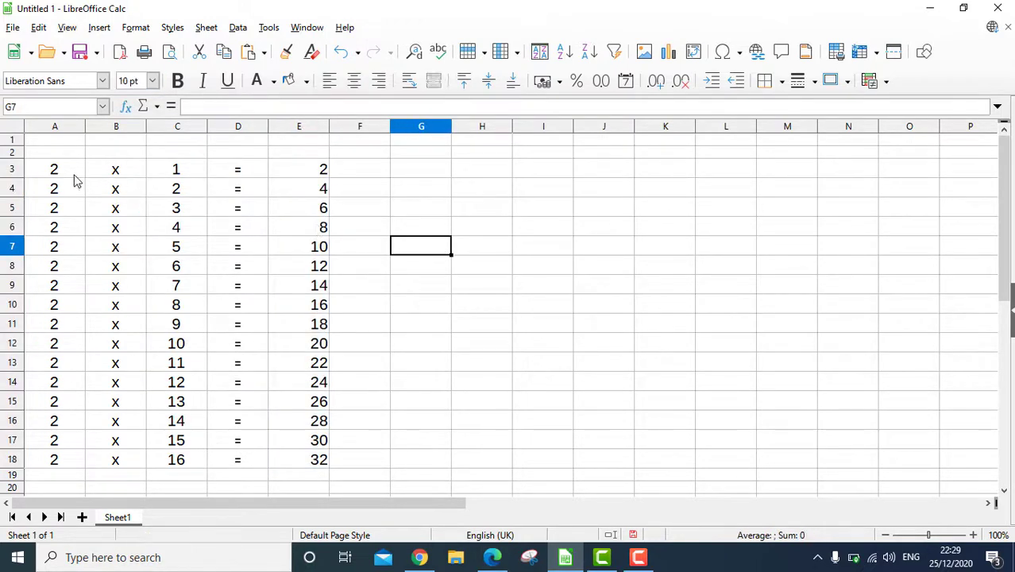
- Examine the formulas in cells E4 and E3 and the cells that the E3 formula references
drag(60, 169, 300, 454)
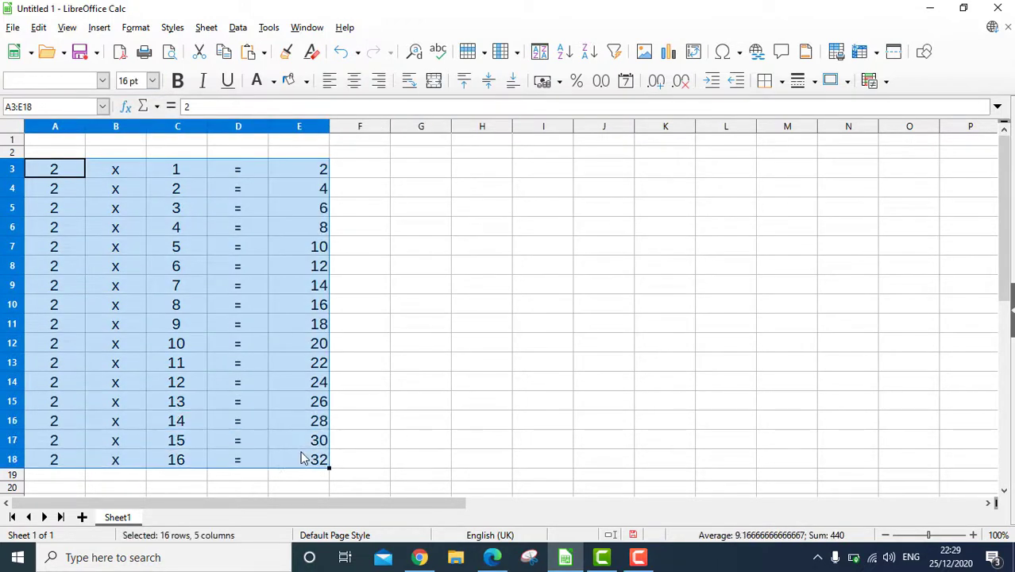
click(321, 194)
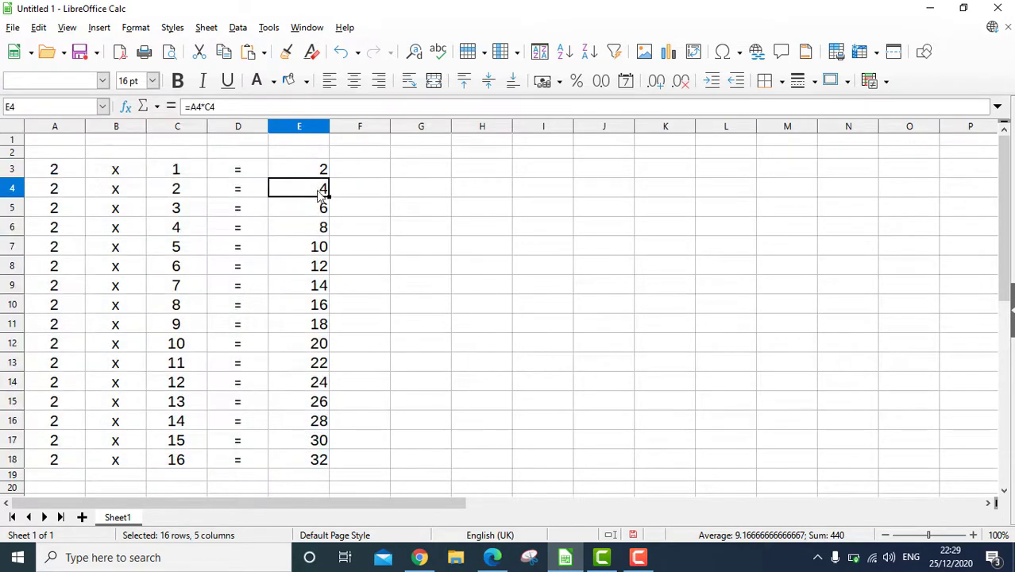
click(295, 173)
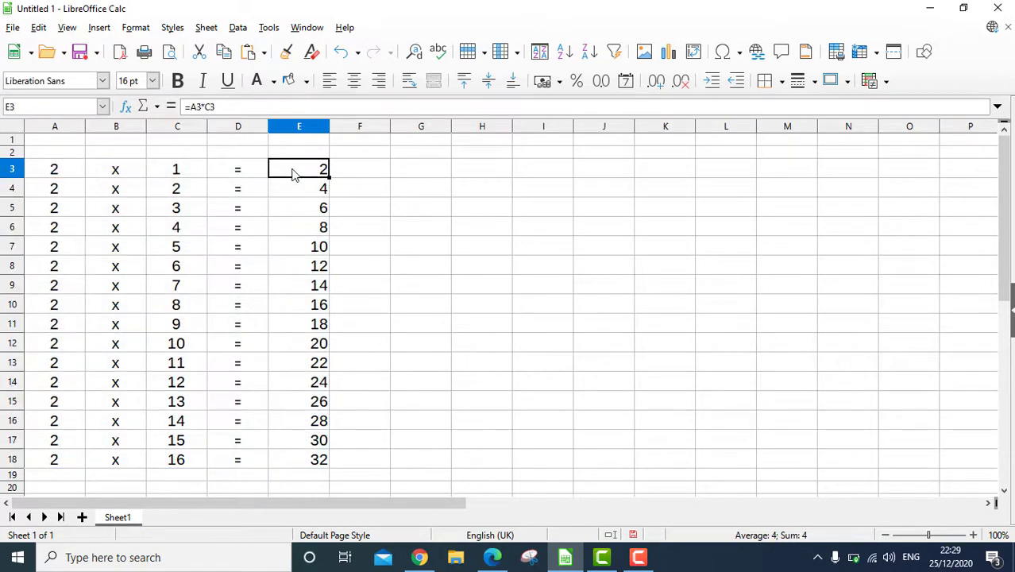
click(194, 106)
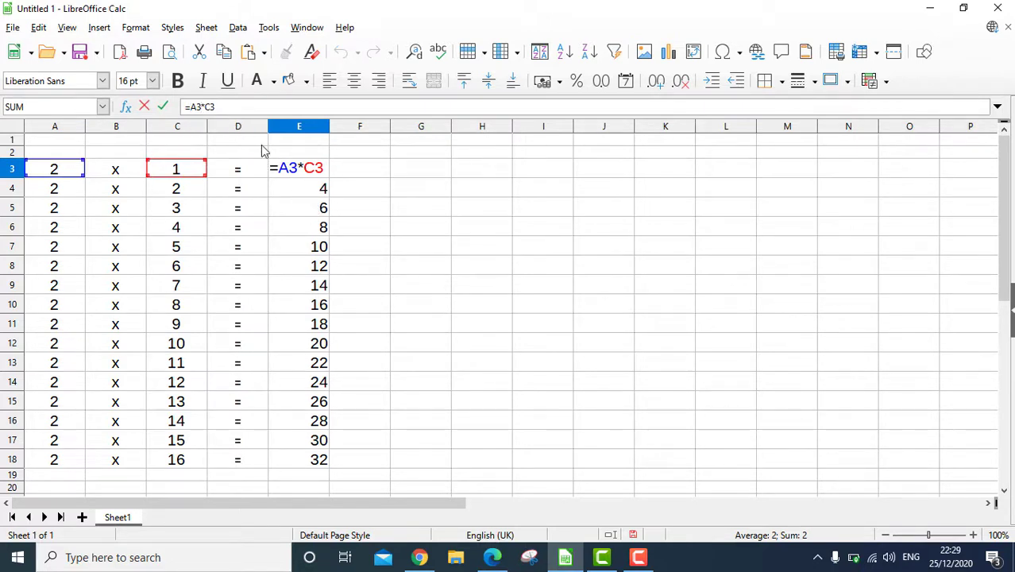
key(Return)
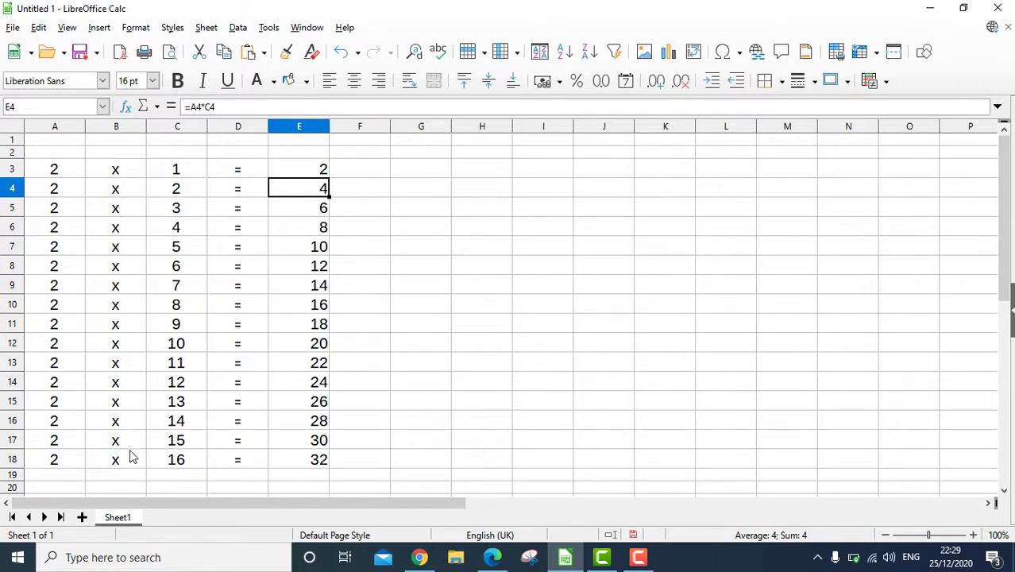
- Delete the x symbols in B3:B18 and the equals signs in D3:D18
drag(122, 173, 119, 462)
key(Delete)
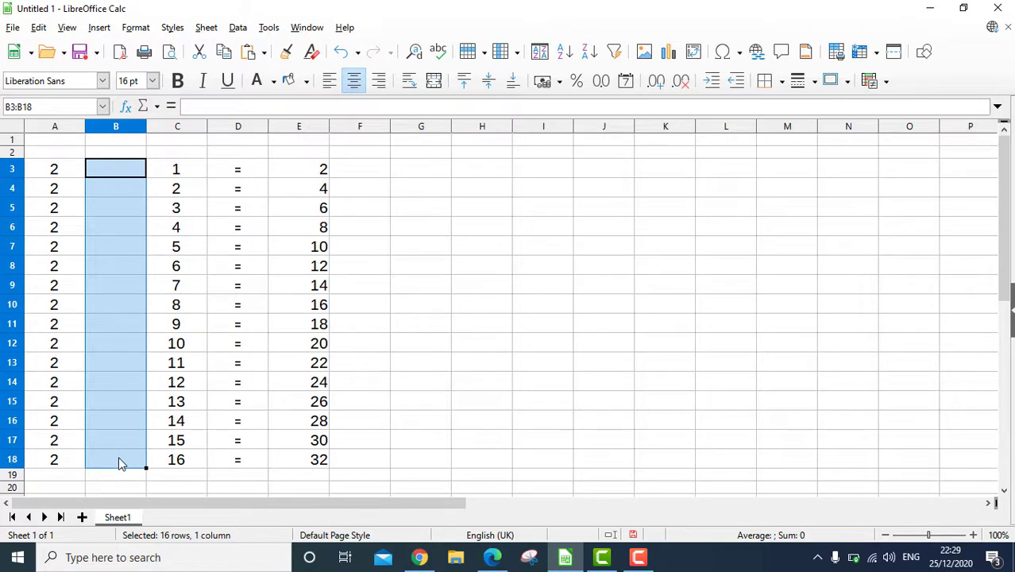
drag(254, 172, 267, 470)
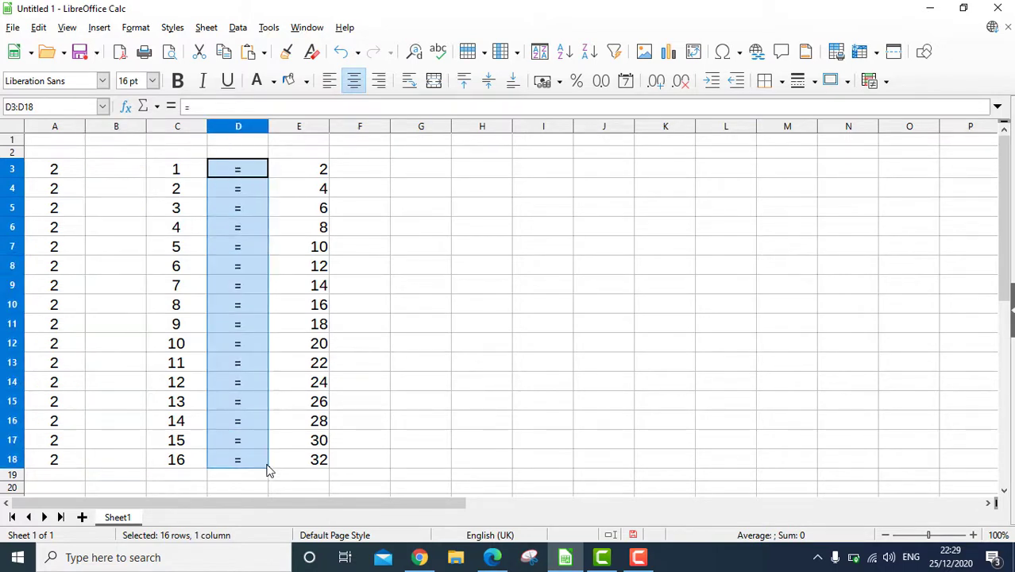
key(Delete)
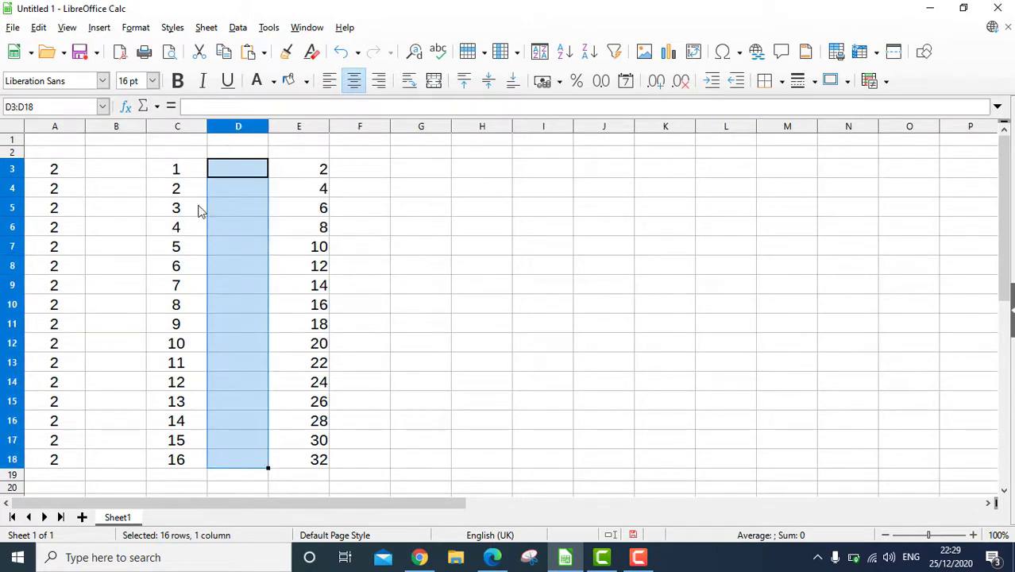
- Try deleting the multipliers in cells C3 and C4 to test the results in column E, and undo both deletions
click(189, 180)
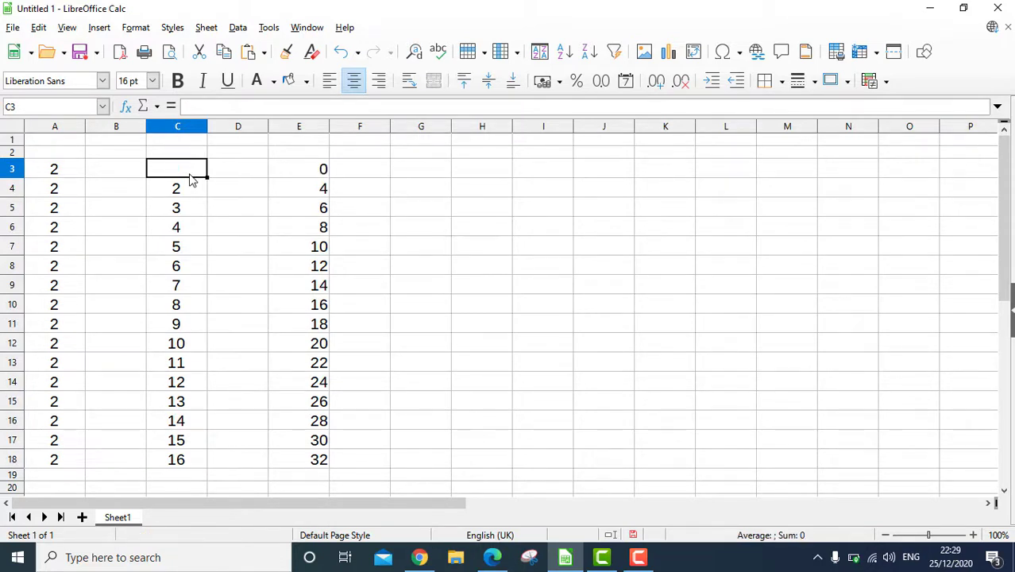
click(188, 193)
key(Delete)
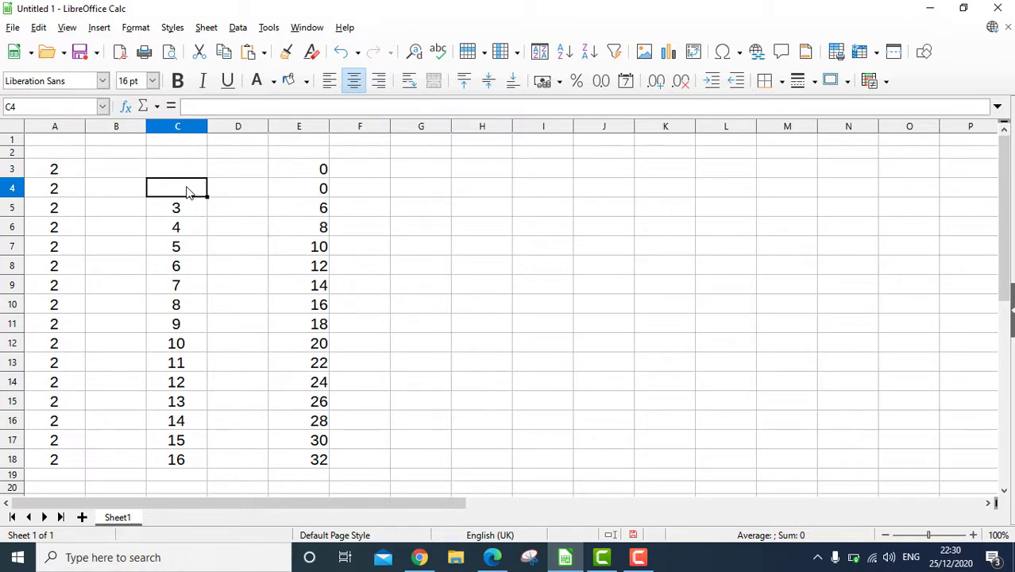
key(ctrl+z)
key(ctrl+z)
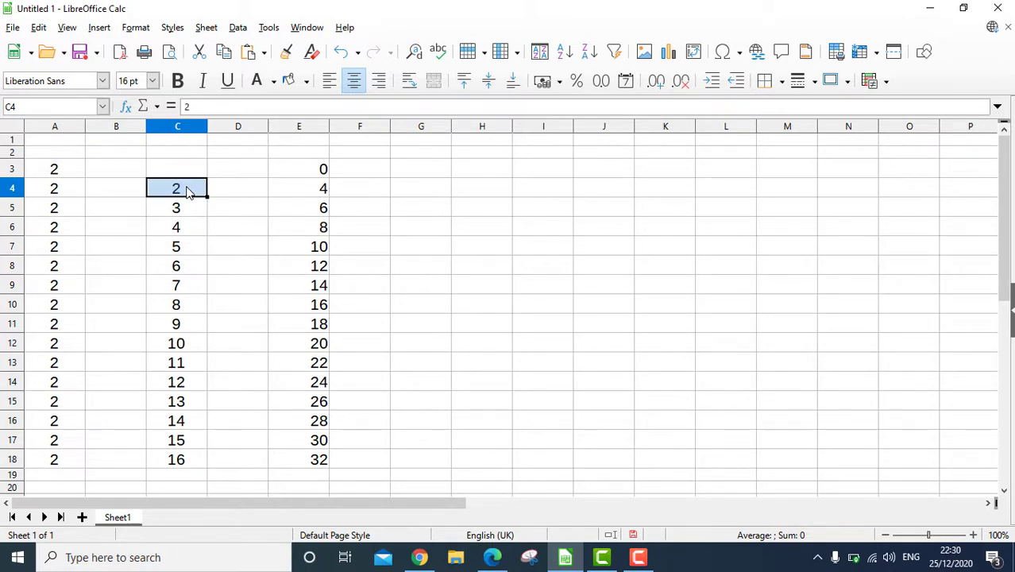
- Try deleting the multiplicands in cells A3 and A4 to test the results in column E, and undo both deletions
click(73, 179)
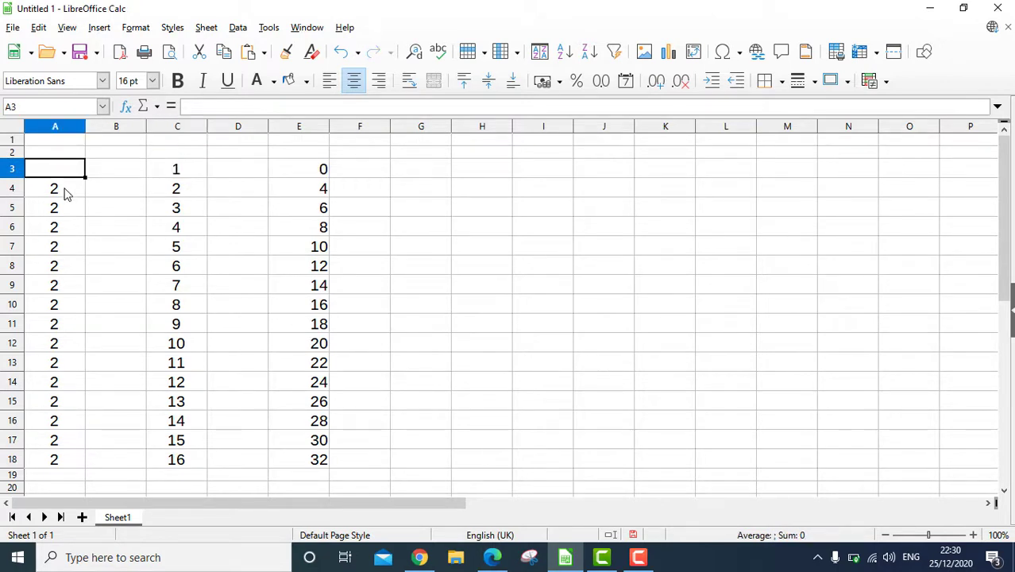
click(67, 195)
key(Delete)
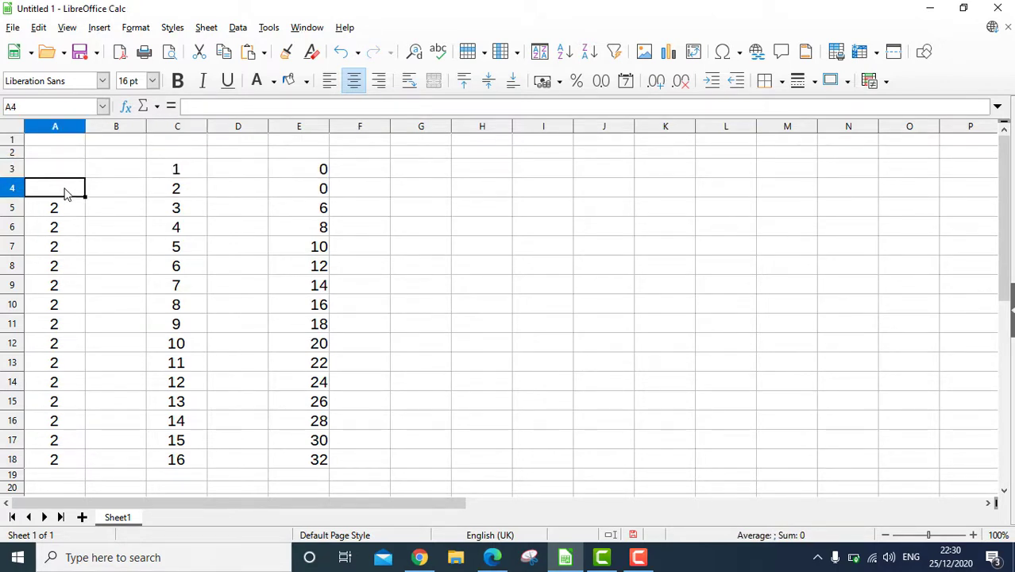
key(ctrl+z)
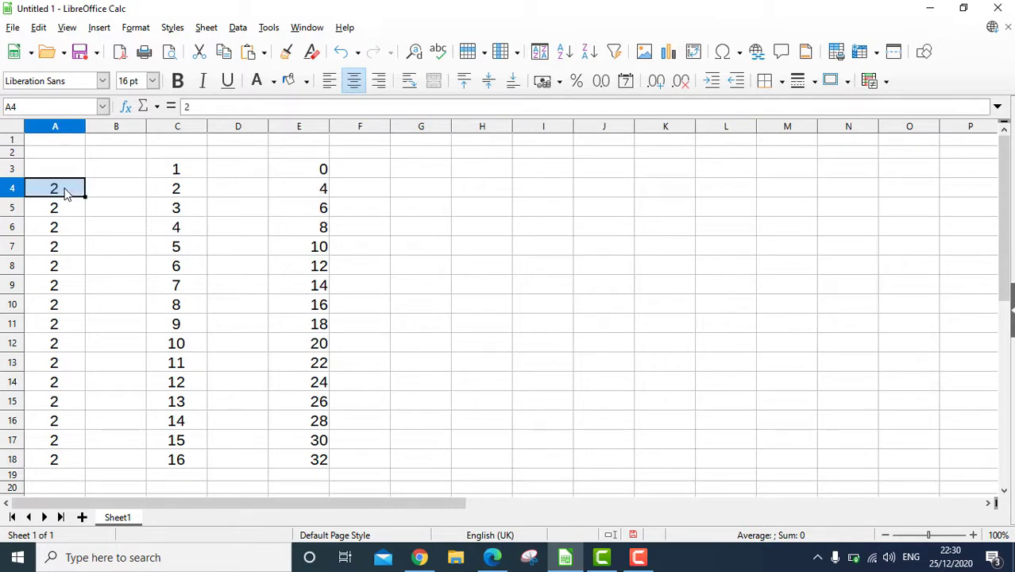
key(ctrl+z)
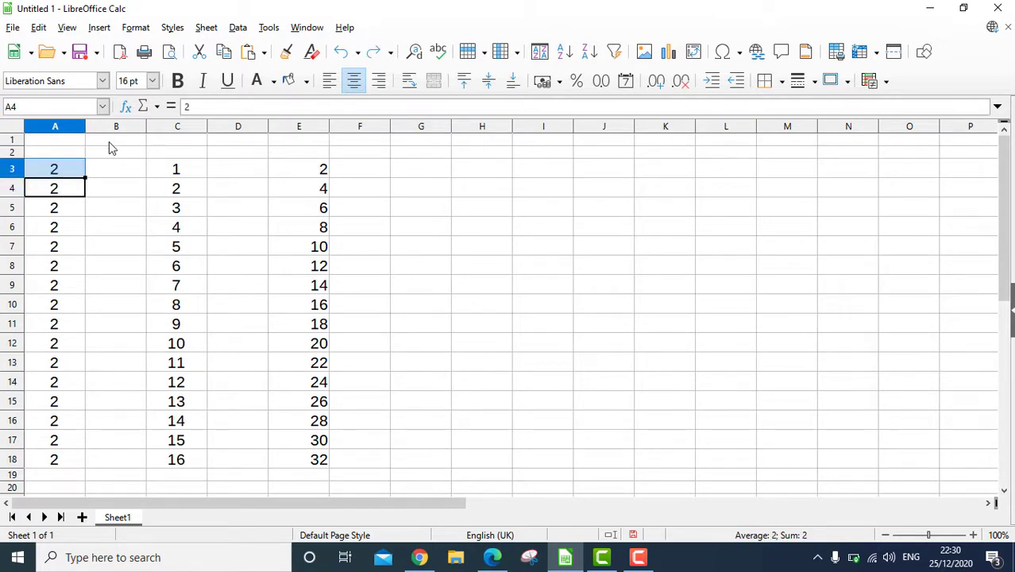
- Enter 3 in cell B1 above the multiplication table
click(109, 143)
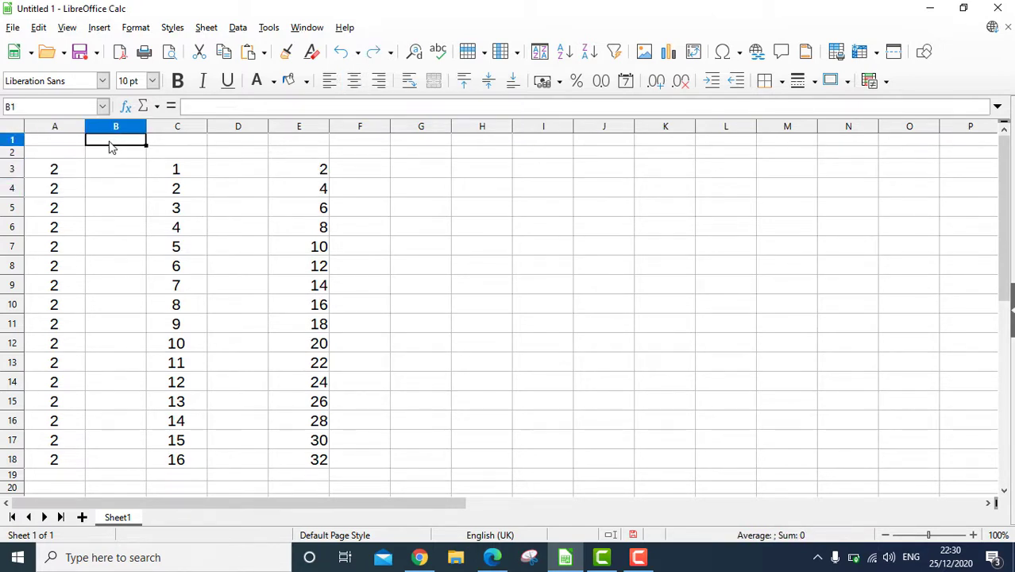
text(3)
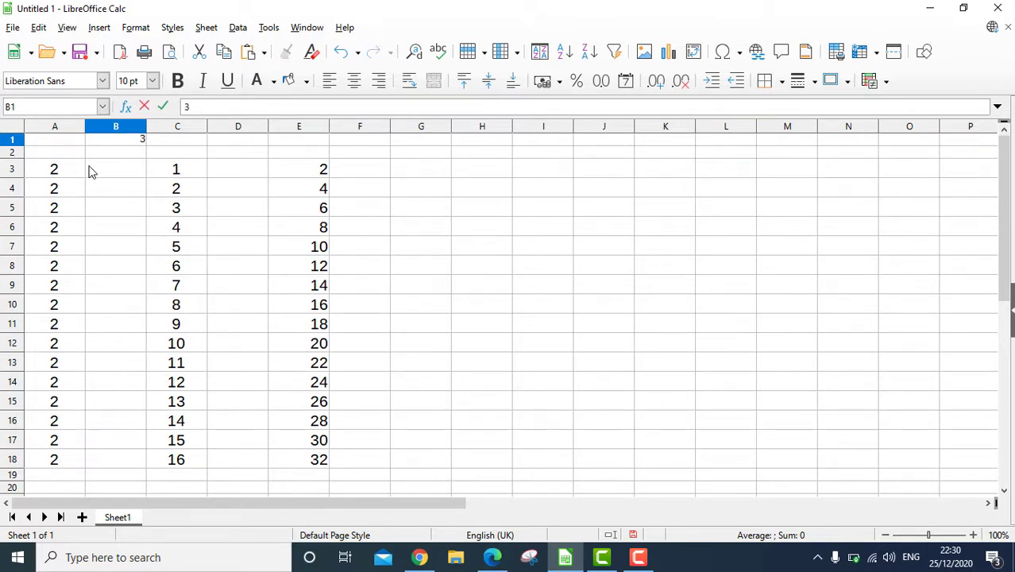
click(132, 178)
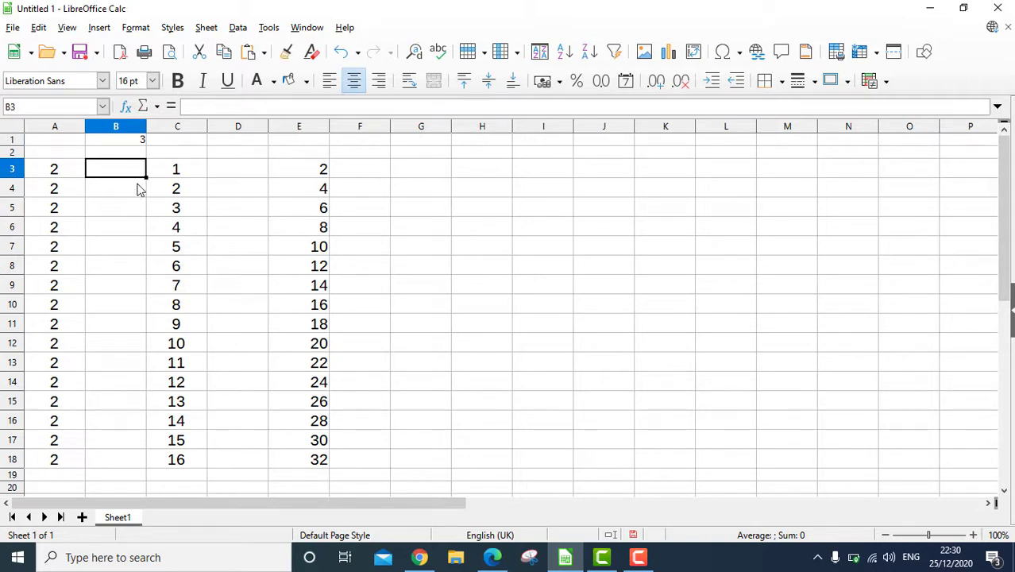
- Undo the B1 entry and the deletions of the equals signs in D3:D18 and x symbols in B3:B18
key(ctrl+z)
key(ctrl+z)
key(ctrl+z)
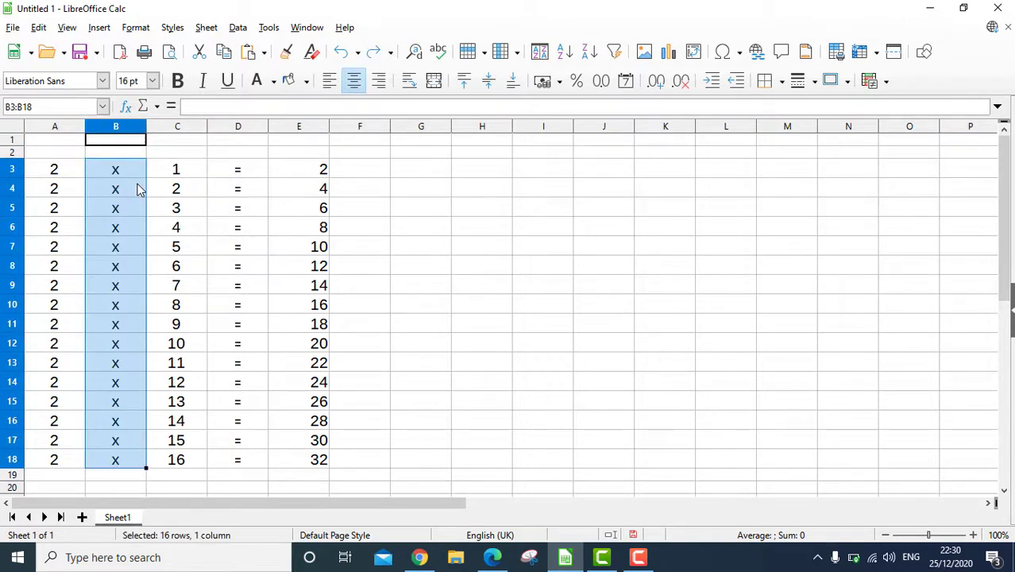
- Increase the heights of rows 1 and 2 and widen column B to about twice its width
click(131, 142)
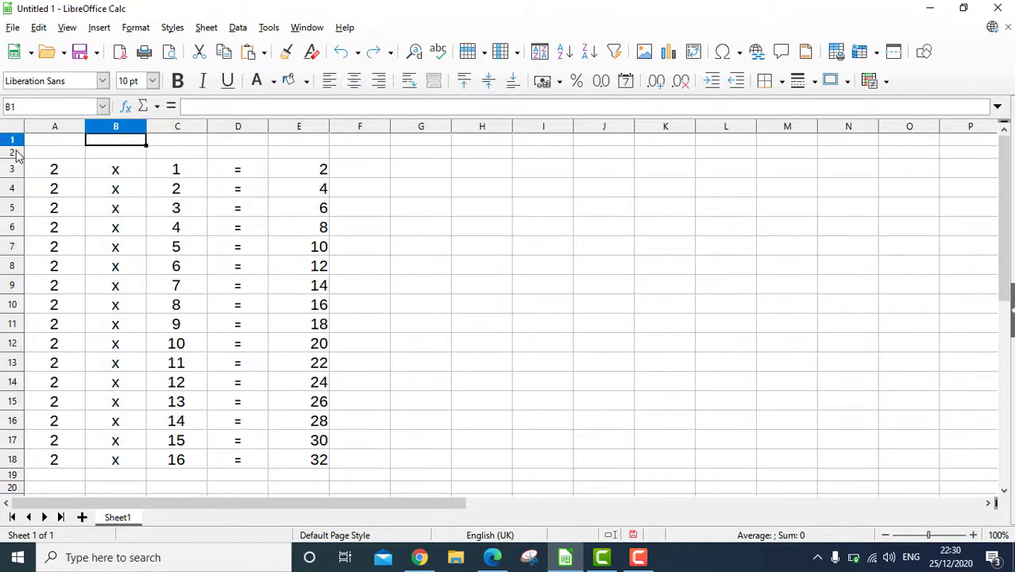
mouse_move(14, 146)
mouse_down()
mouse_move(11, 175)
mouse_move(16, 160)
mouse_up()
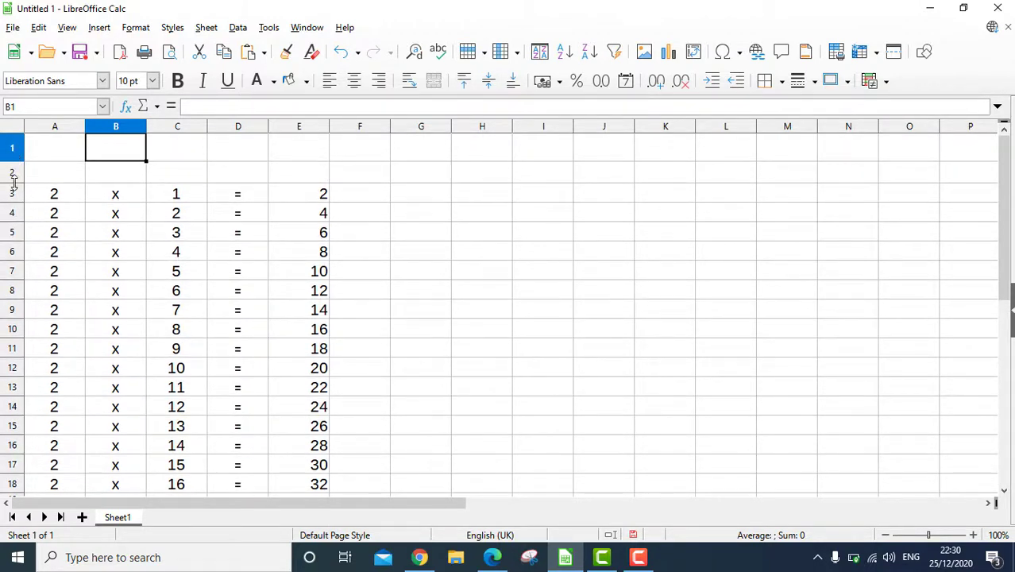
drag(146, 122, 219, 127)
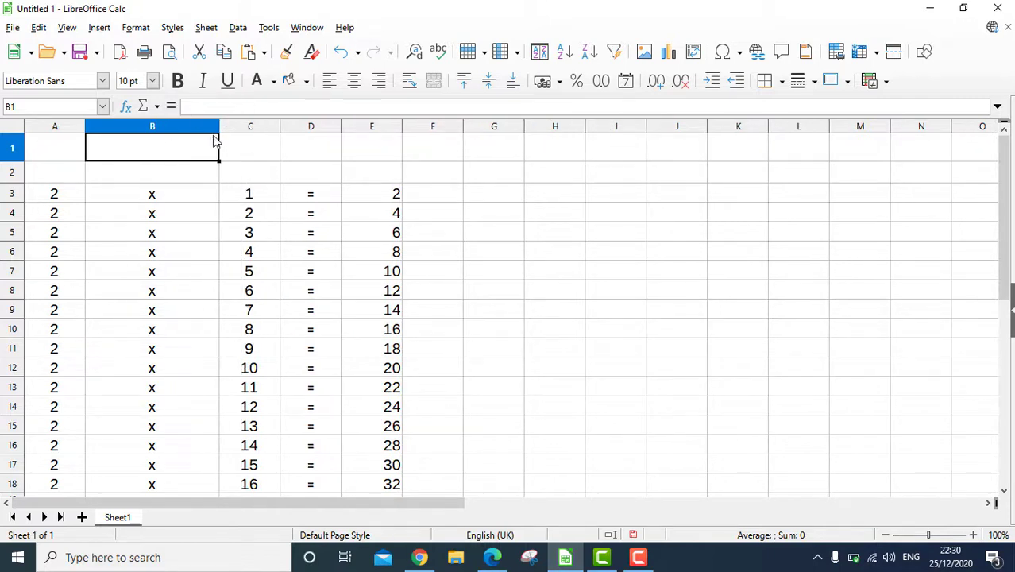
mouse_move(11, 182)
mouse_down()
mouse_move(11, 199)
mouse_move(10, 187)
mouse_up()
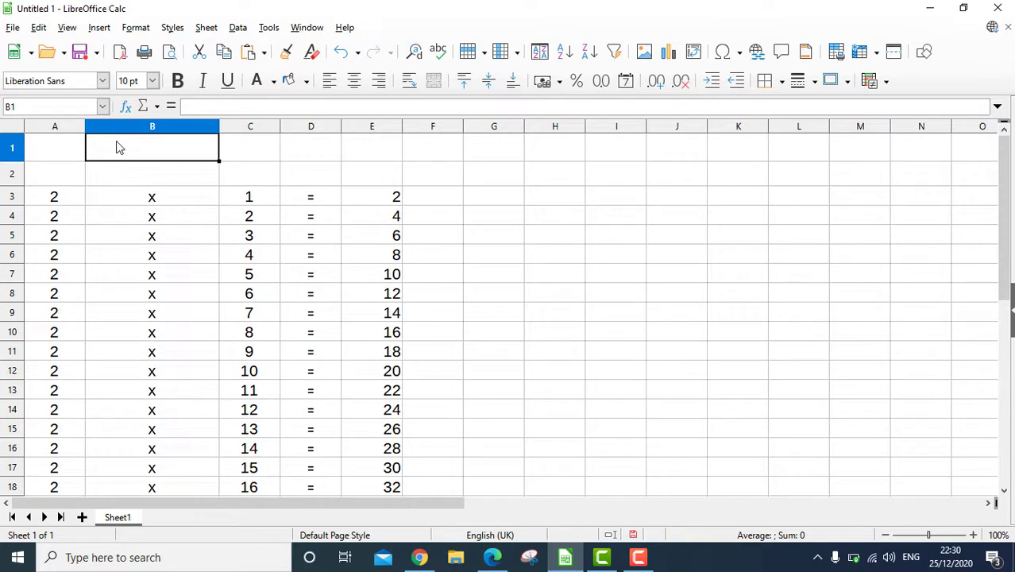
- Enter 3 in cell B1 and set its font size to 16 pt
text(3)
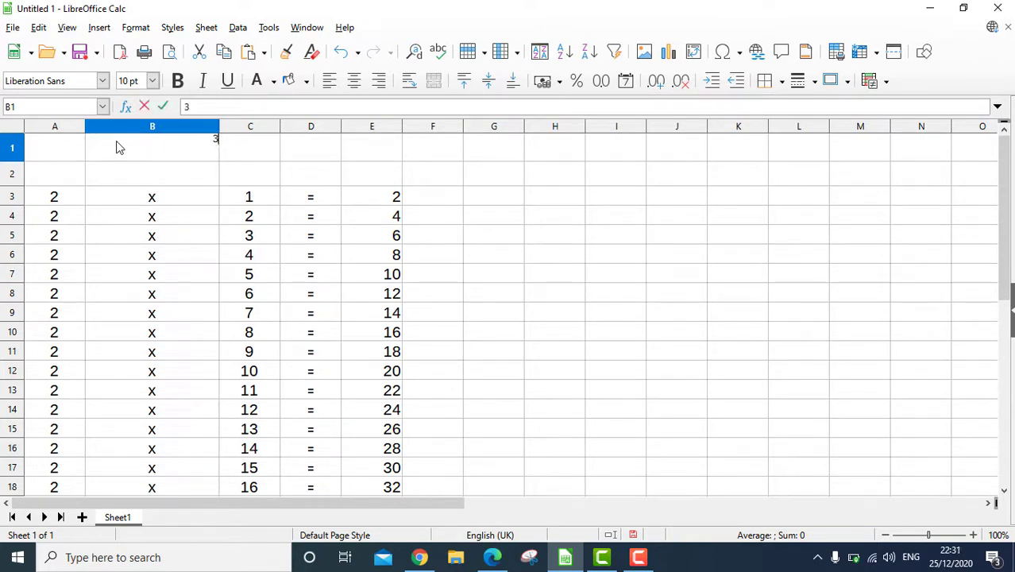
key(Return)
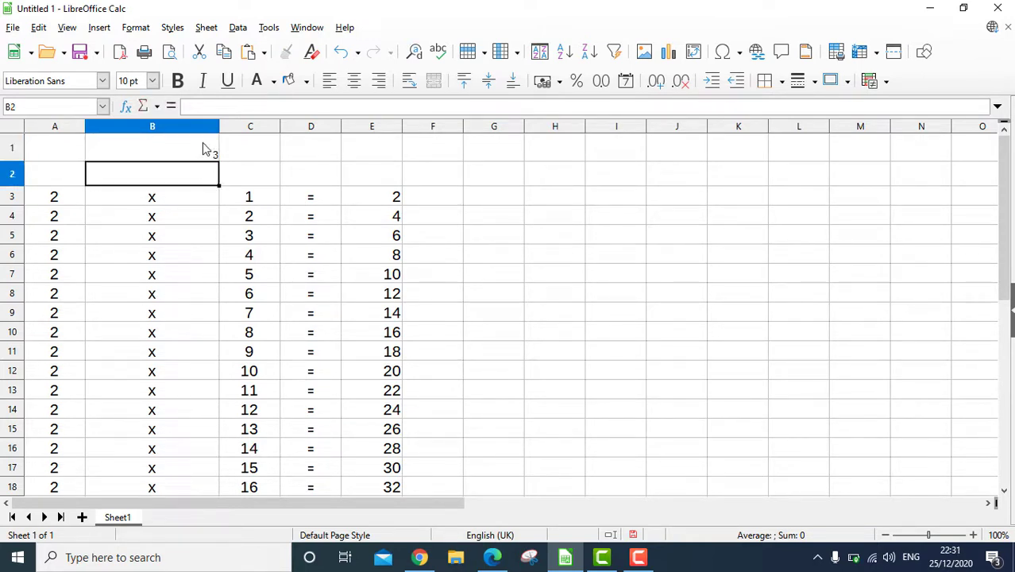
click(202, 142)
click(152, 81)
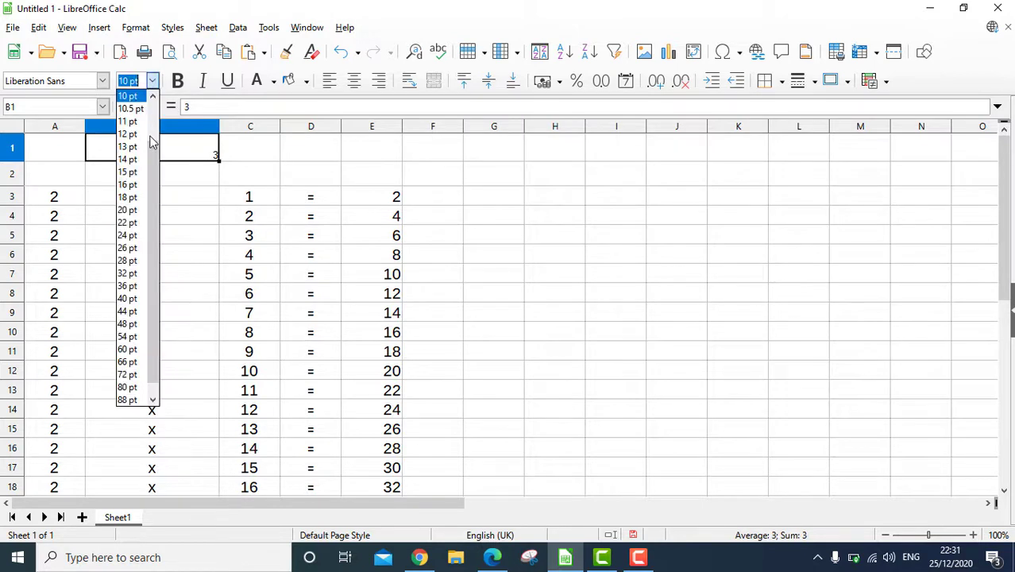
click(121, 184)
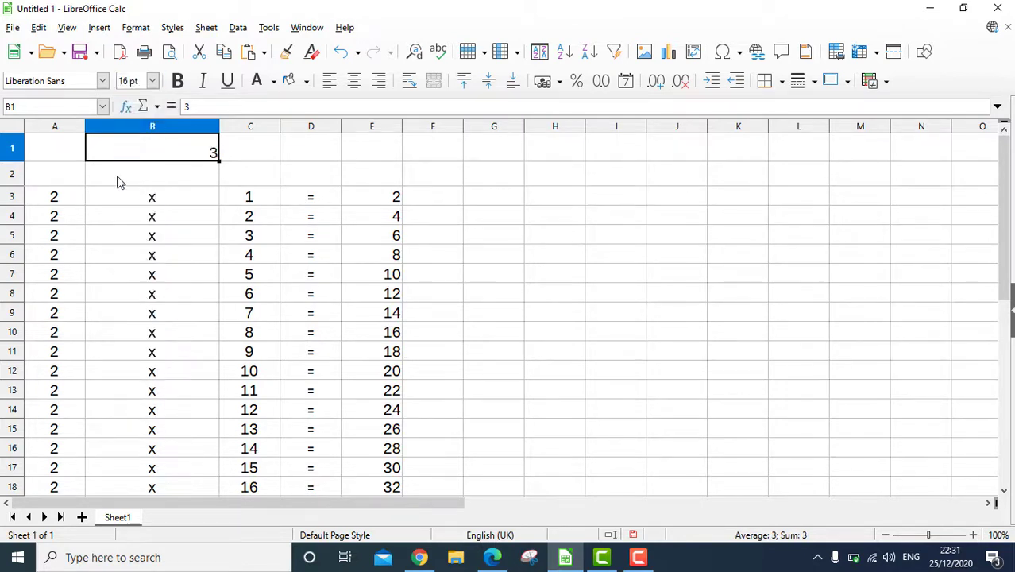
- Delete the multiplicands of 2 in cells A3:A18
click(58, 200)
click(68, 239)
click(62, 197)
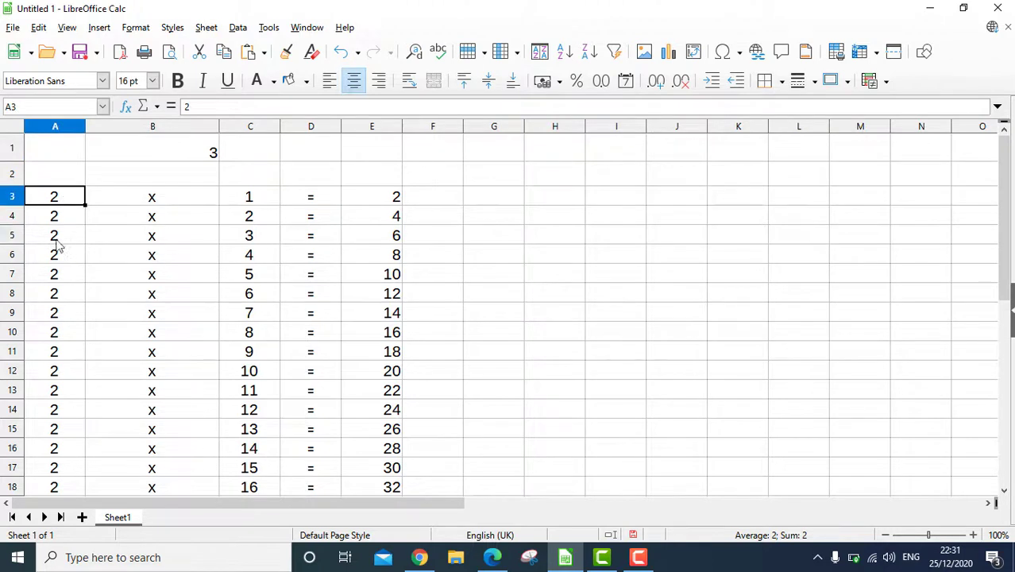
drag(58, 247, 71, 421)
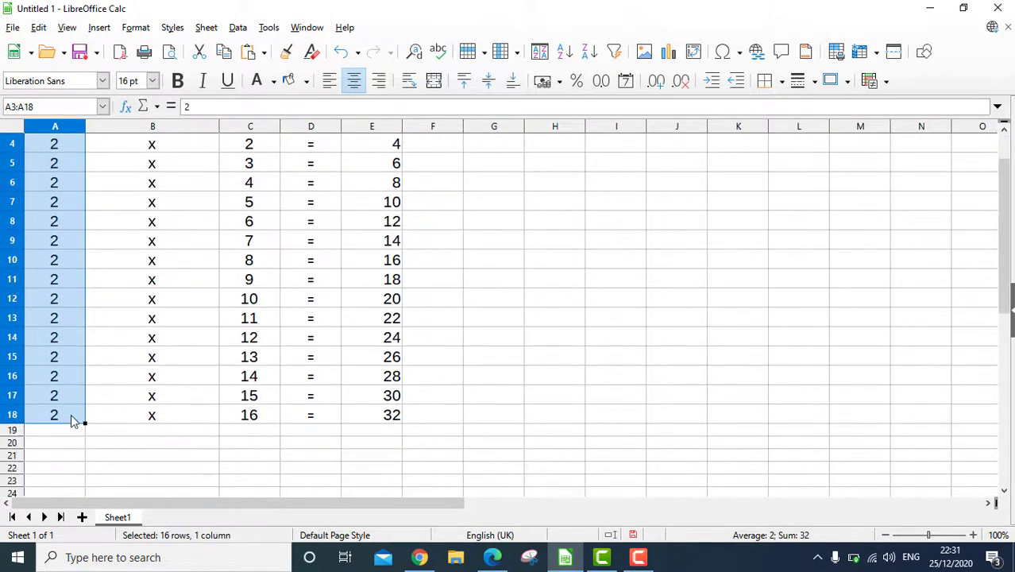
key(Delete)
scroll(70, 419, up, 1)
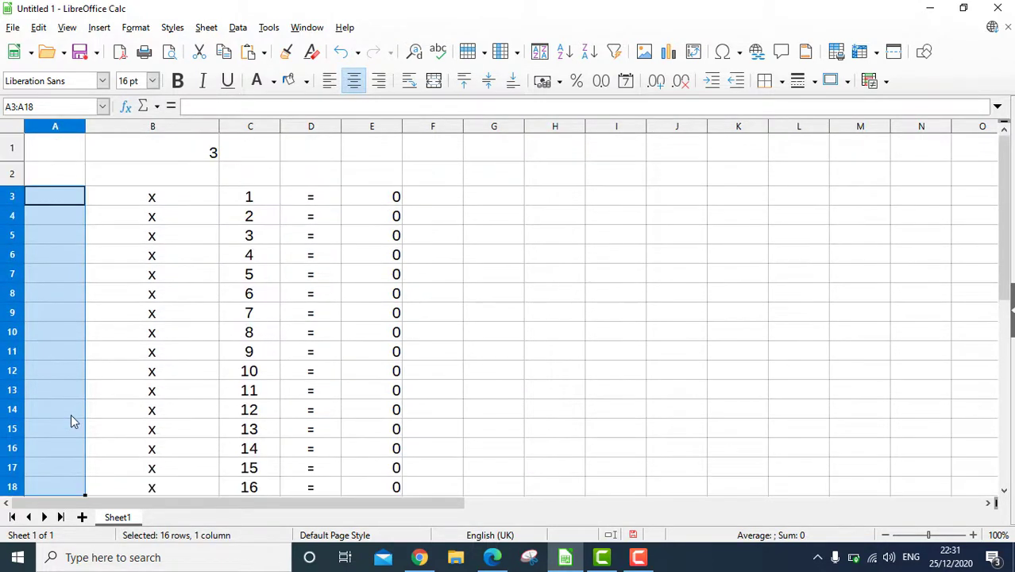
- Enter the formula =B1 in cell A3 to reference the table number
click(70, 199)
text(=)
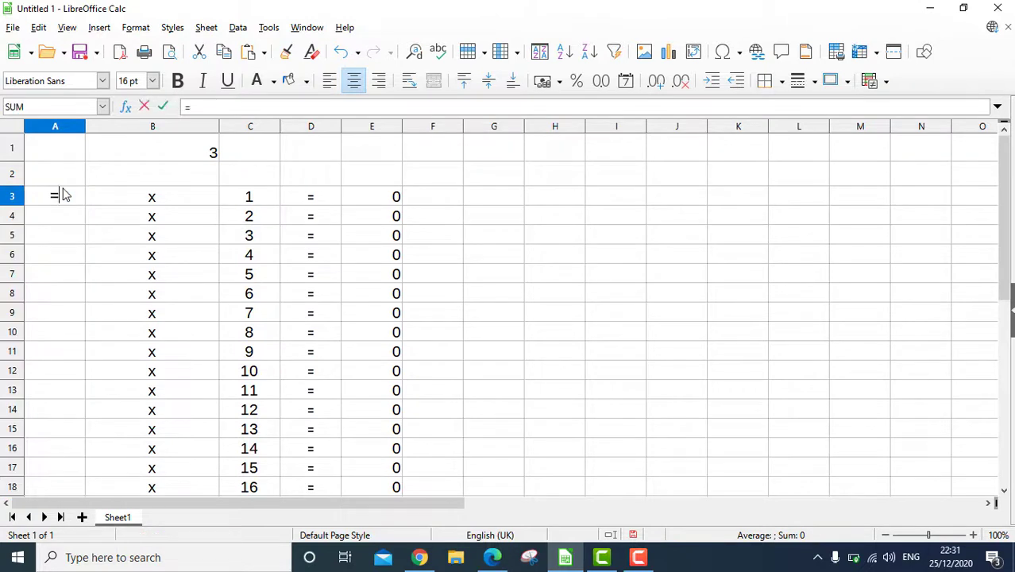
click(190, 158)
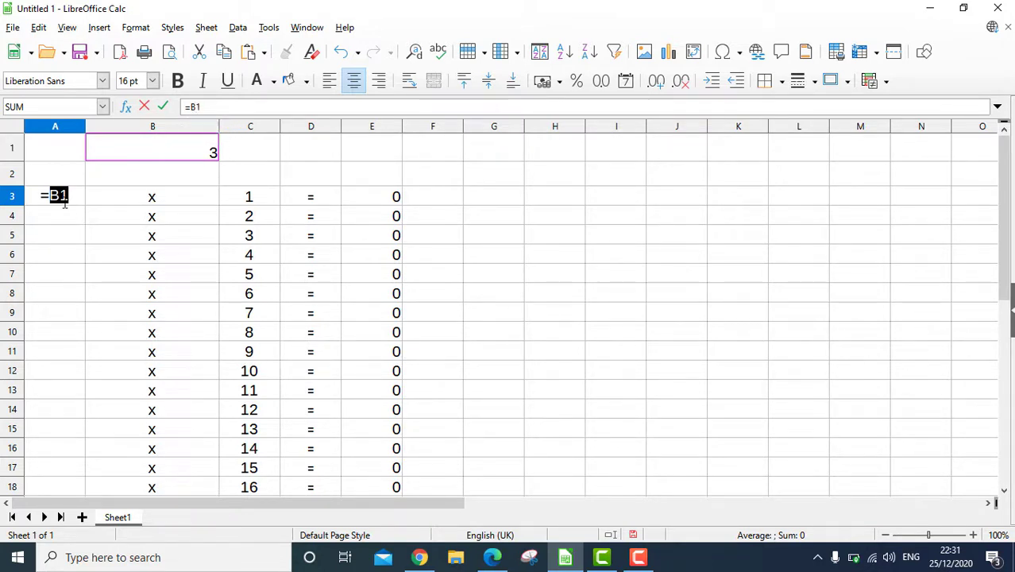
key(Return)
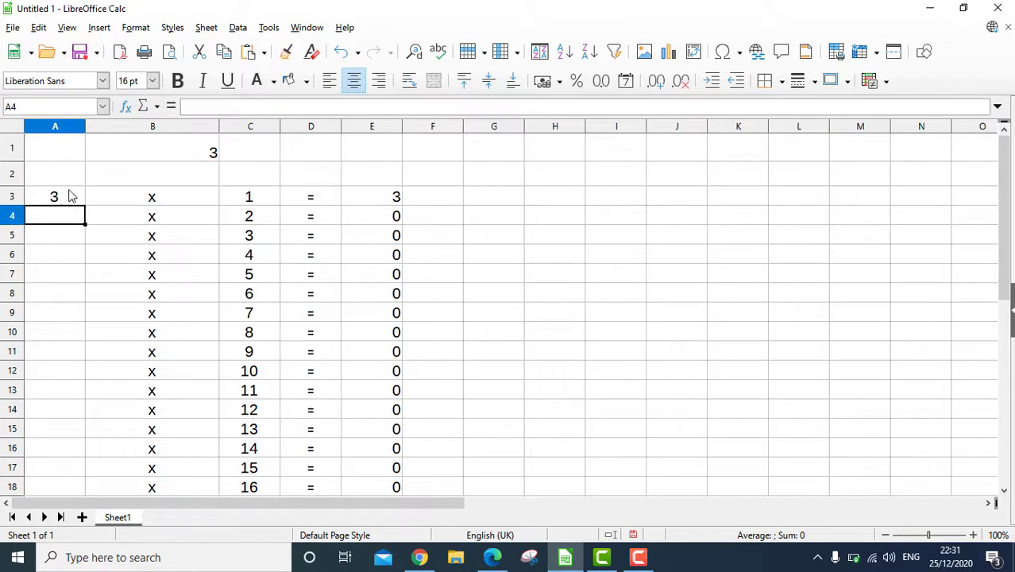
- Examine the reference in cell A3's formula and leave the formula as =B1
click(51, 204)
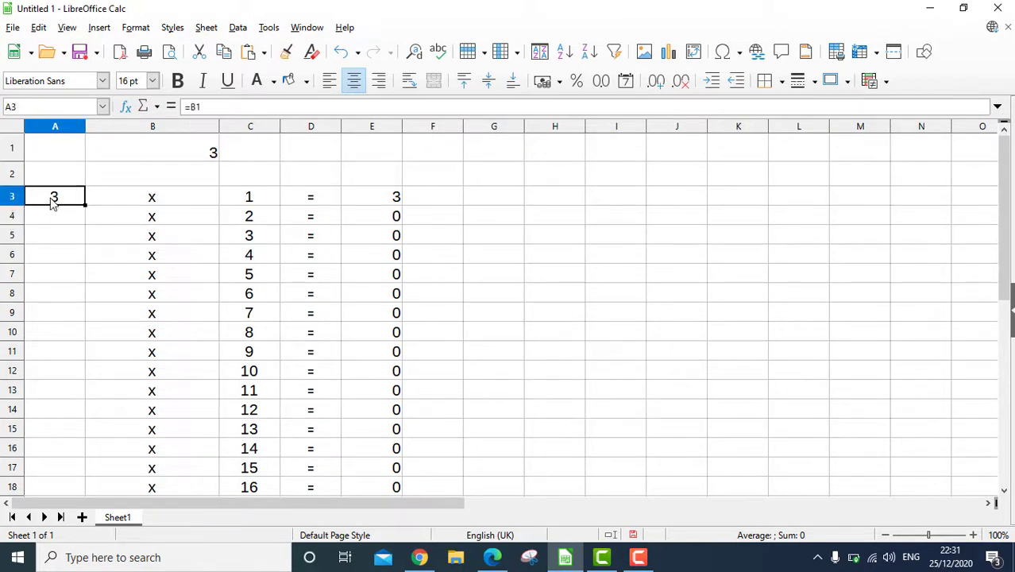
click(205, 107)
drag(202, 107, 179, 108)
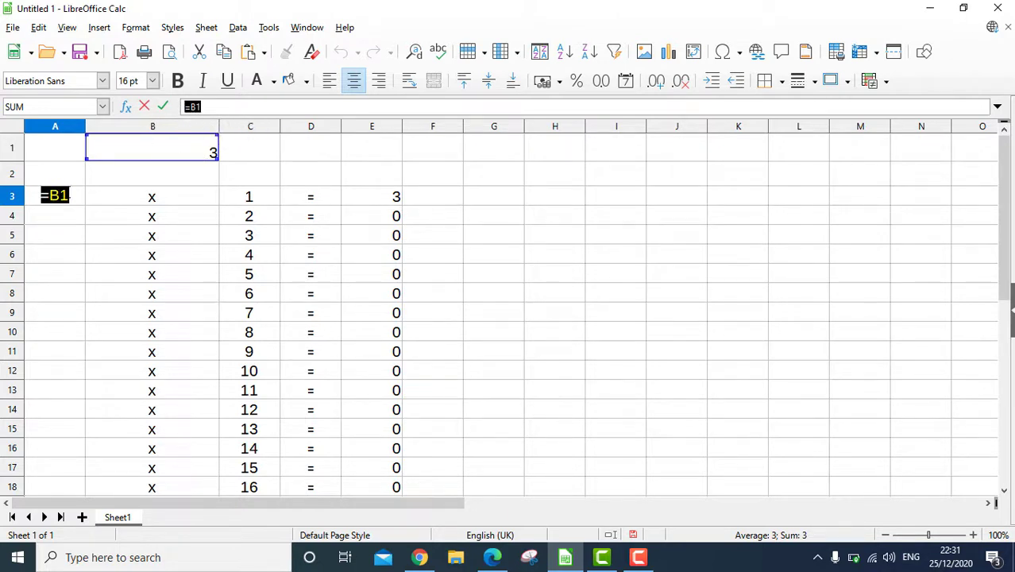
click(56, 237)
click(62, 195)
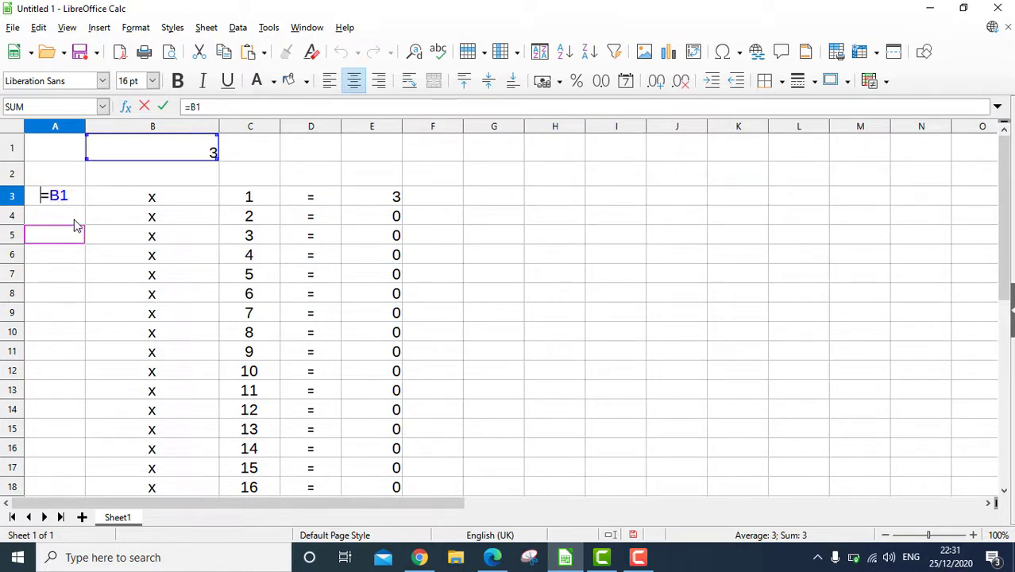
click(76, 216)
click(81, 195)
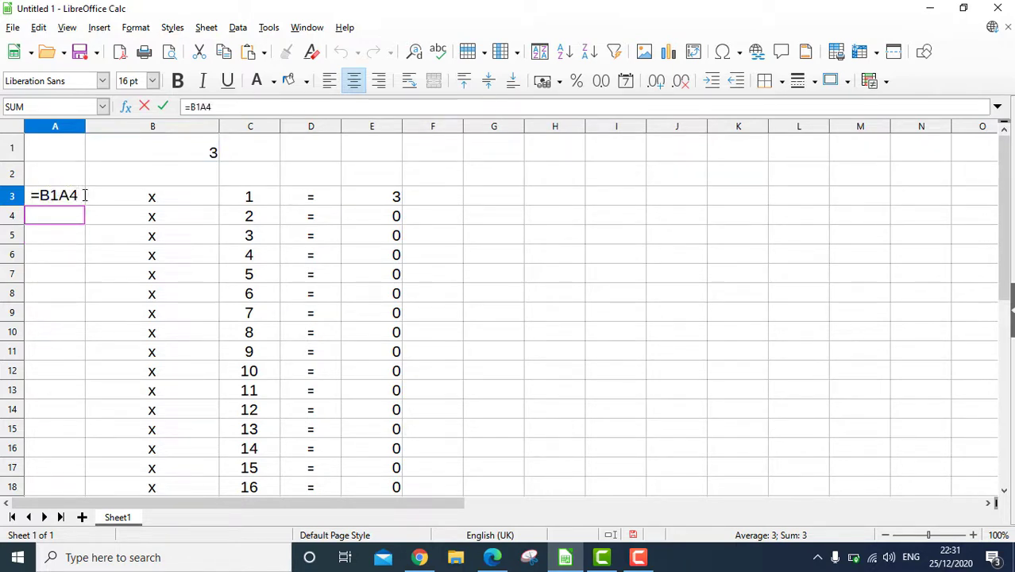
key(BackSpace)
key(BackSpace)
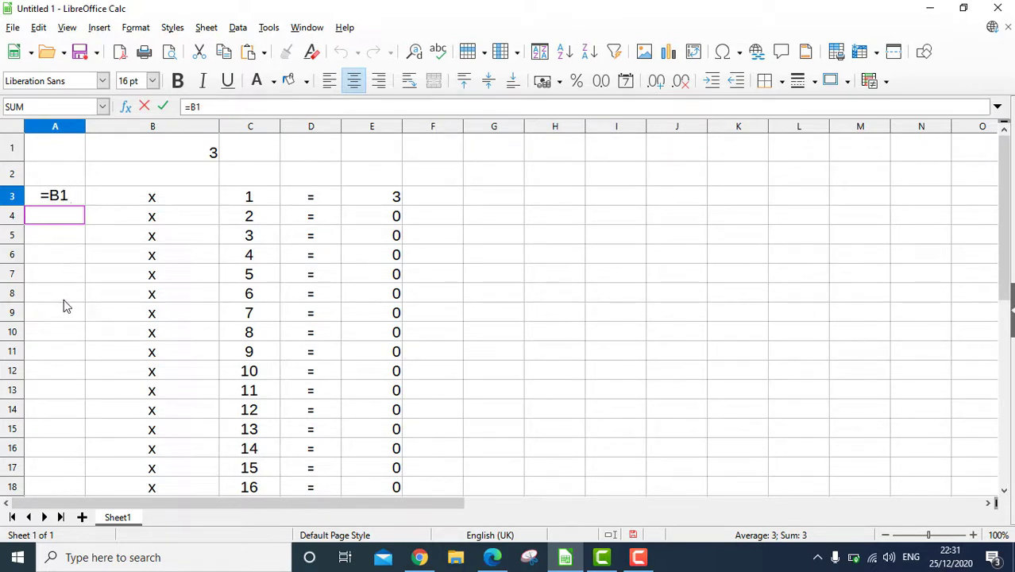
click(80, 233)
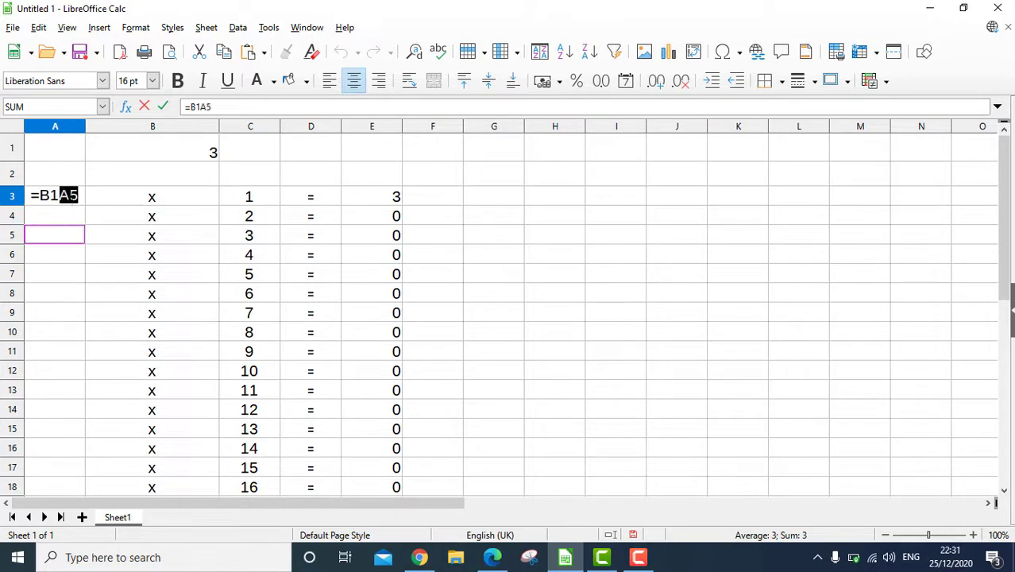
key(BackSpace)
key(BackSpace)
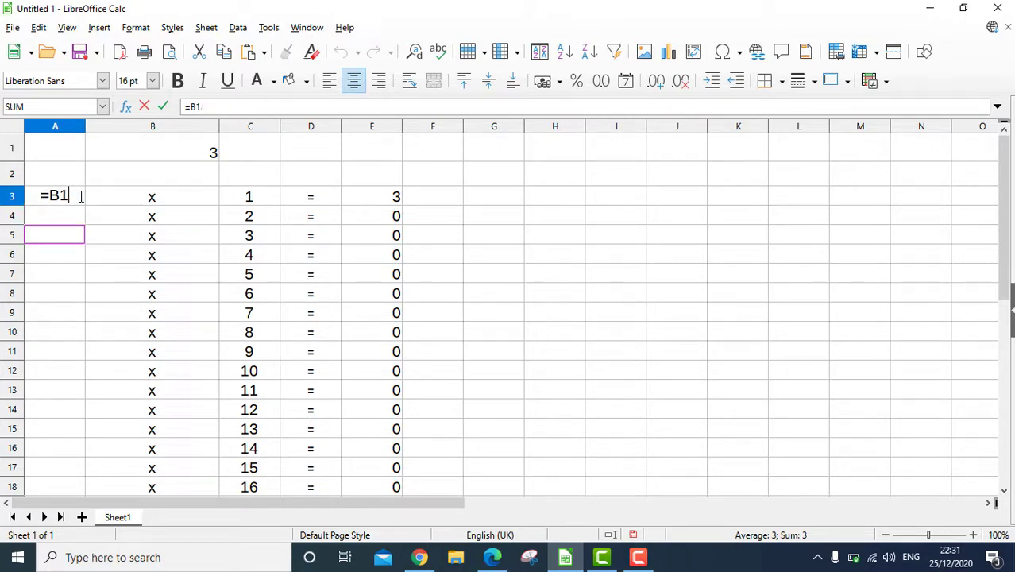
key(Return)
- Fill the B1 reference formula from cell A3 down to cell A14
click(81, 196)
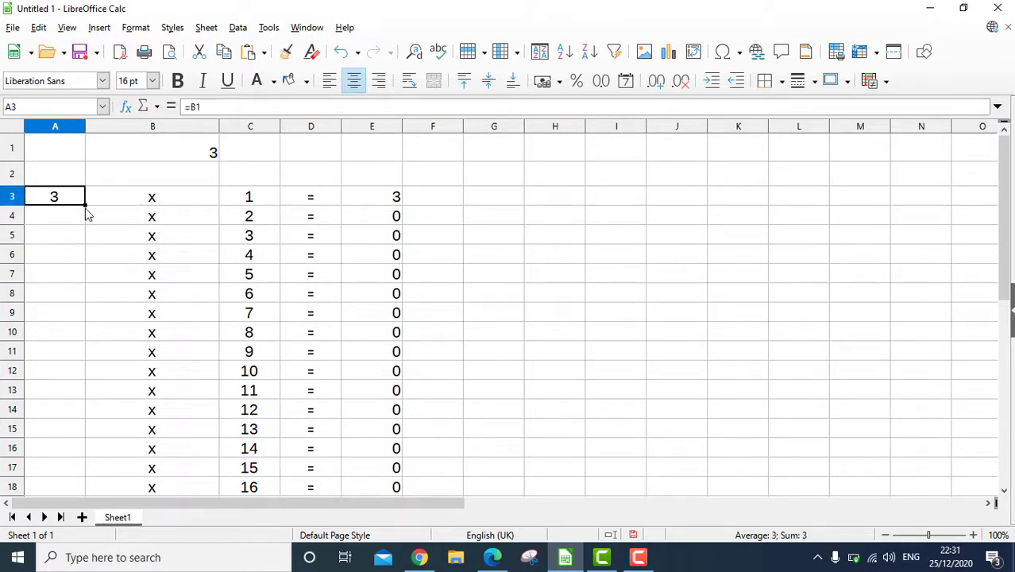
drag(85, 206, 75, 425)
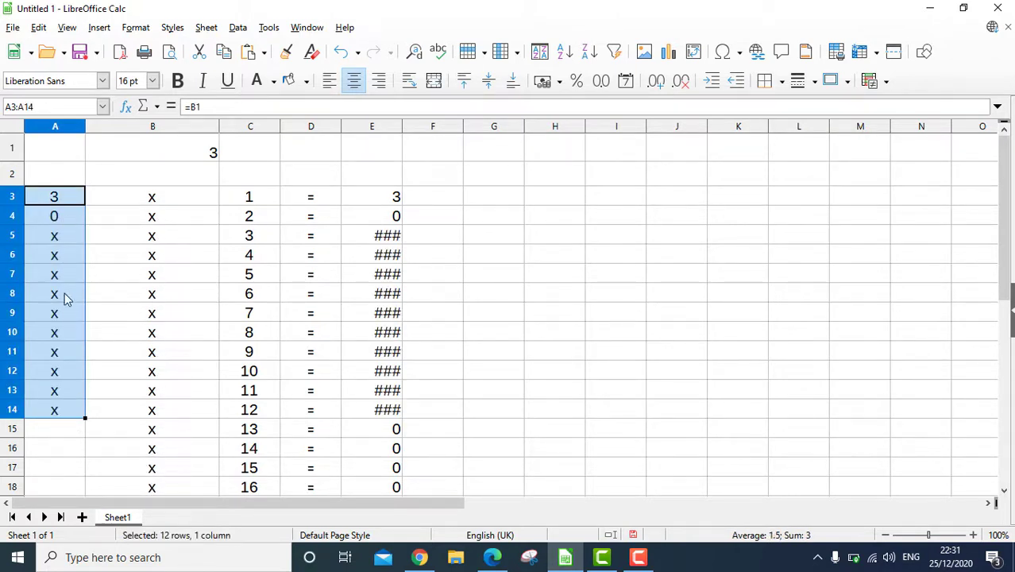
- Delete the incorrectly filled references in cells A4:A14
click(55, 236)
drag(67, 221, 75, 410)
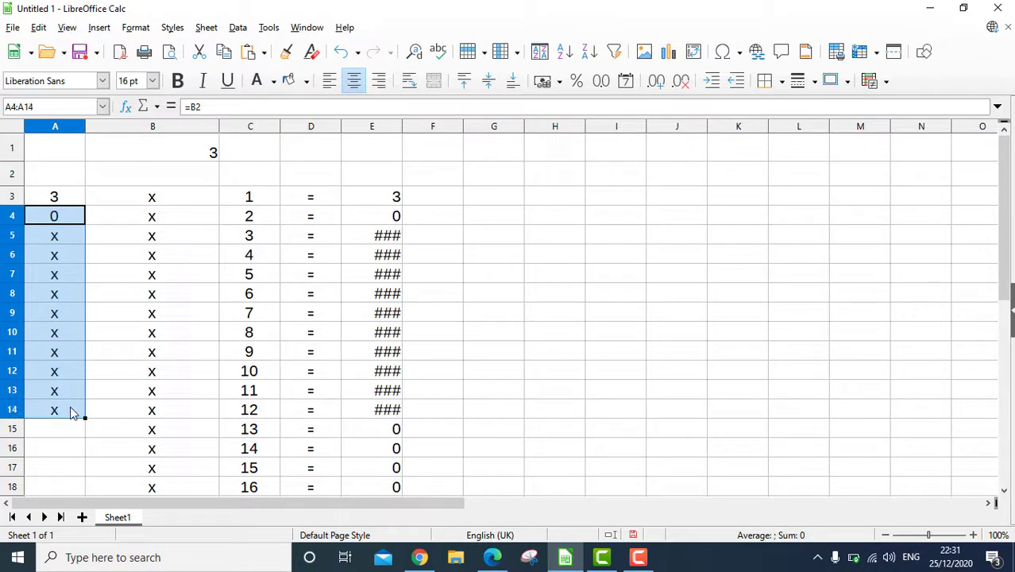
key(Delete)
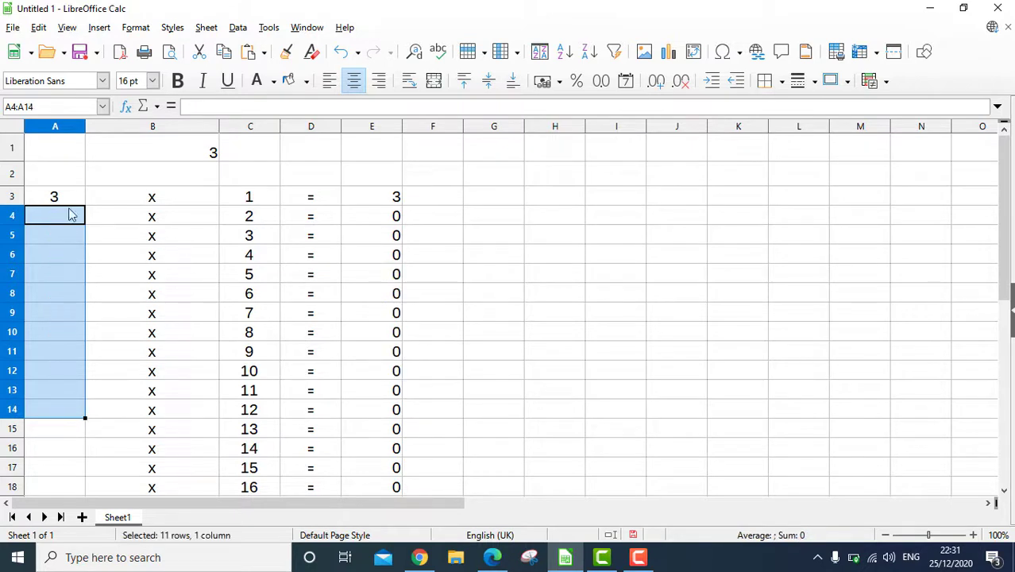
- Change the formula in cell A3 to =B$1 so the row reference stays fixed
click(68, 202)
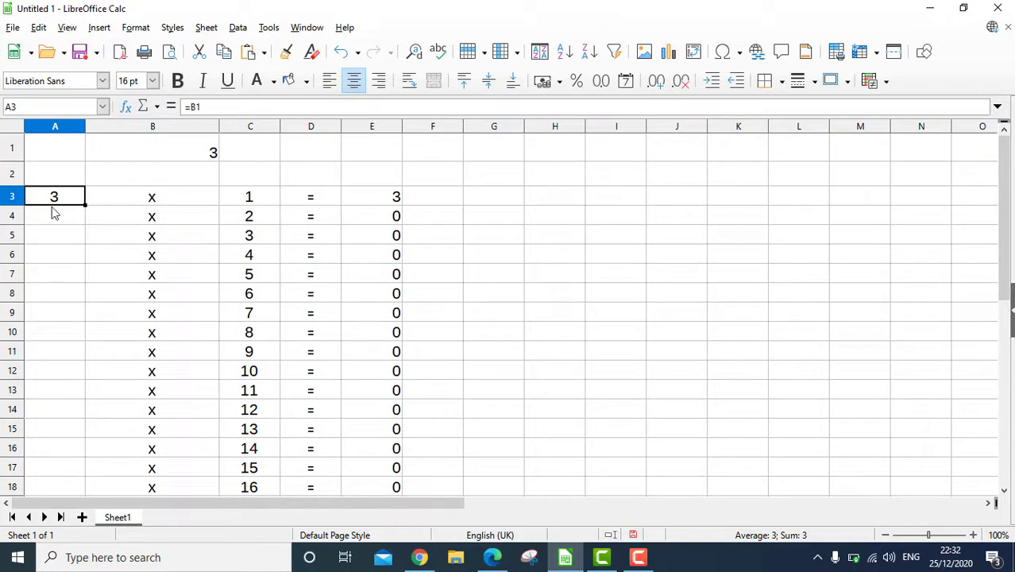
click(197, 106)
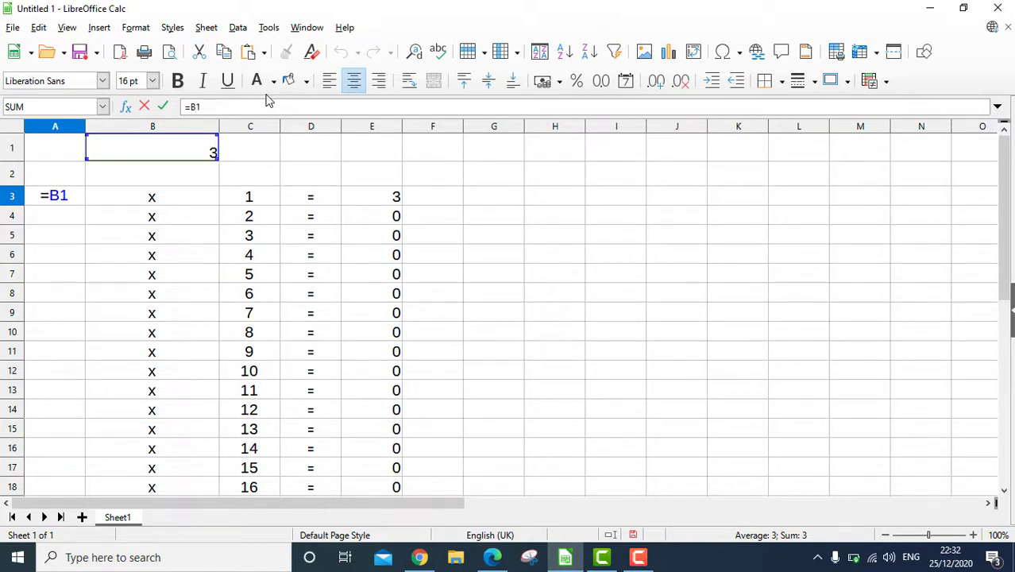
key(Left)
text($)
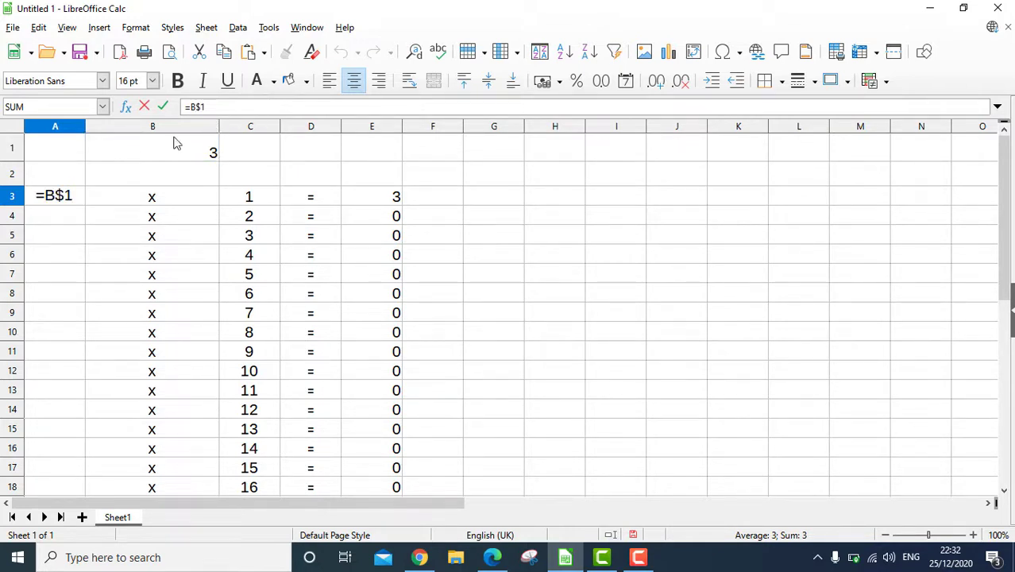
key(Return)
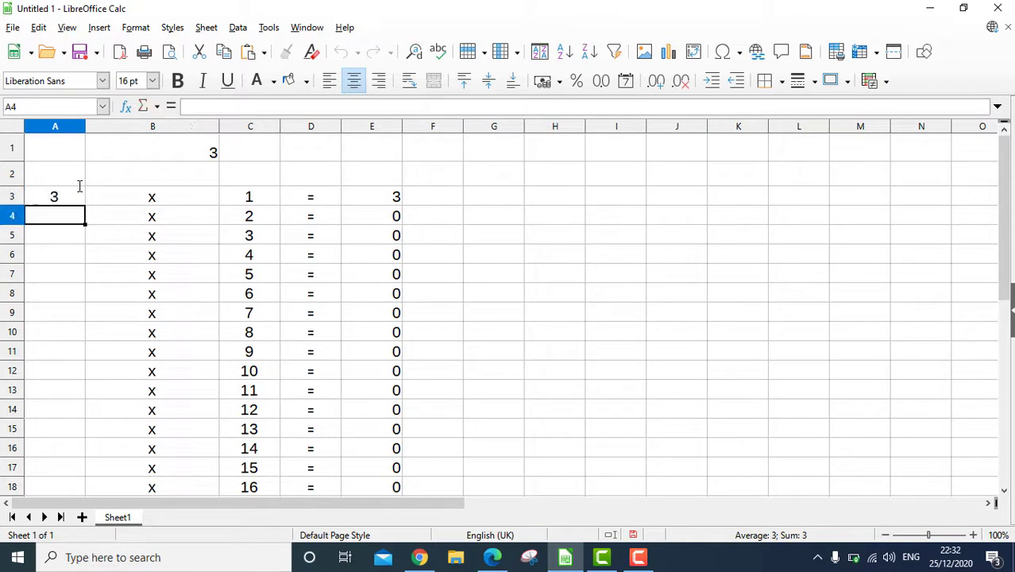
- Fill the =B$1 formula from cell A3 down to cell A18
click(73, 199)
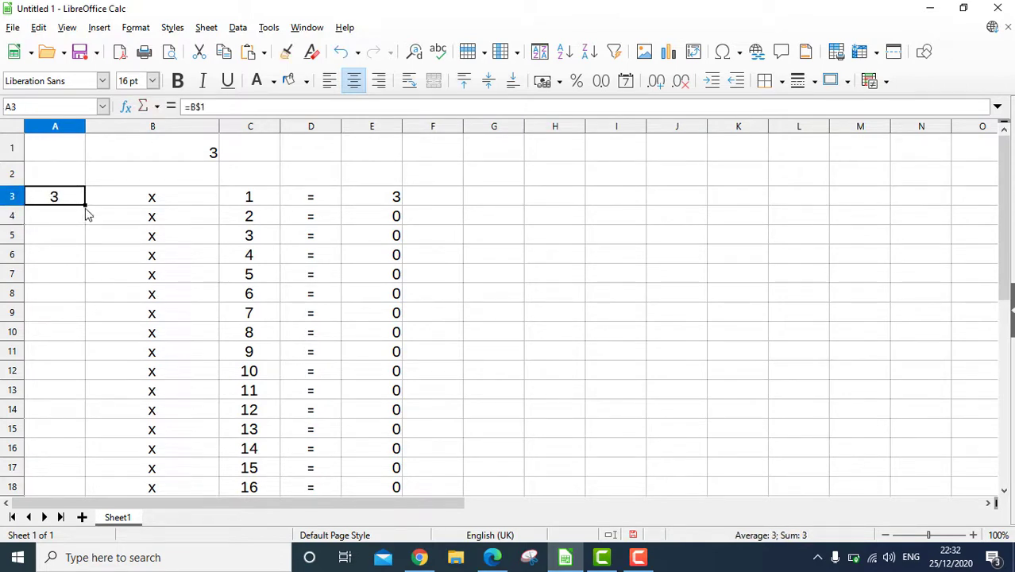
drag(85, 206, 82, 444)
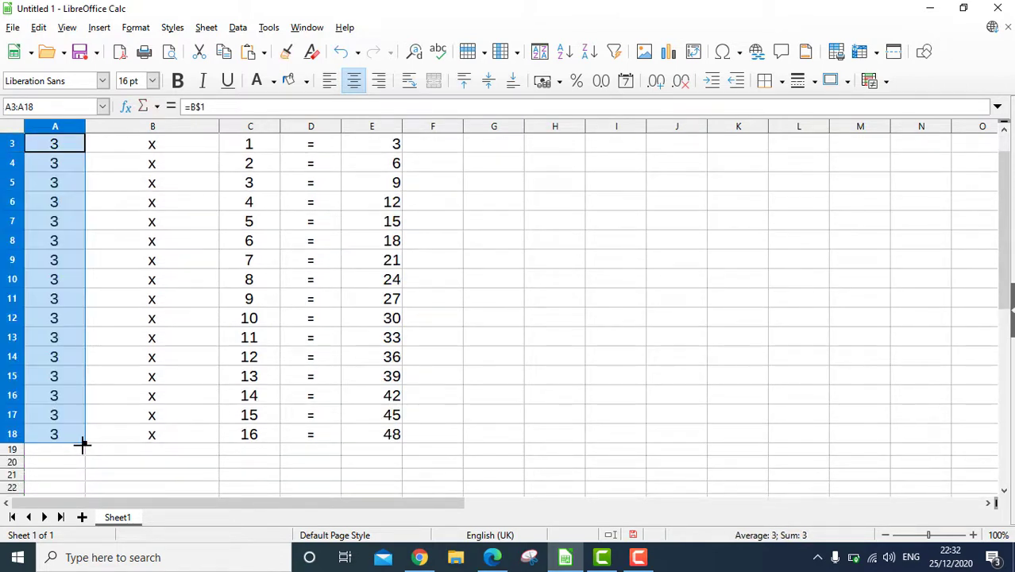
scroll(95, 367, up, 1)
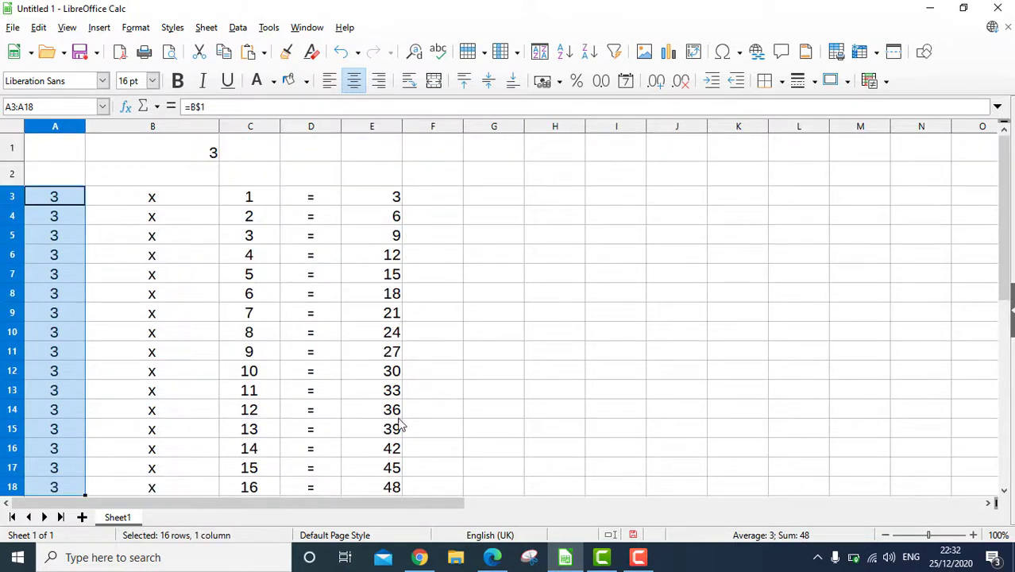
- Replace the table number in cell B1 with 4
click(213, 155)
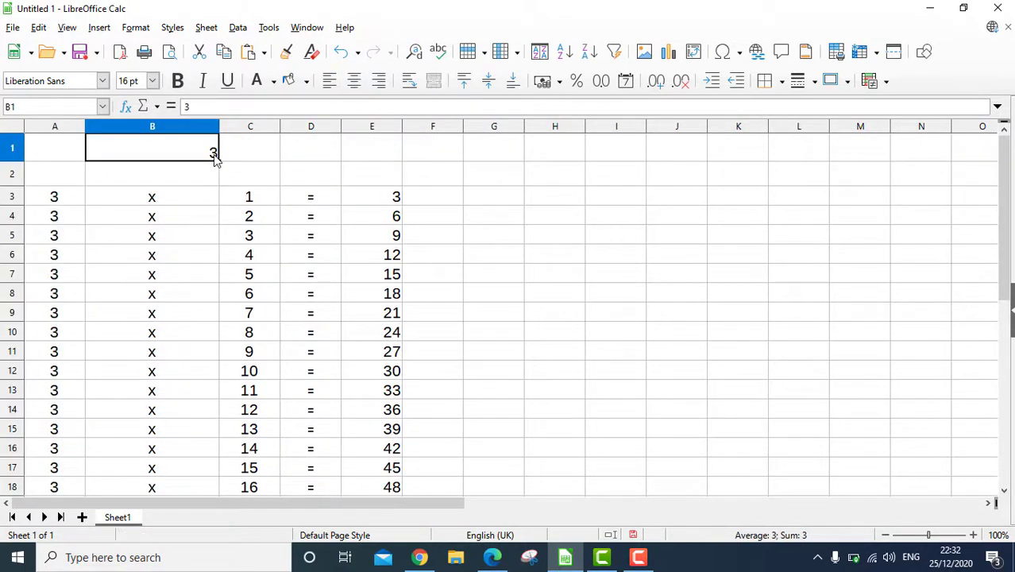
key(Delete)
text(4)
key(Return)
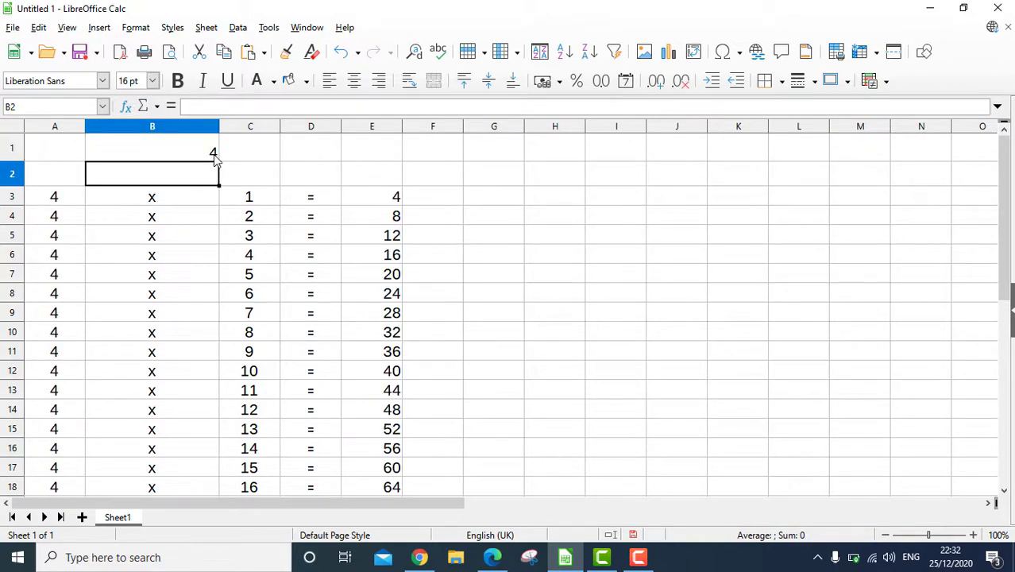
- Replace the table number in cell B1 with 6
click(211, 153)
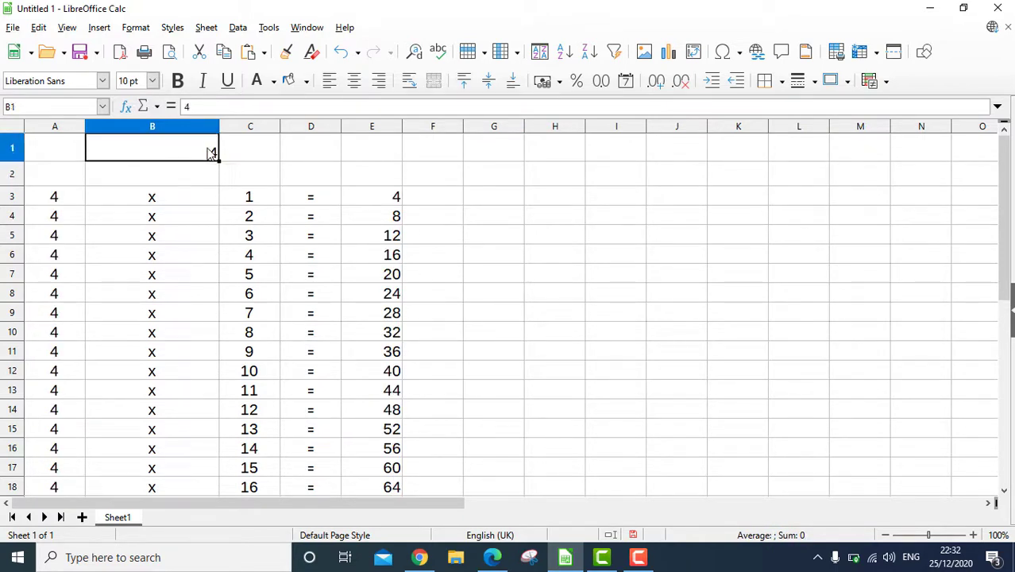
key(Delete)
text(6)
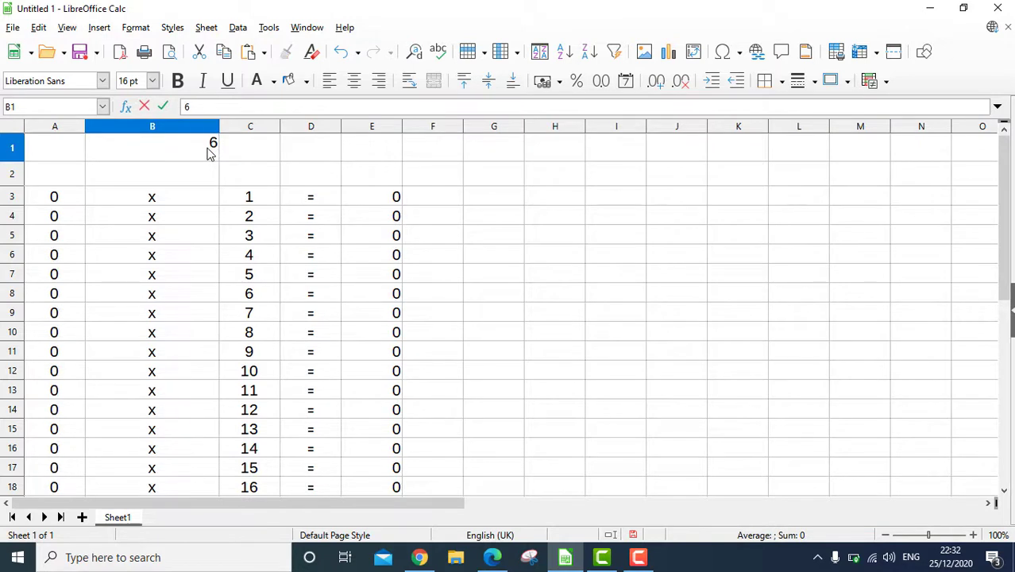
key(Return)
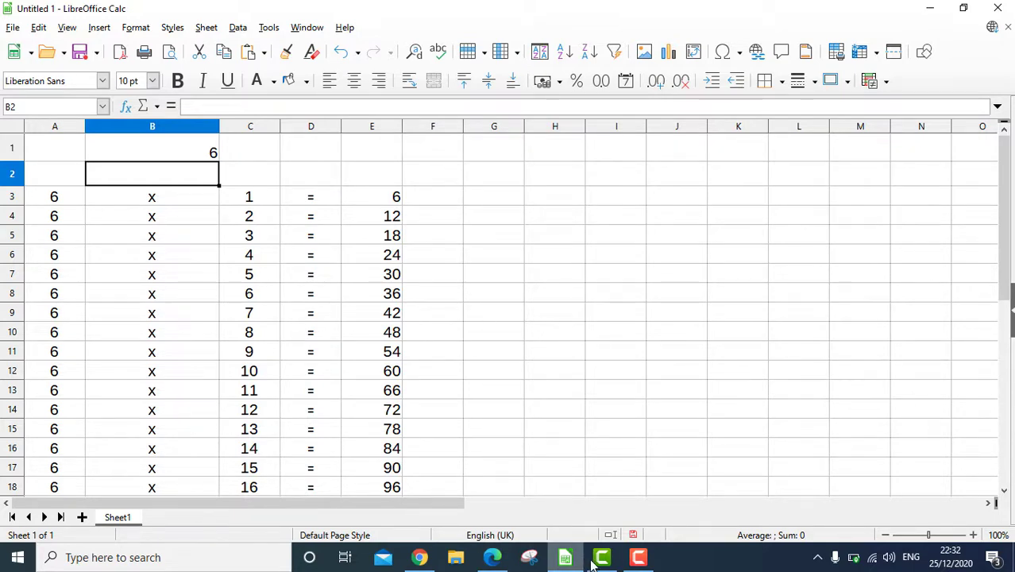
- Switch to the textbook PDF in Edge and review the pages from simple formulas to the formula and result exercise table on page 124
click(490, 551)
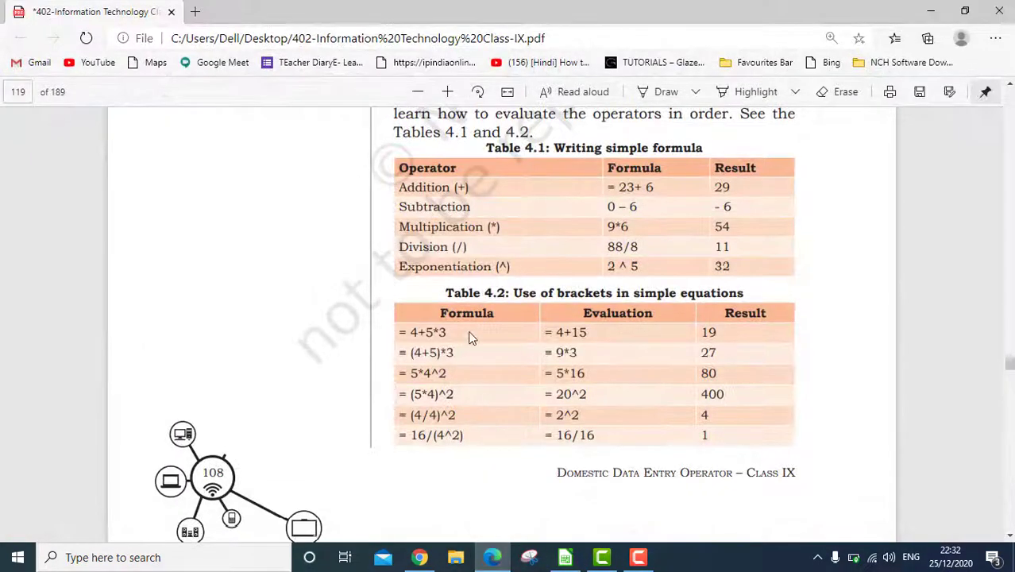
scroll(463, 385, down, 15)
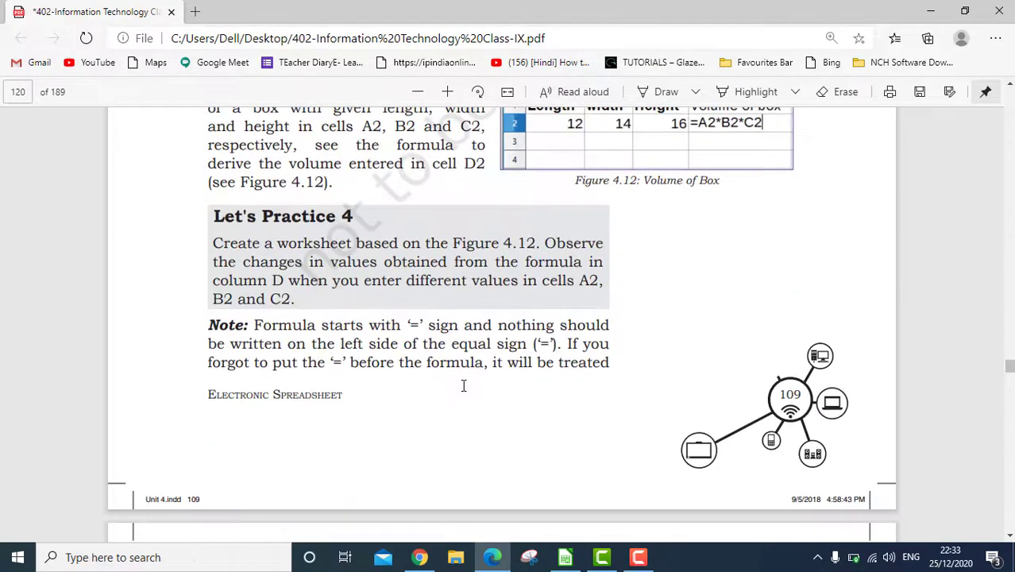
scroll(464, 386, down, 3)
scroll(463, 386, down, 5)
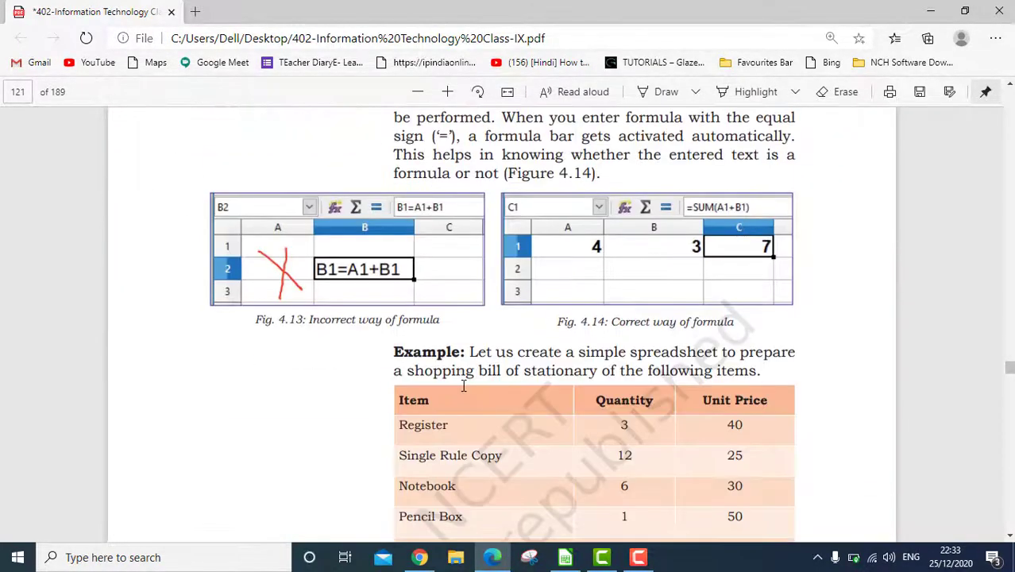
scroll(464, 386, down, 12)
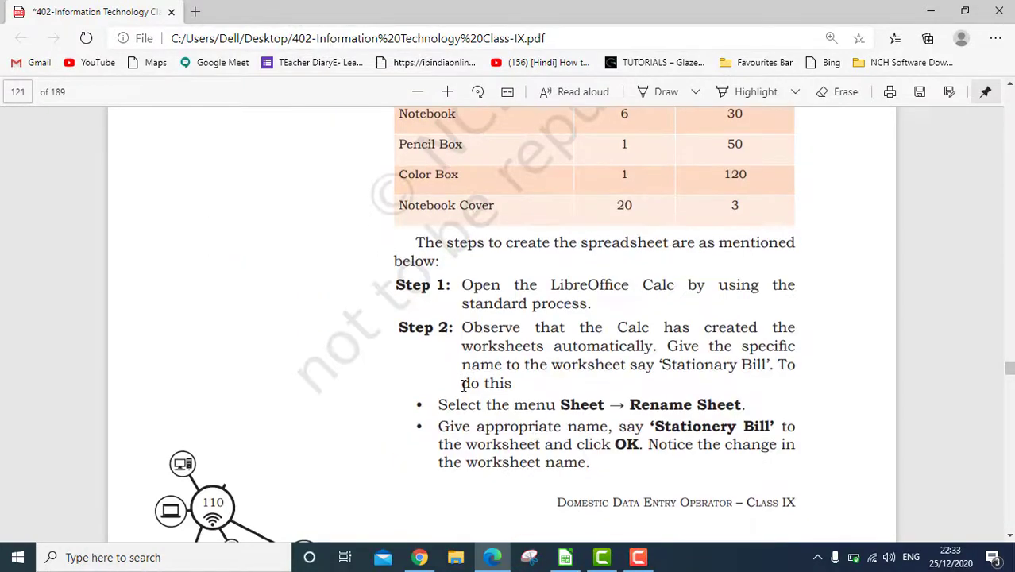
scroll(463, 386, down, 4)
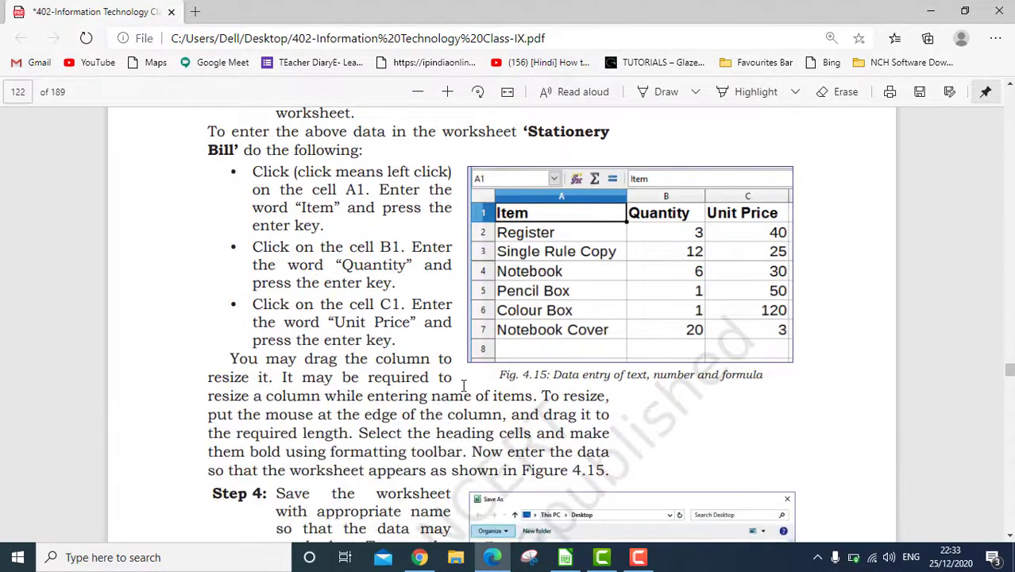
scroll(464, 386, down, 4)
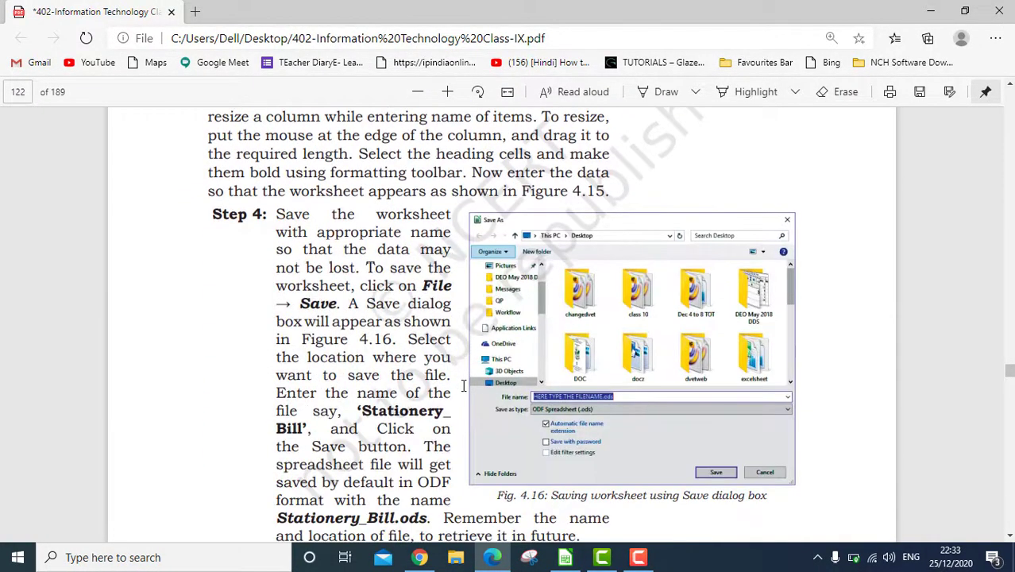
scroll(464, 386, down, 12)
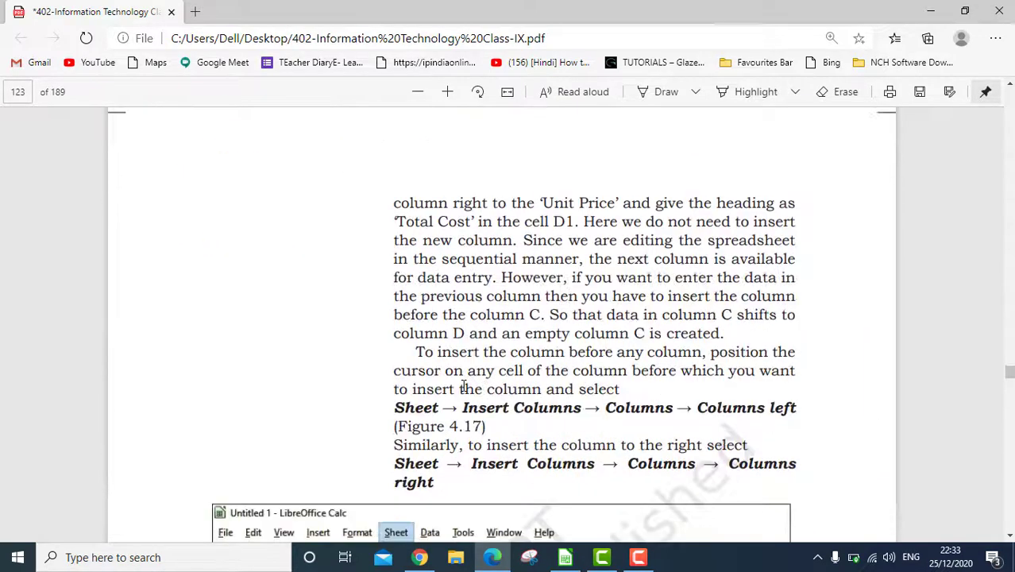
scroll(464, 386, down, 7)
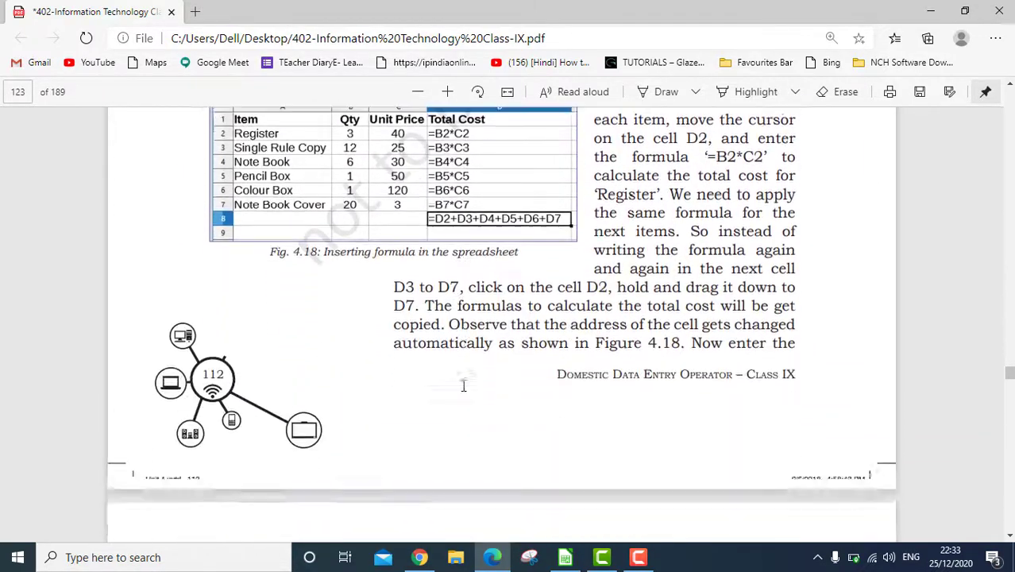
scroll(464, 386, down, 5)
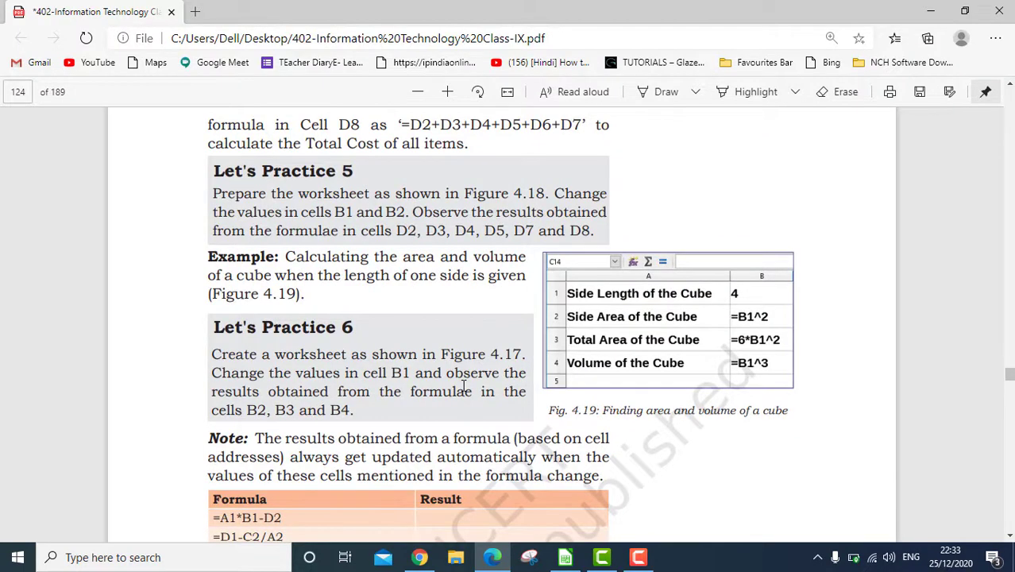
scroll(463, 386, down, 4)
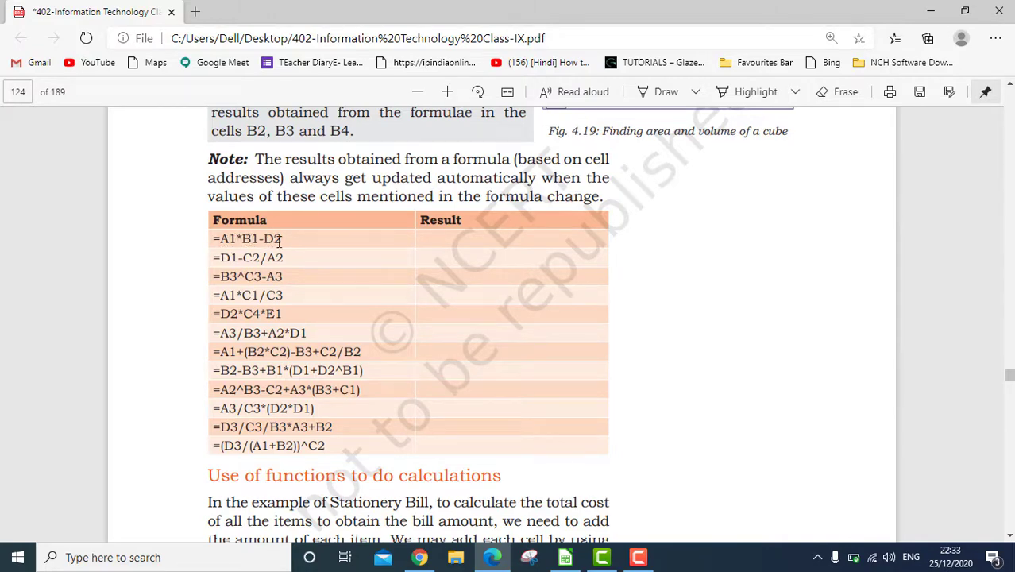
scroll(277, 240, down, 1)
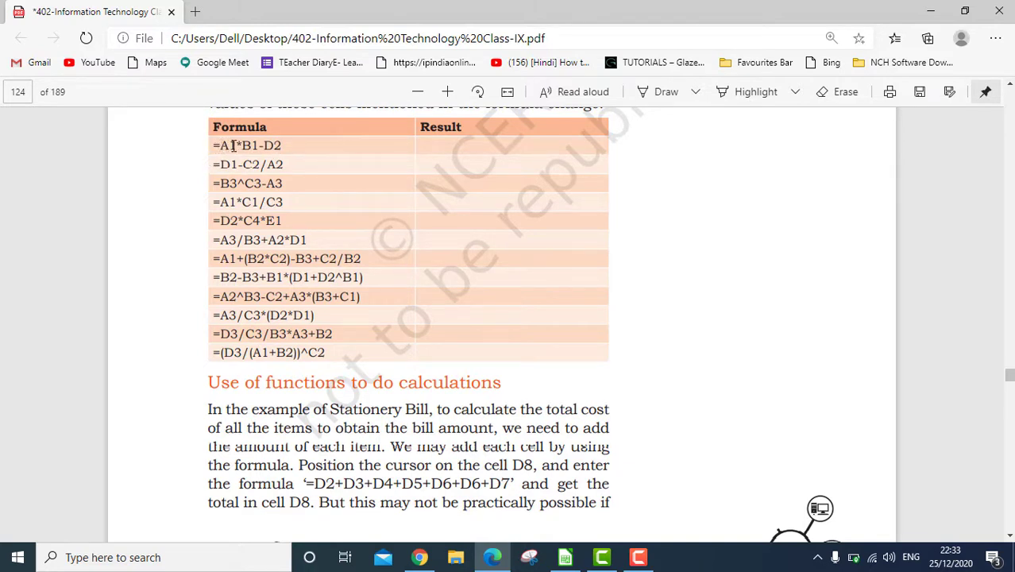
- Switch back to LibreOffice Calc and examine the address of cell G6 and the formula in cell E3
click(565, 557)
click(431, 198)
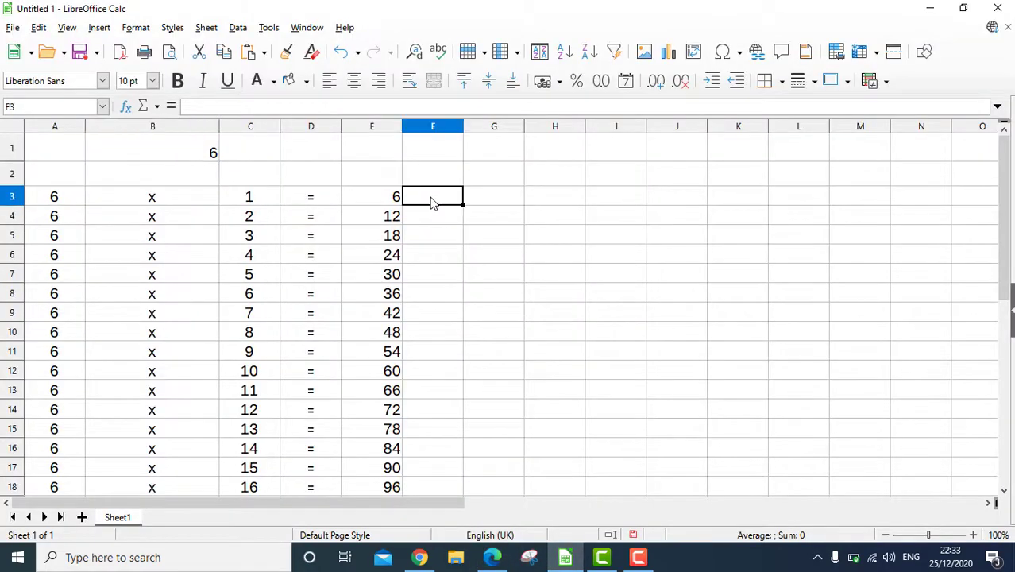
click(507, 251)
drag(32, 105, 4, 111)
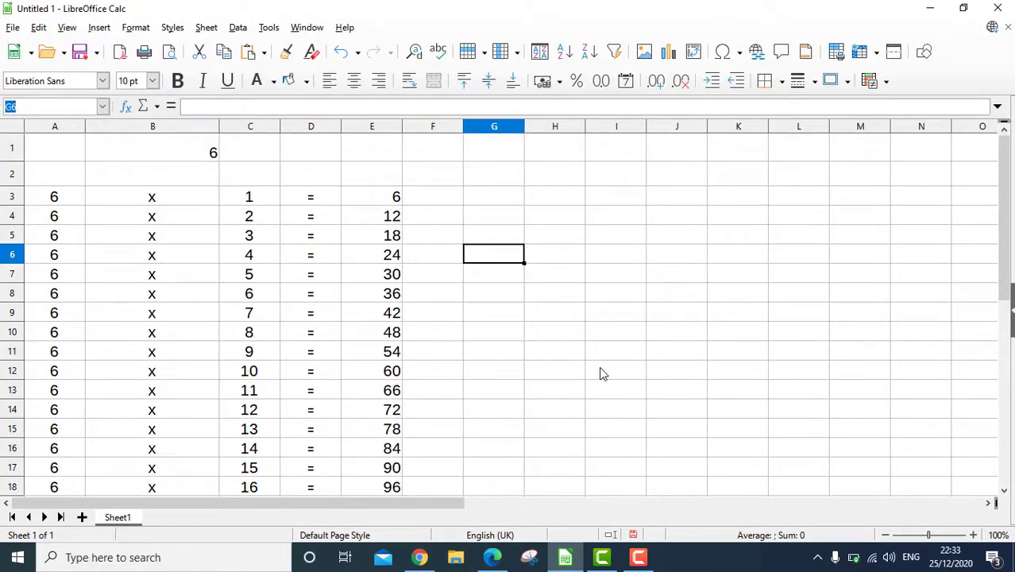
click(477, 304)
click(488, 240)
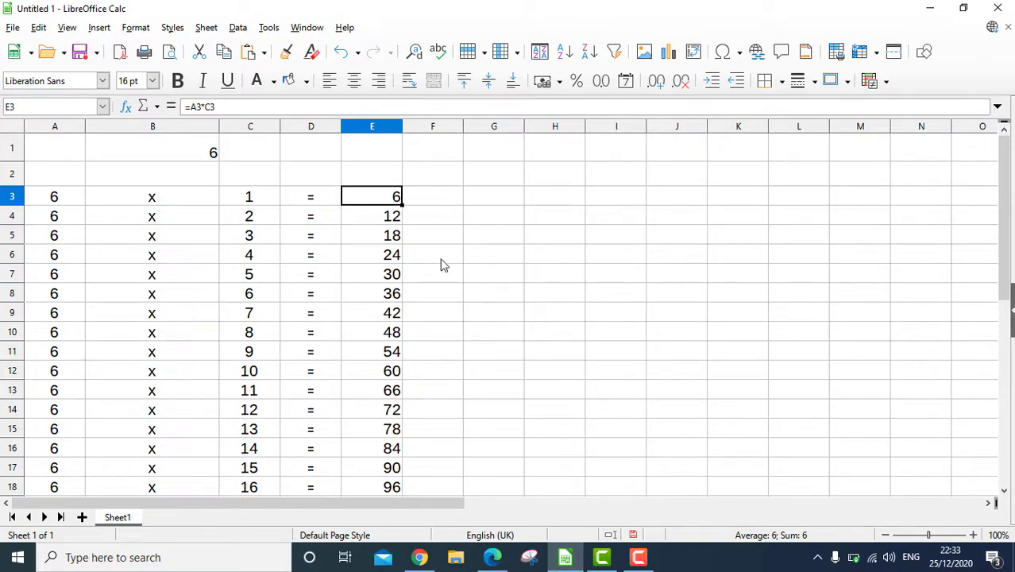
- Return to the textbook PDF in Edge and read the section on using functions, including Table 4.4 of basic Calc functions
click(493, 557)
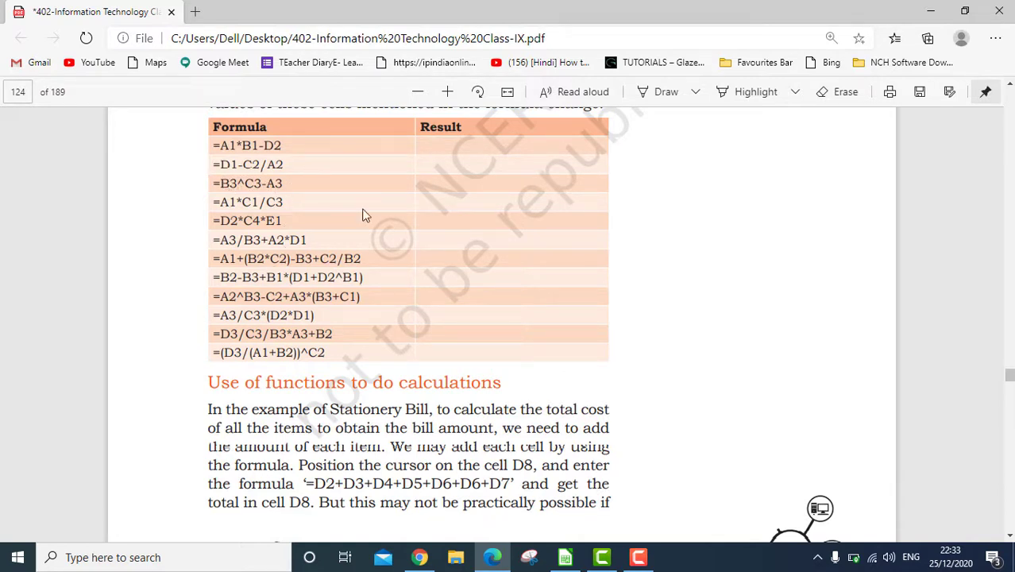
scroll(321, 357, down, 2)
scroll(252, 284, up, 2)
scroll(313, 316, down, 2)
scroll(314, 319, down, 2)
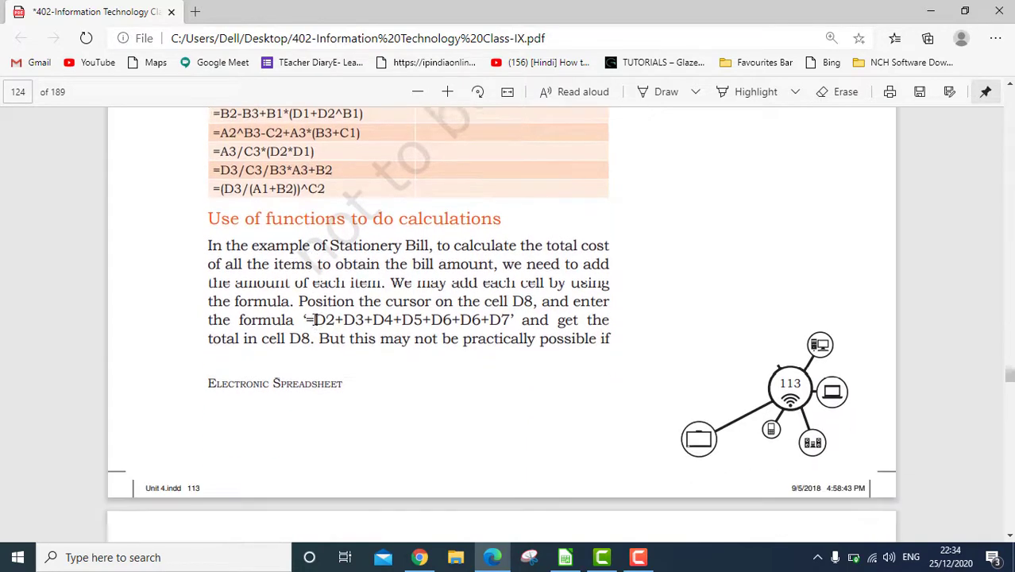
scroll(316, 315, down, 9)
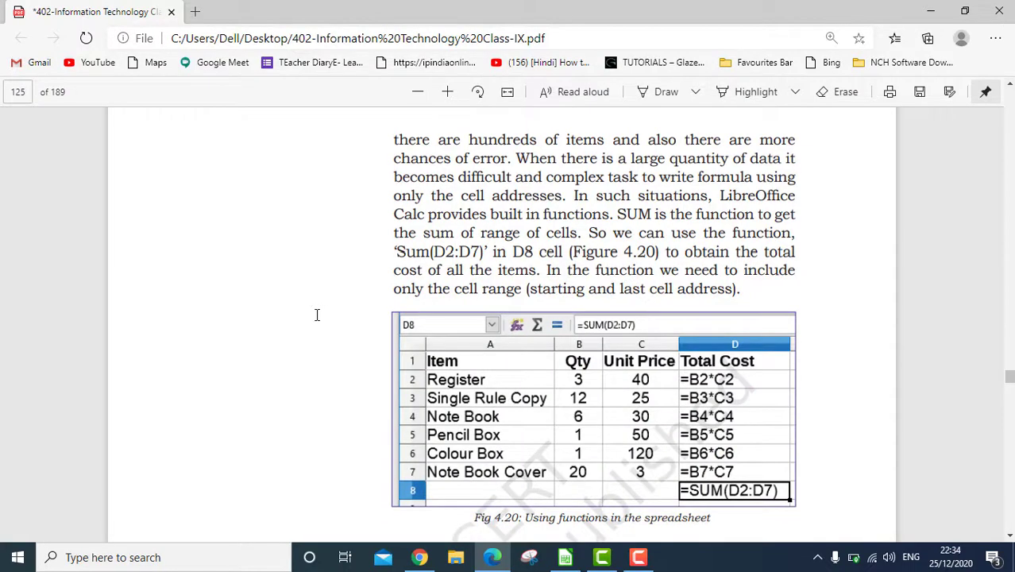
scroll(316, 315, down, 8)
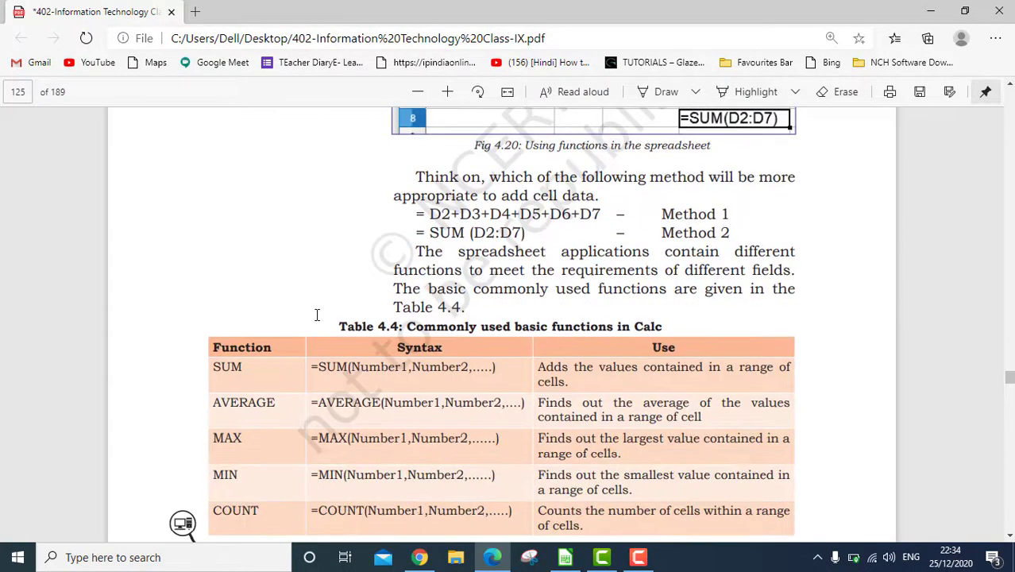
scroll(316, 315, down, 4)
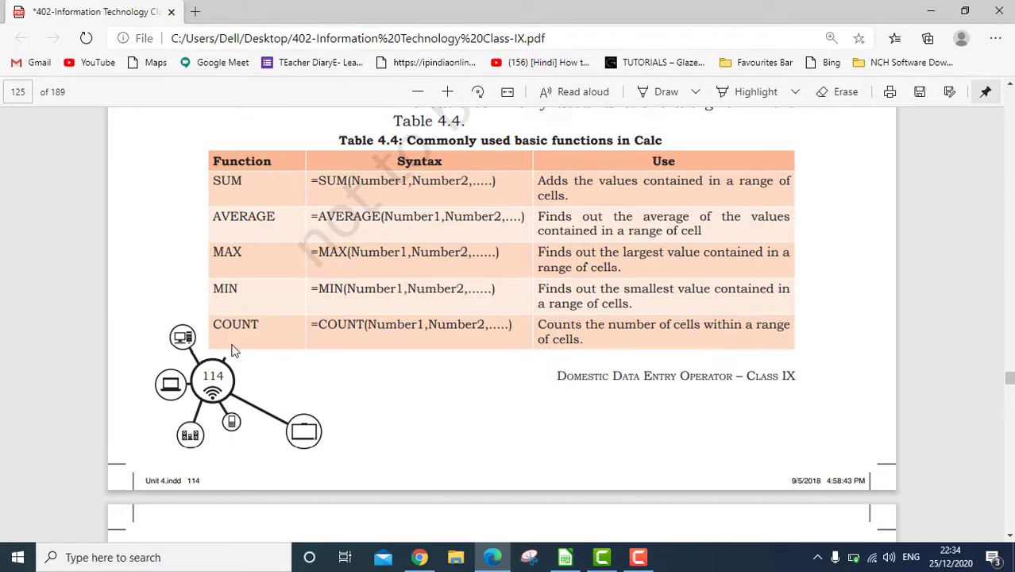
scroll(342, 322, up, 4)
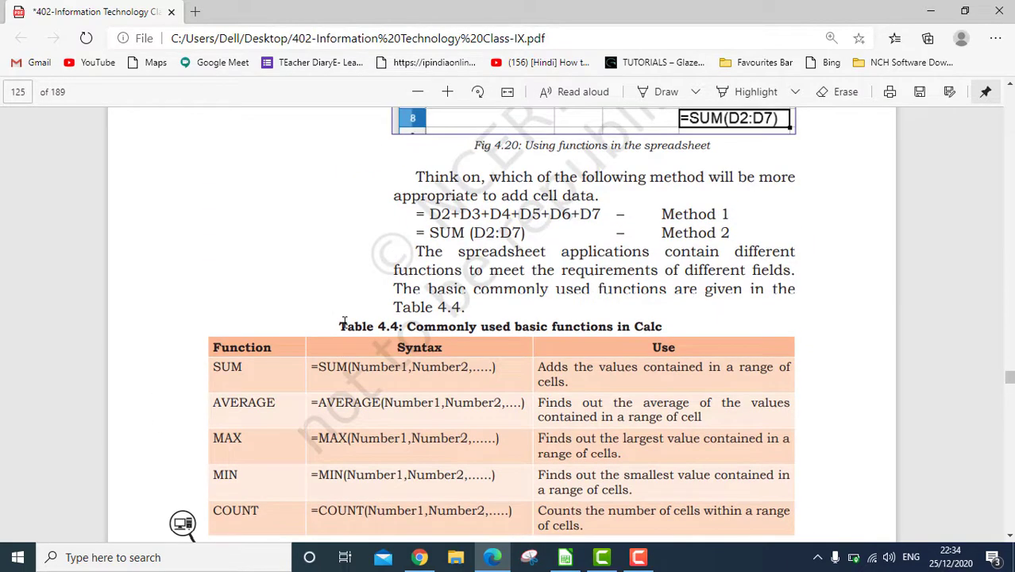
scroll(343, 321, up, 2)
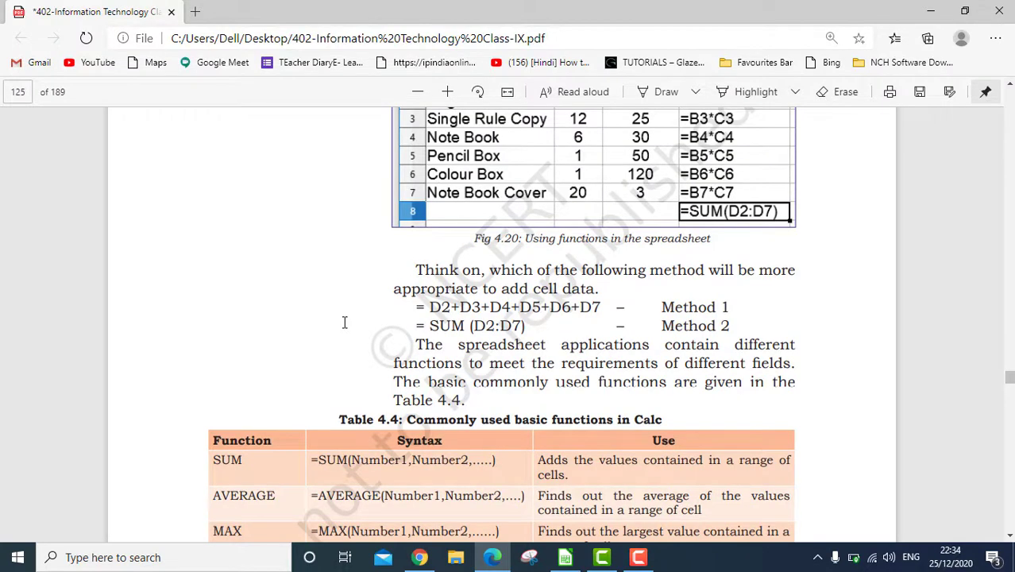
- Switch back to LibreOffice Calc and clear the multiplication table contents in cells A1:F18
scroll(444, 405, up, 10)
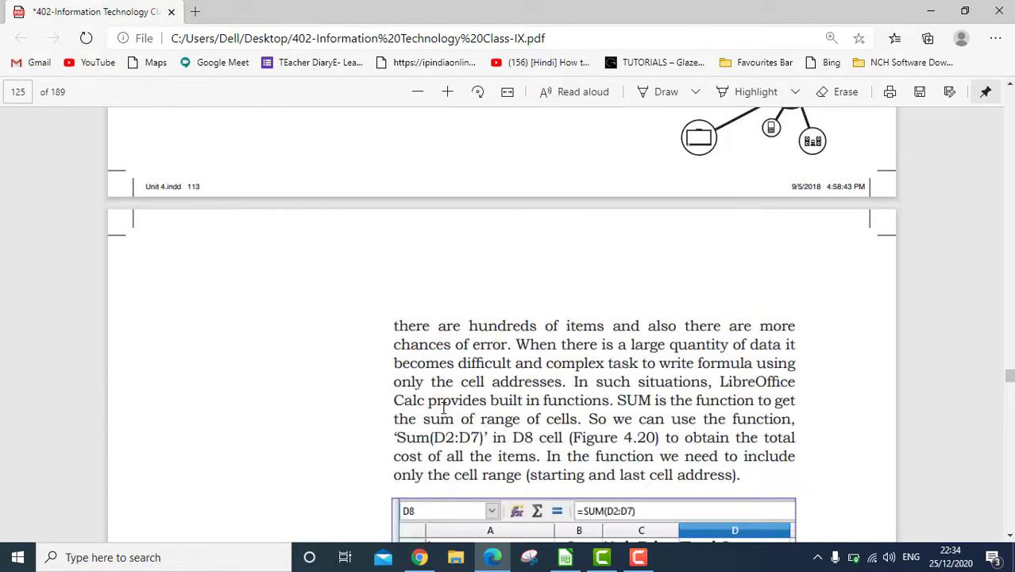
click(565, 557)
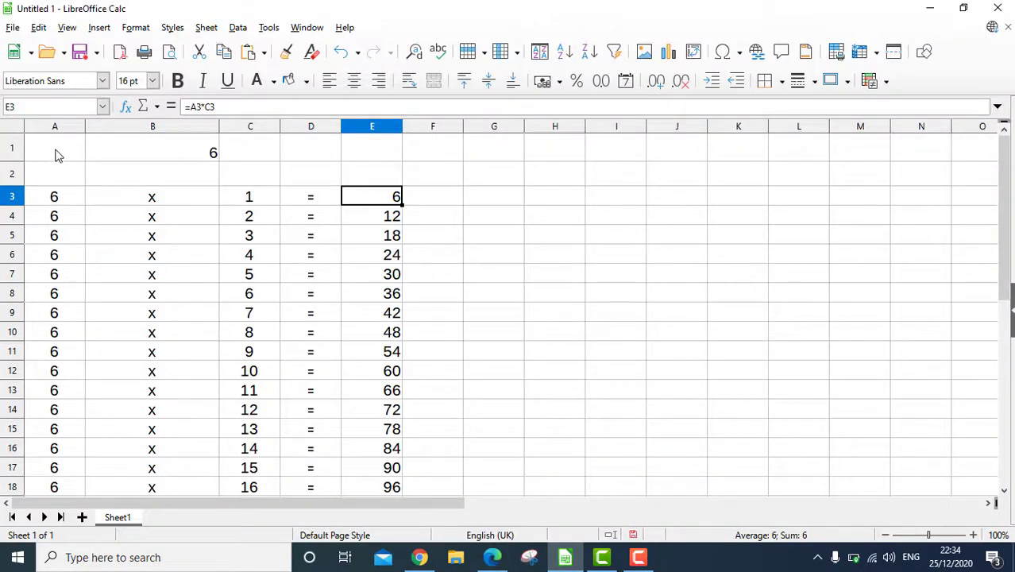
drag(56, 152, 405, 405)
key(Delete)
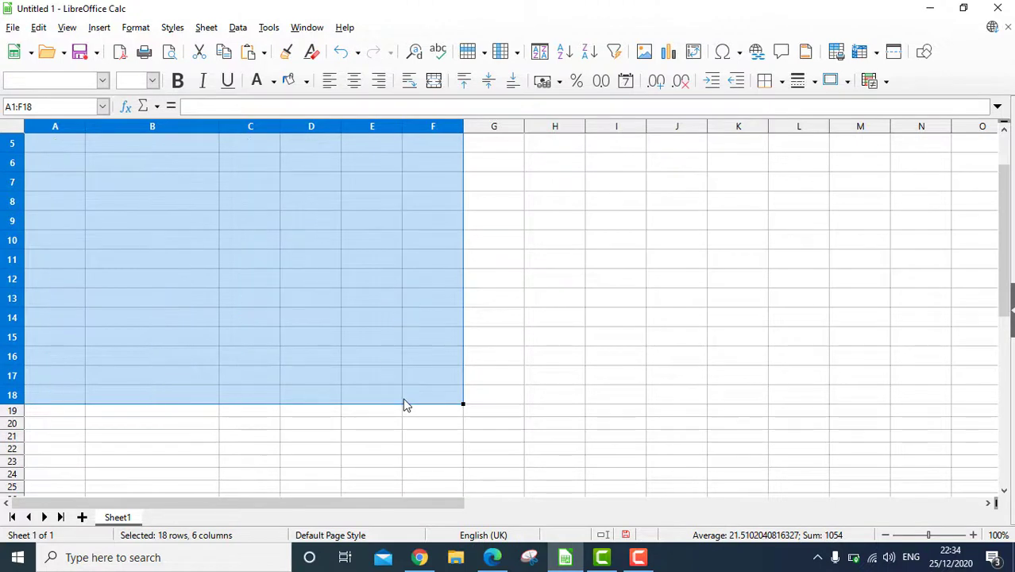
scroll(404, 405, up, 2)
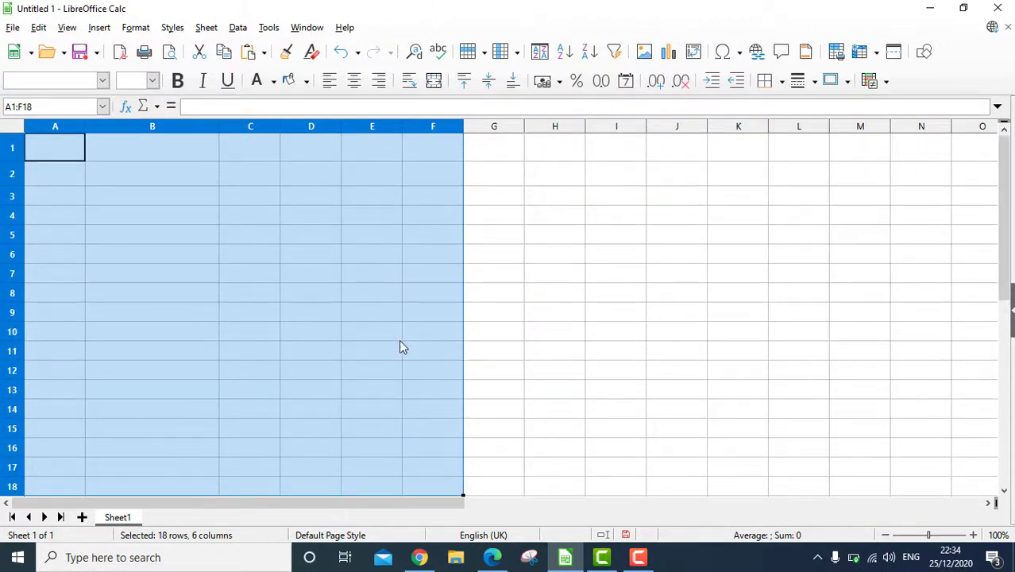
click(491, 237)
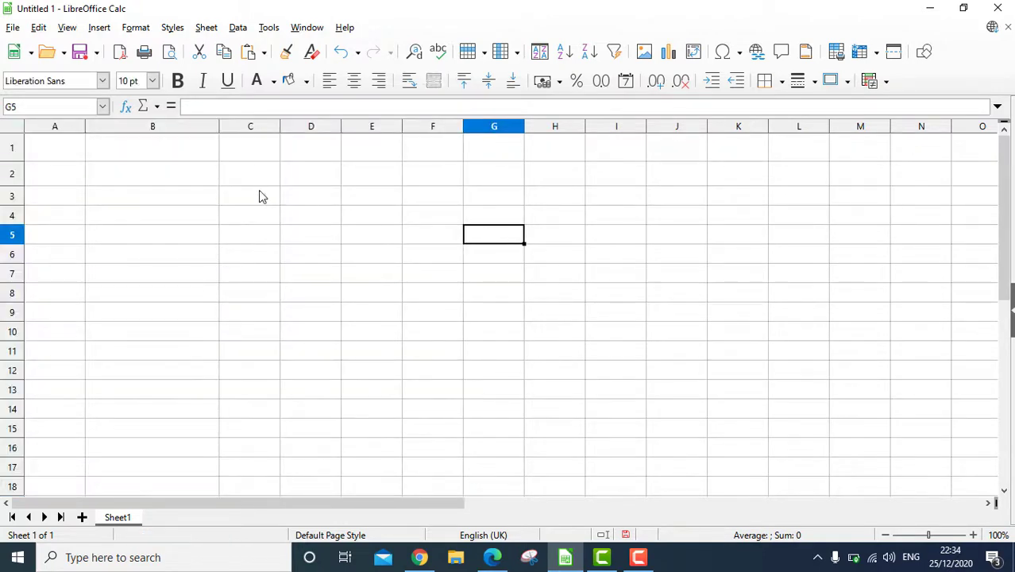
- Select the entire sheet to show the full cell area, and clear the selection
click(12, 129)
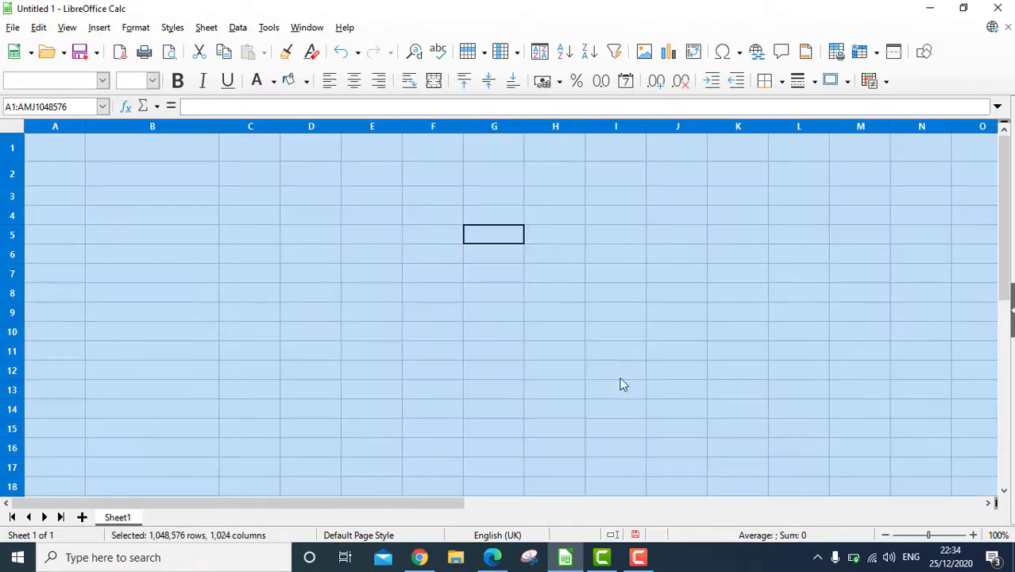
scroll(718, 377, down, 13)
scroll(717, 377, up, 13)
click(368, 353)
- Demonstrate range selection with the vertical range C1:C12 and the horizontal range B3:L3
drag(250, 148, 250, 378)
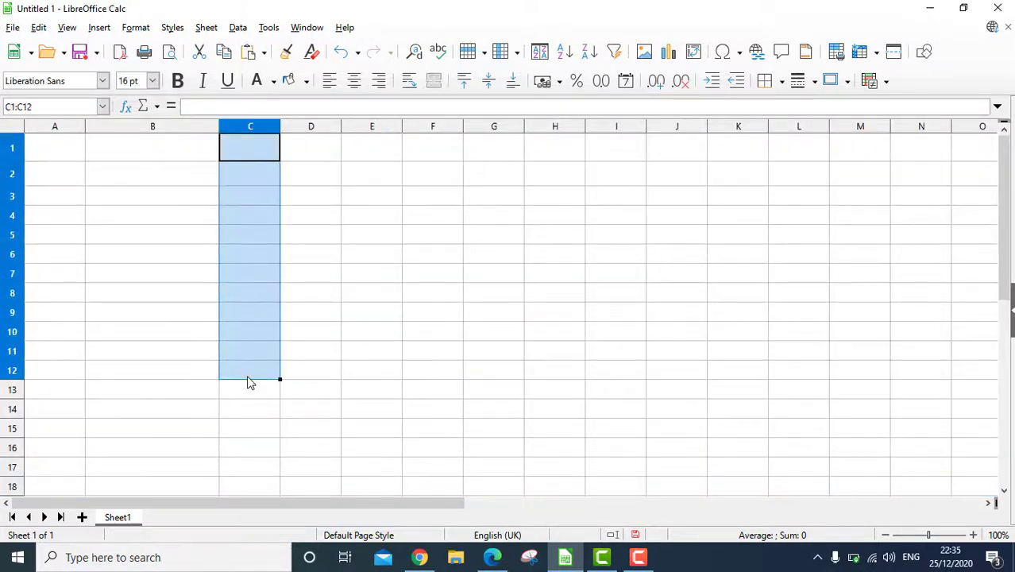
click(166, 311)
drag(136, 201, 792, 202)
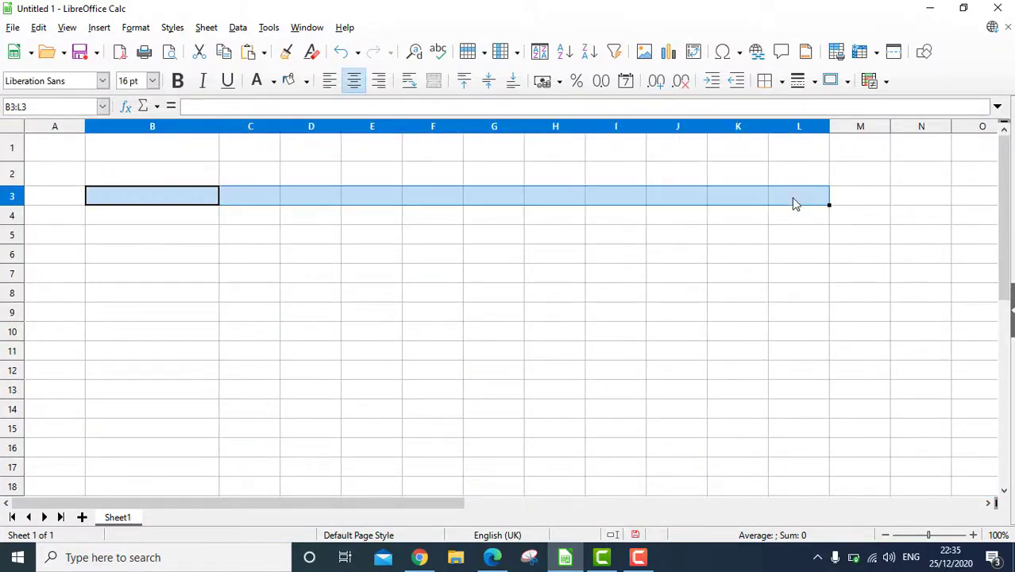
click(617, 328)
- Select all cells of the sheet again and deselect them by choosing cell B2
click(12, 129)
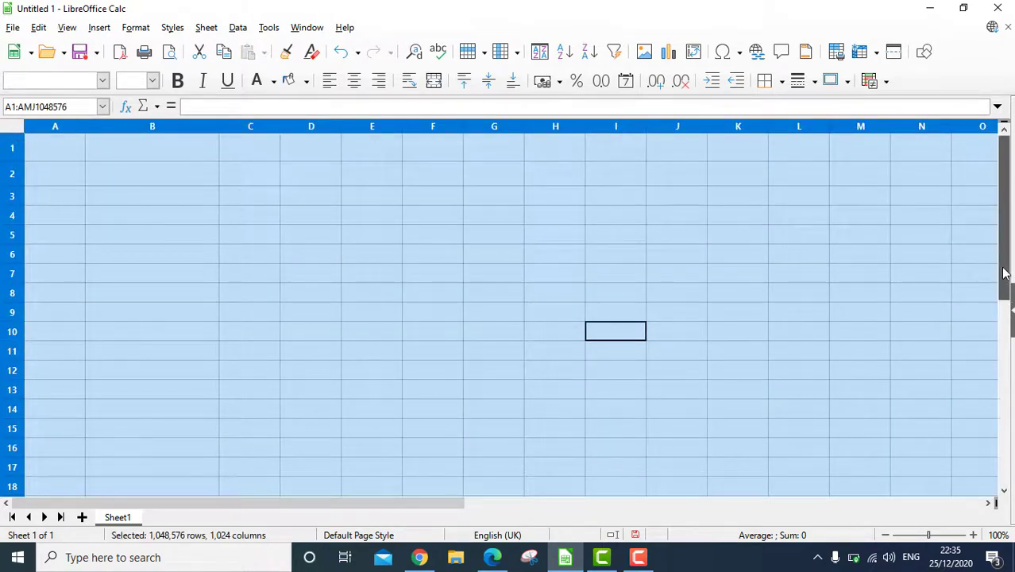
drag(1002, 286, 980, 175)
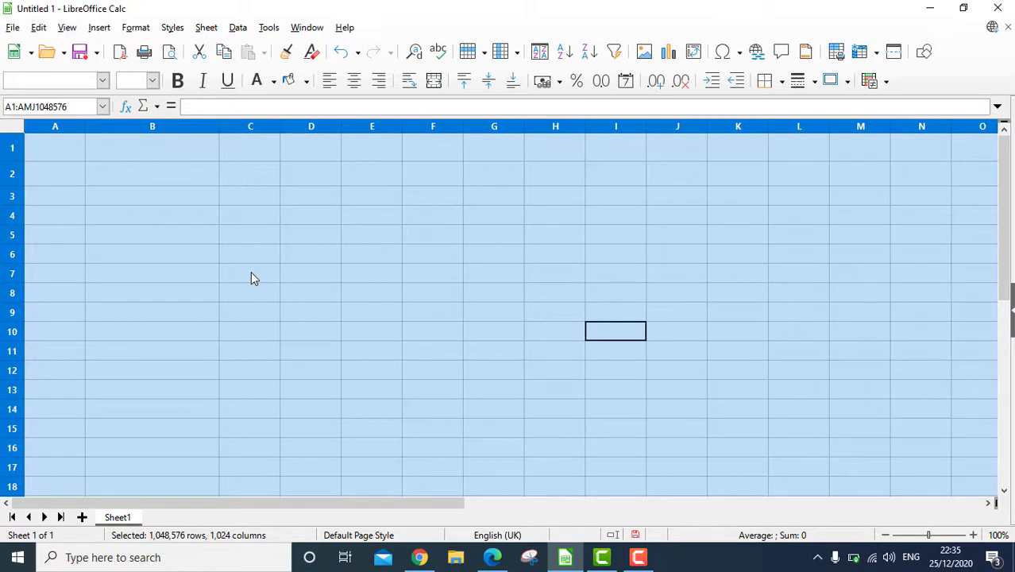
click(99, 178)
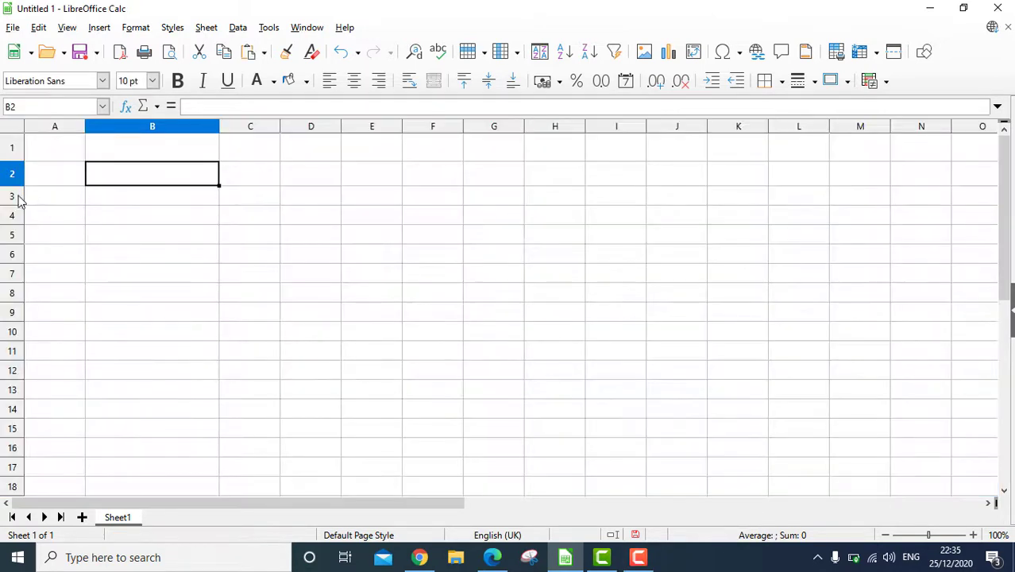
- Manually increase the heights of rows 3 and 4 and widen column C to about twice its width
drag(14, 205, 12, 279)
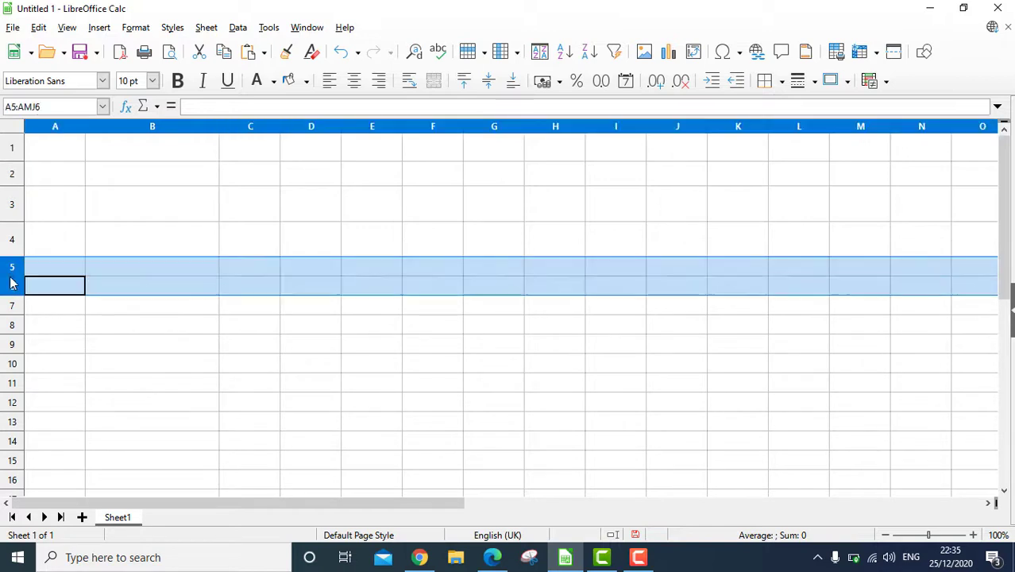
click(50, 321)
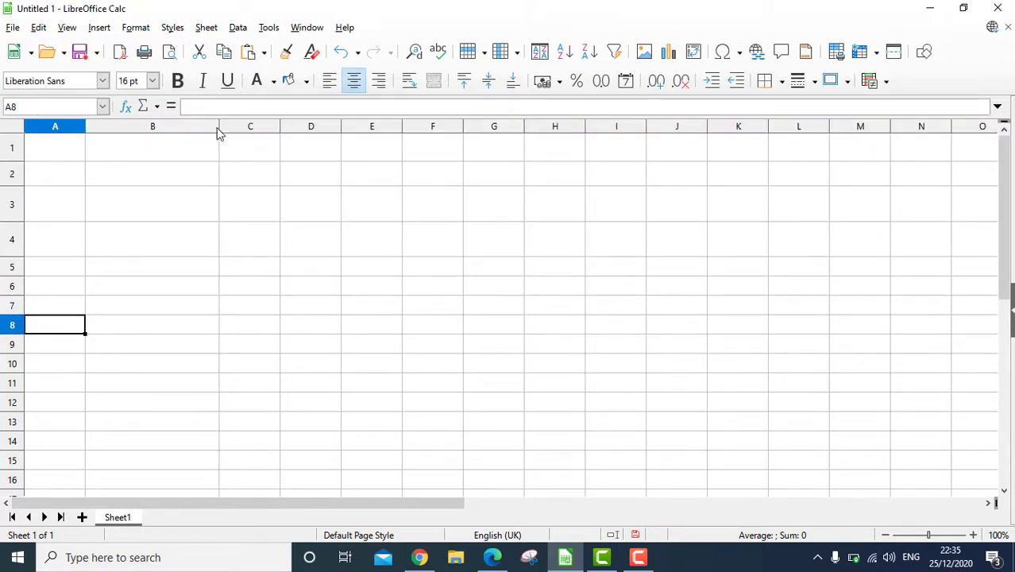
drag(280, 129, 343, 131)
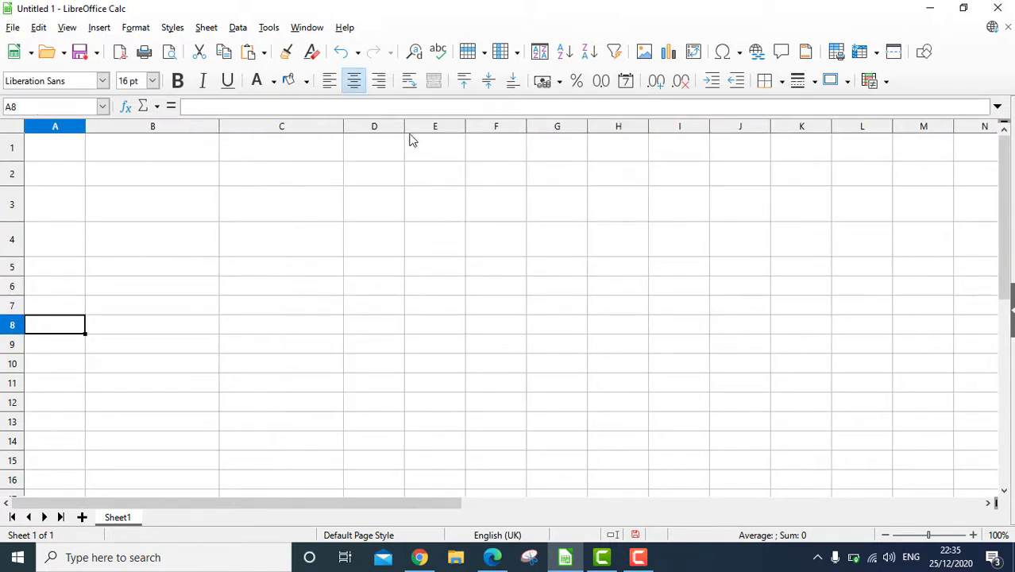
click(433, 241)
- Select all of column A and set the height of every row to 2 cm
drag(45, 151, 49, 295)
click(61, 130)
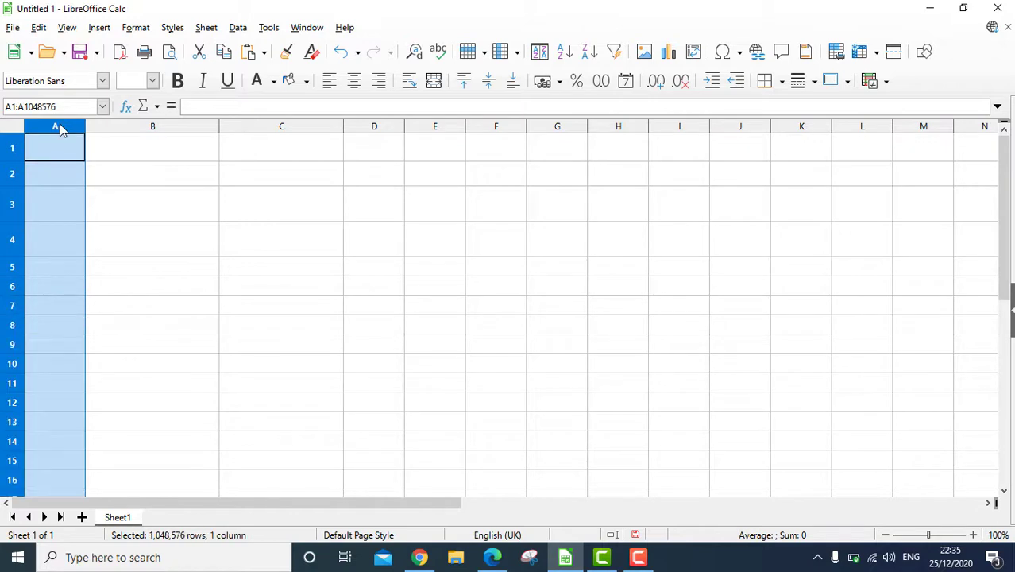
click(484, 52)
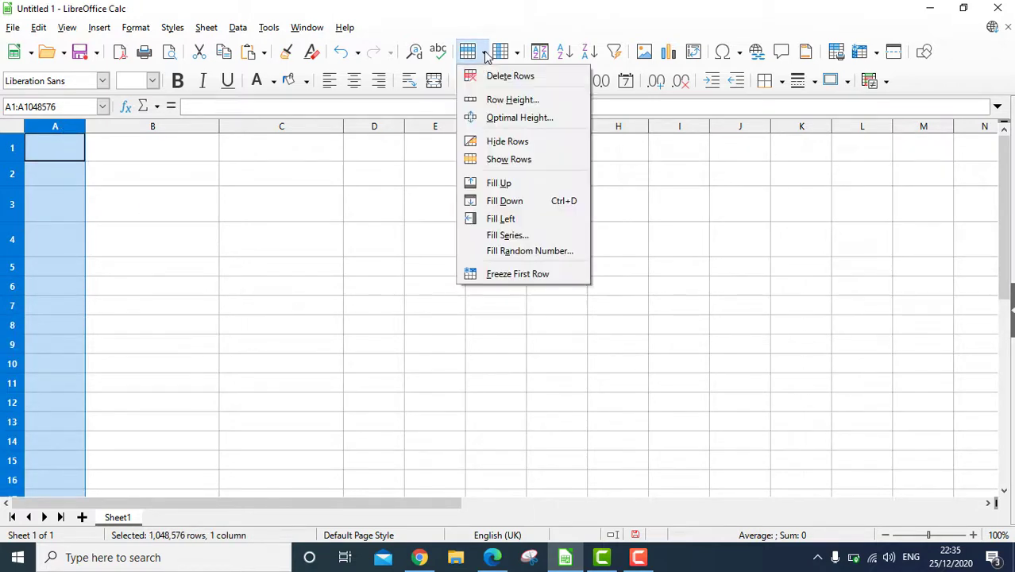
click(500, 101)
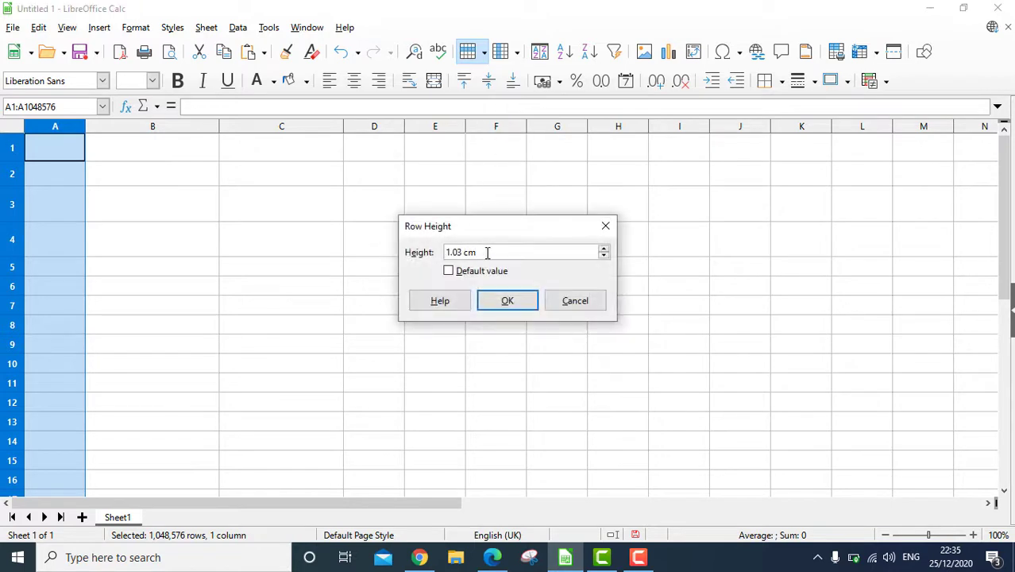
drag(486, 252, 409, 258)
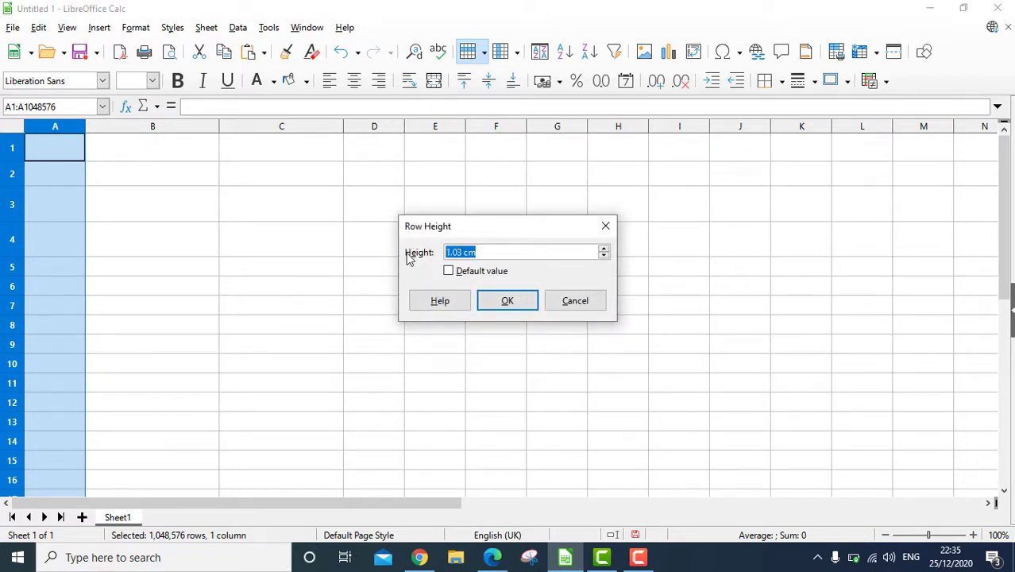
text(2)
click(524, 304)
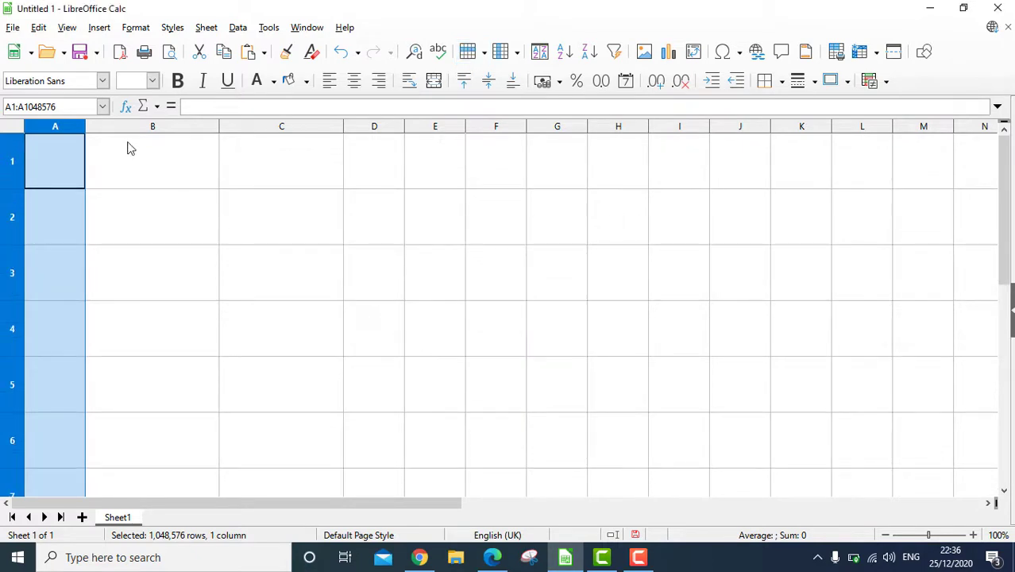
scroll(127, 256, down, 15)
scroll(131, 251, up, 15)
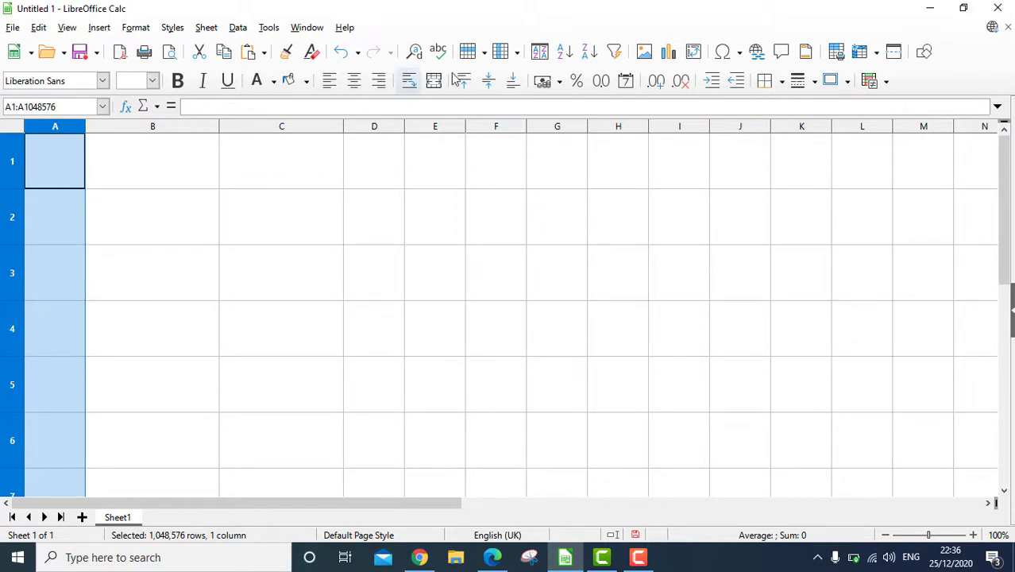
- Set the height of all rows to 1 cm and deselect column A
click(485, 53)
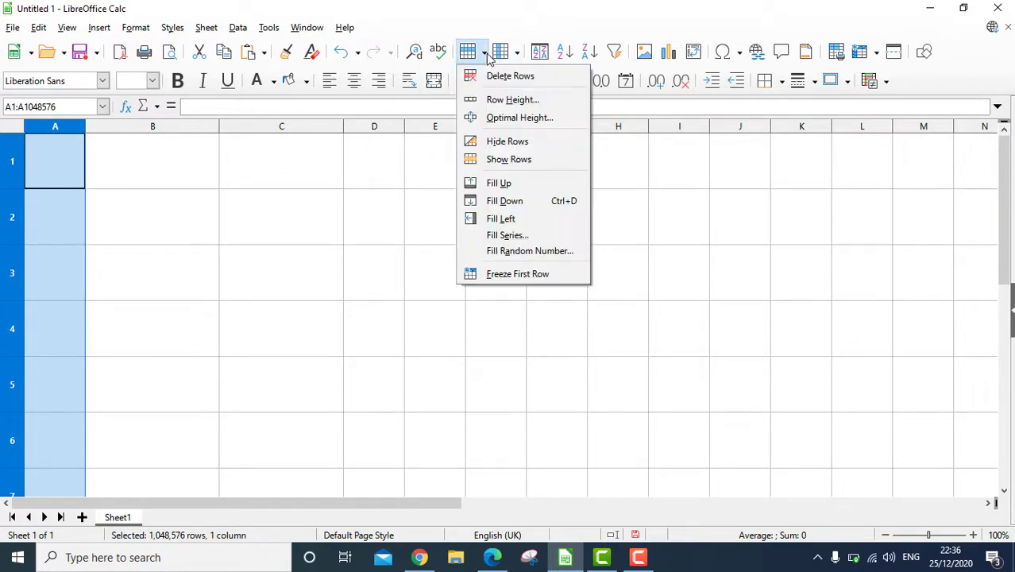
click(500, 99)
drag(487, 251, 383, 252)
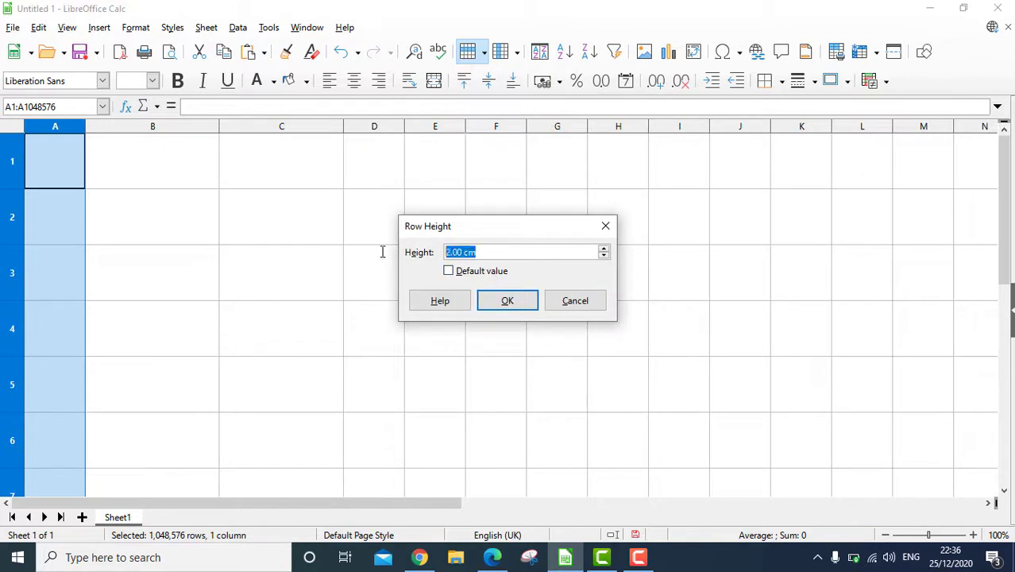
text(1)
key(Return)
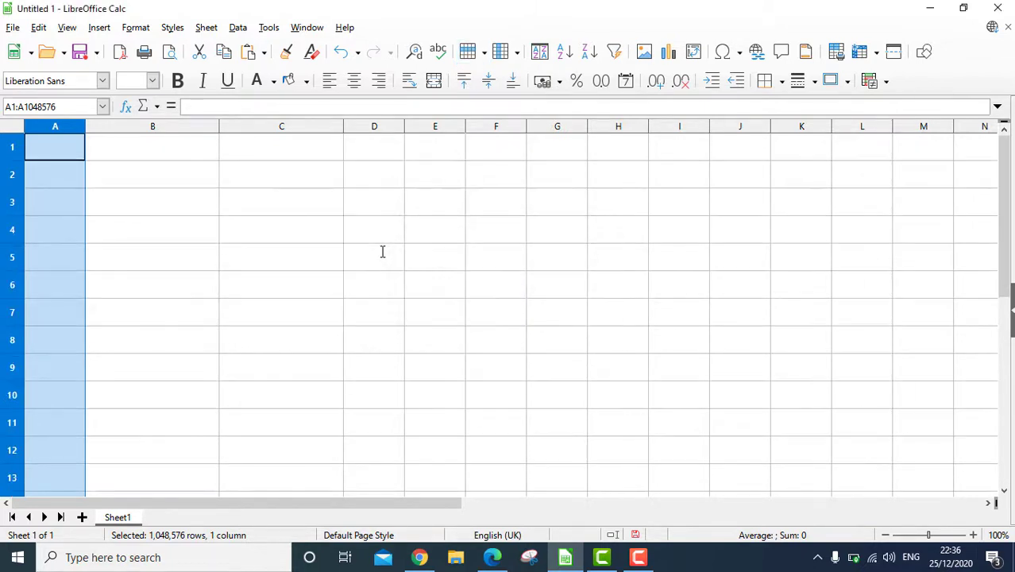
click(255, 268)
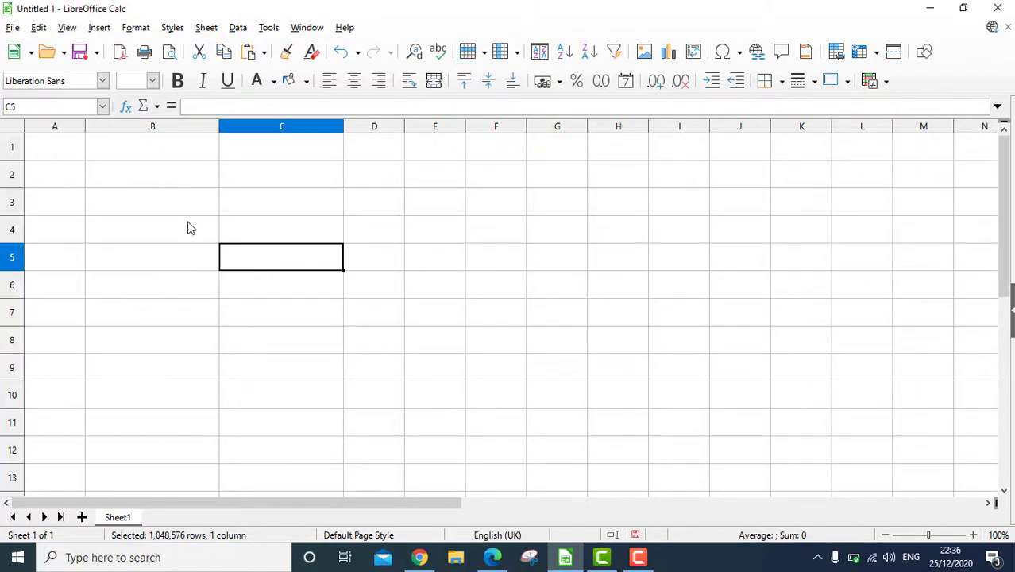
- Select all of row 1 and set the width of every column to 2 cm
click(13, 146)
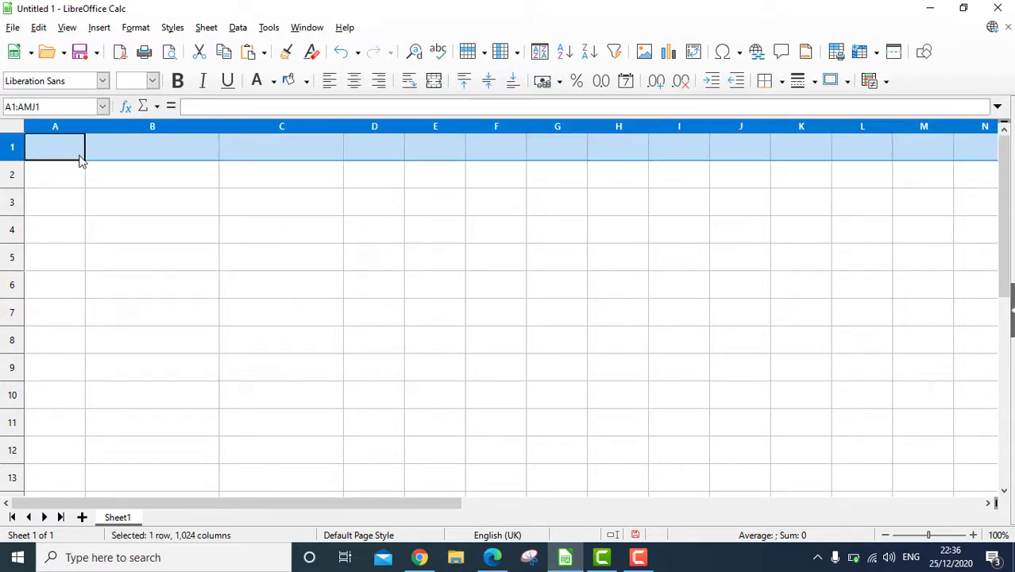
click(517, 52)
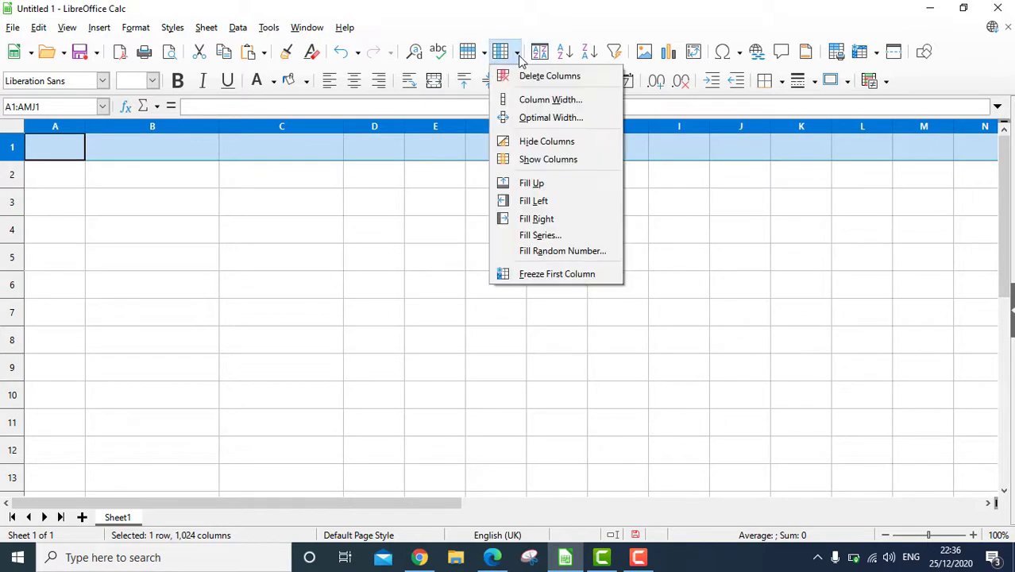
click(538, 102)
drag(484, 254, 379, 258)
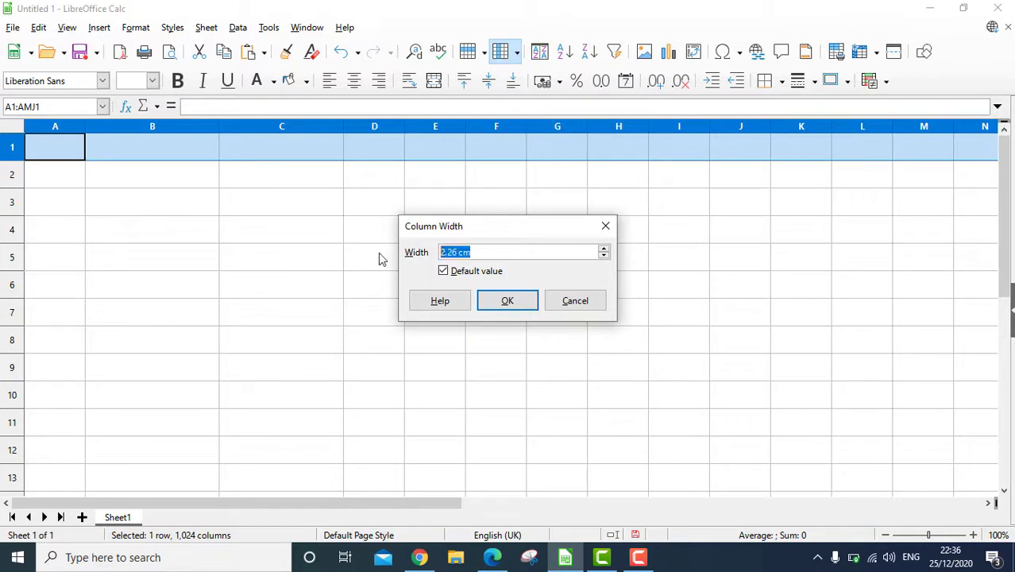
text(2)
key(Return)
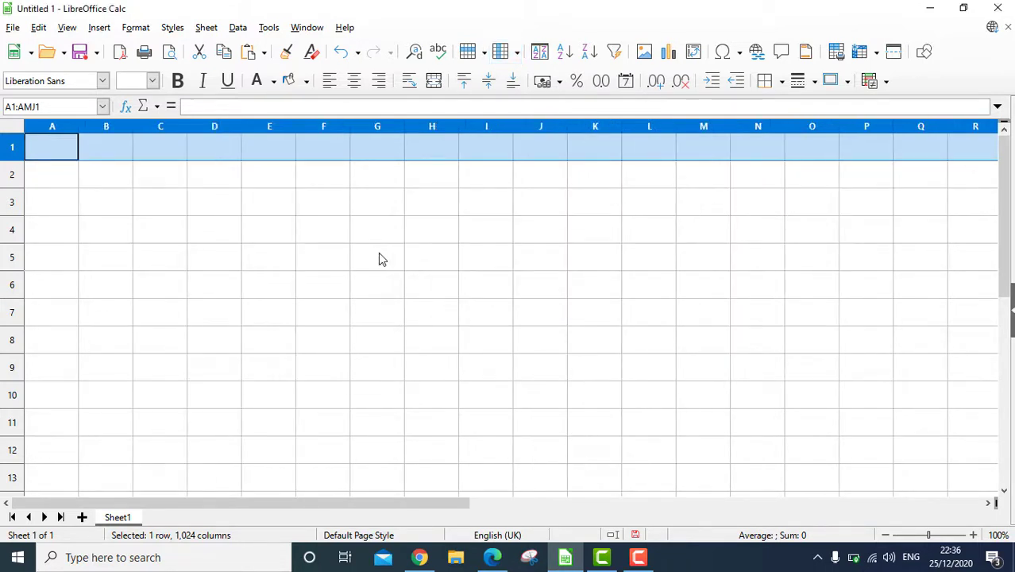
- Set the width of all columns to 5 cm using the row 1 selection
click(516, 52)
click(549, 99)
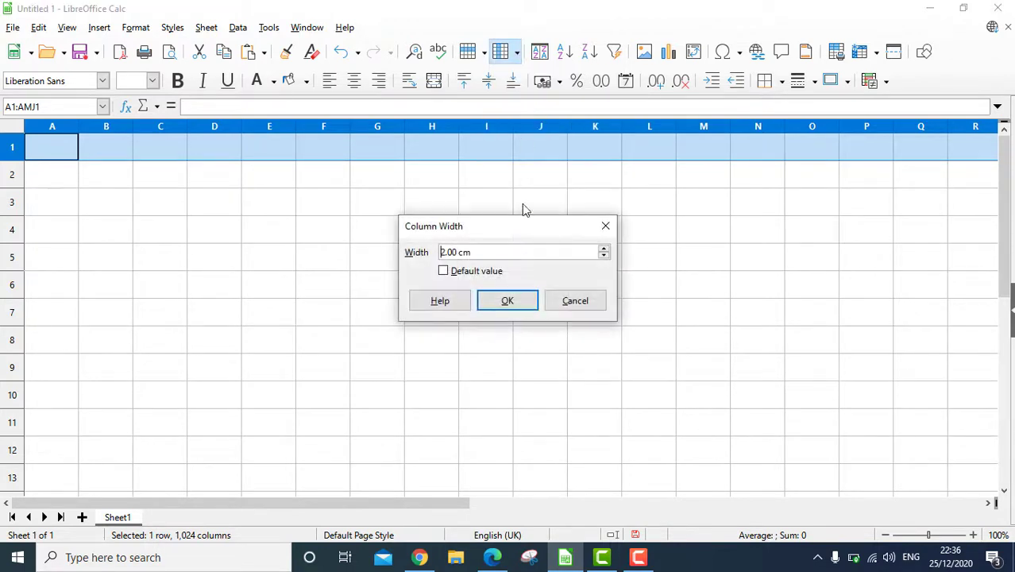
drag(484, 255, 368, 261)
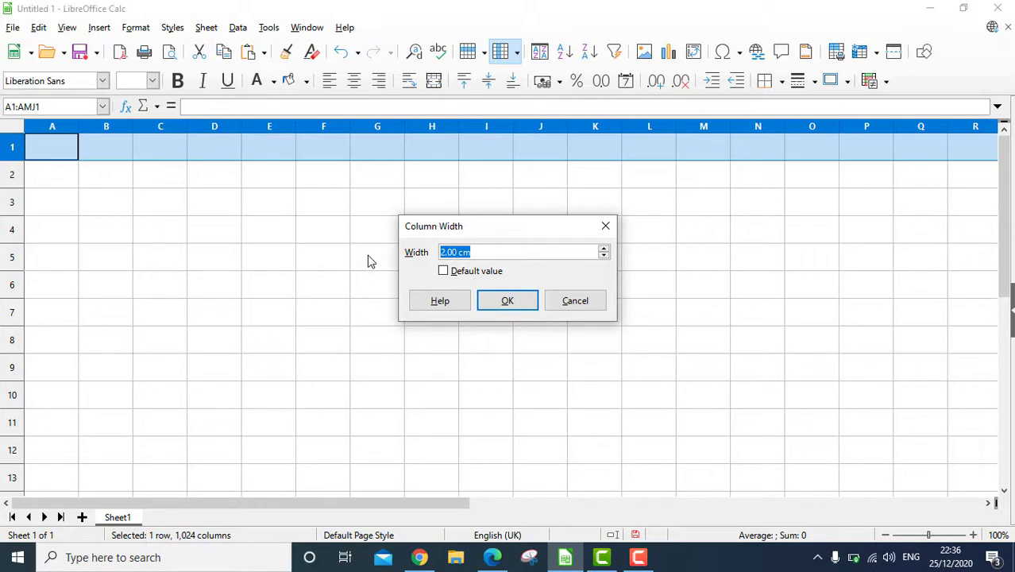
text(5)
key(Return)
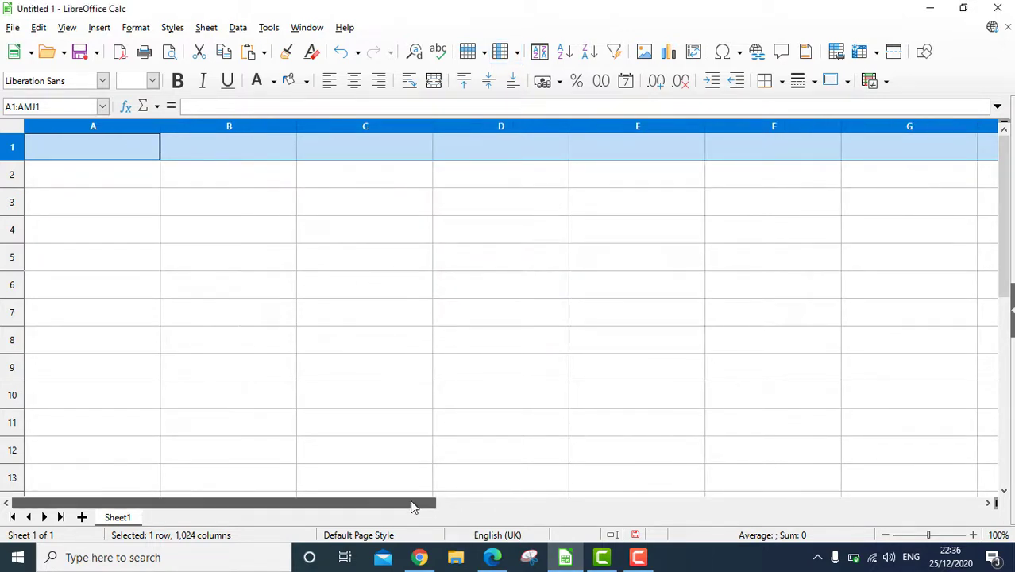
drag(412, 506, 333, 478)
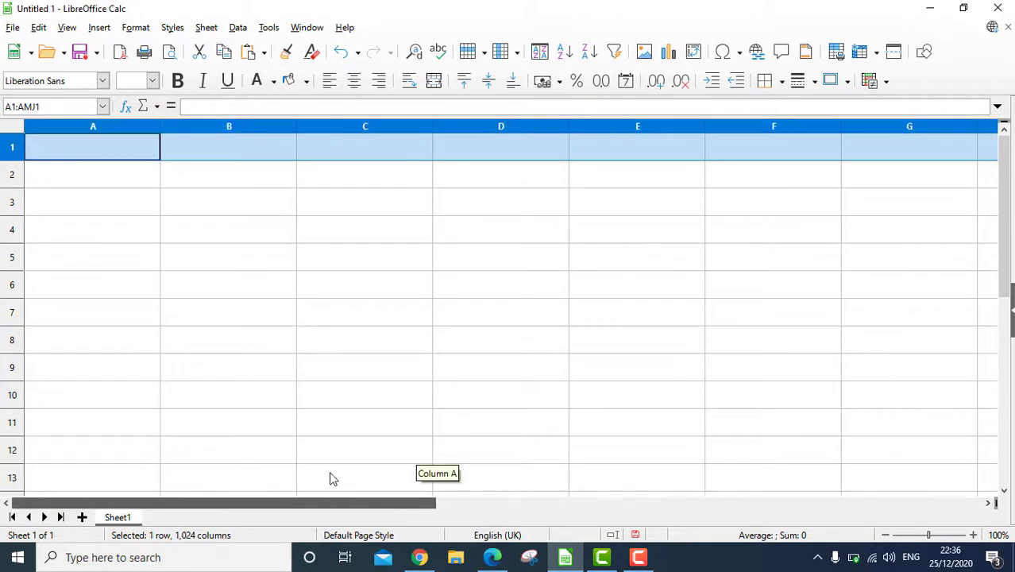
- Select the entire sheet and apply optimal width to all columns with the default 0.2 cm extra spacing
click(16, 130)
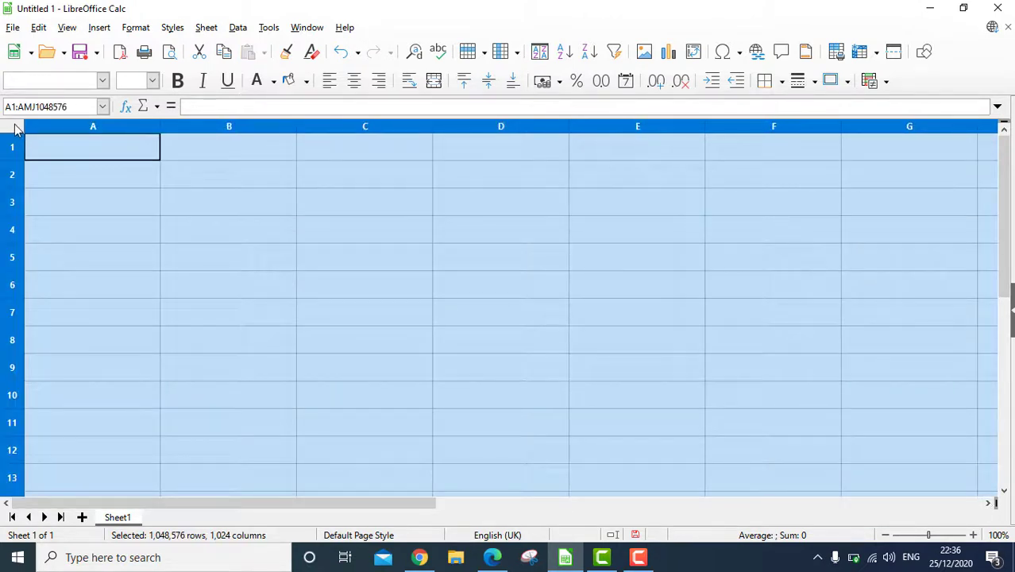
click(516, 52)
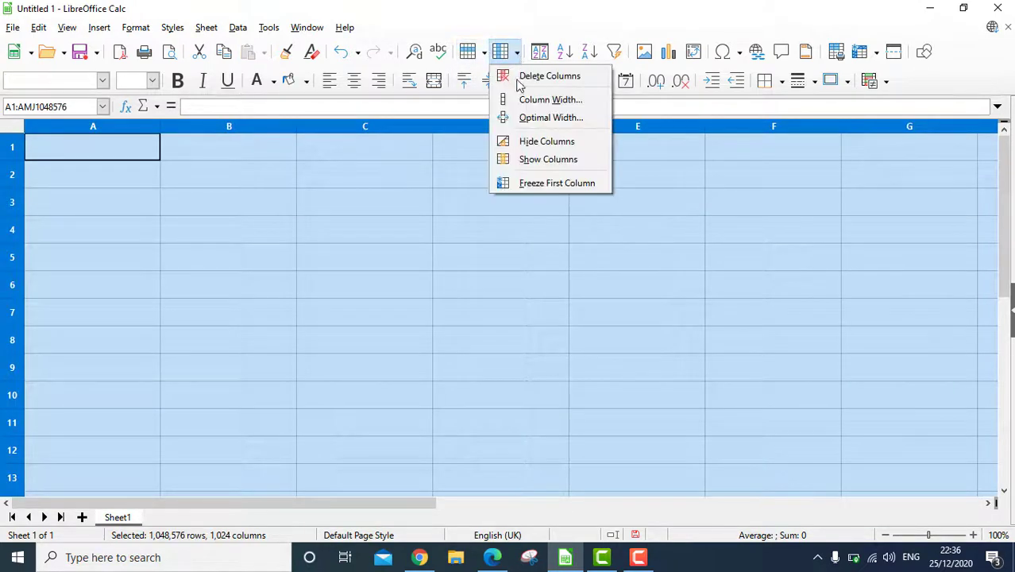
click(529, 116)
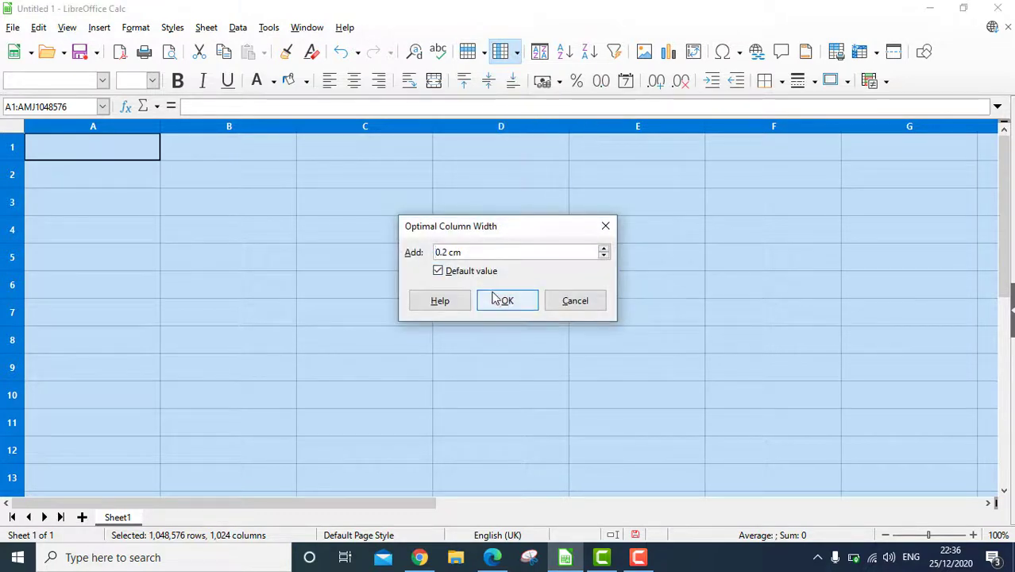
click(500, 301)
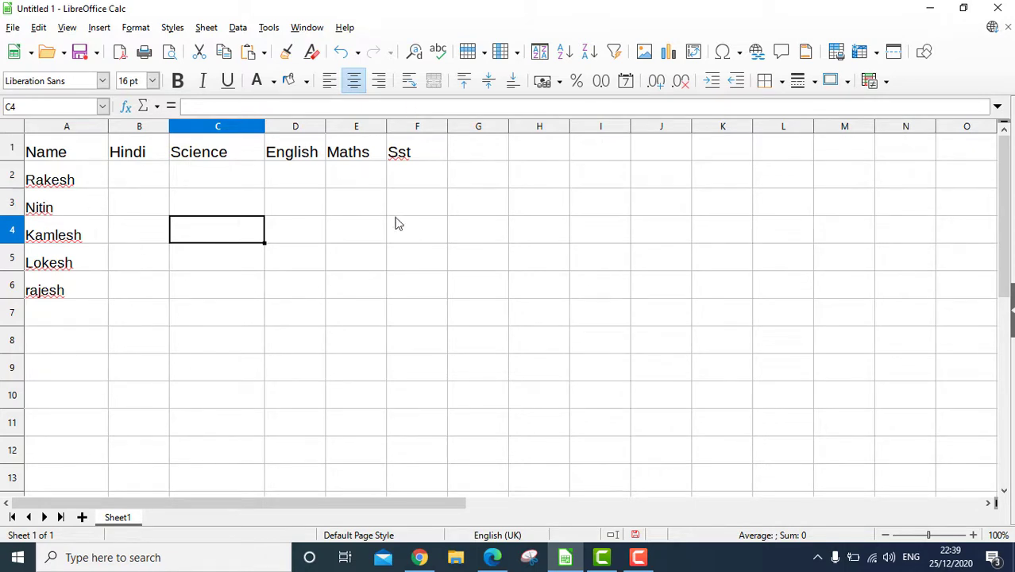
- Enter 50 as the first student's Hindi mark in cell B2
click(144, 176)
click(148, 253)
click(54, 183)
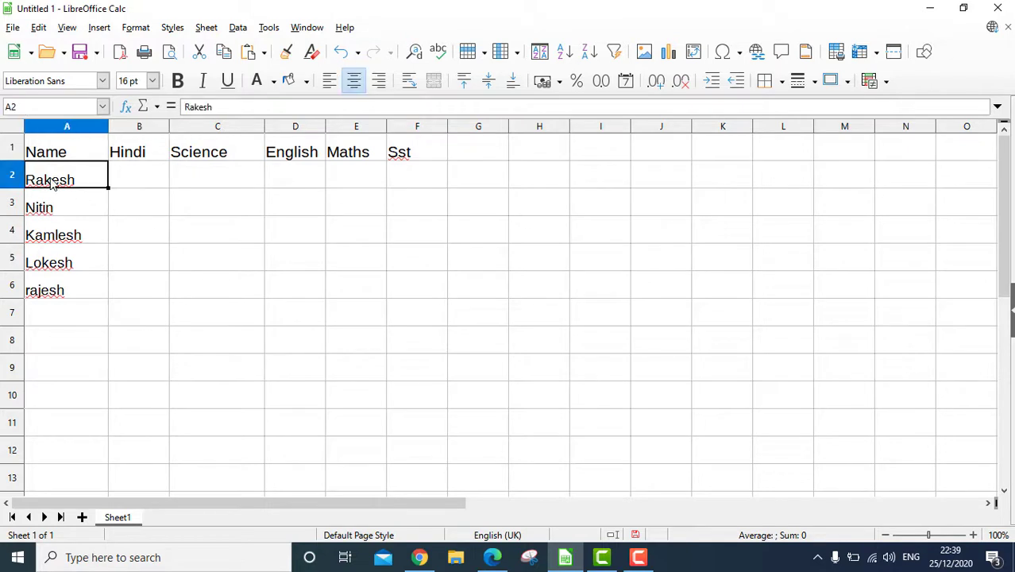
click(140, 184)
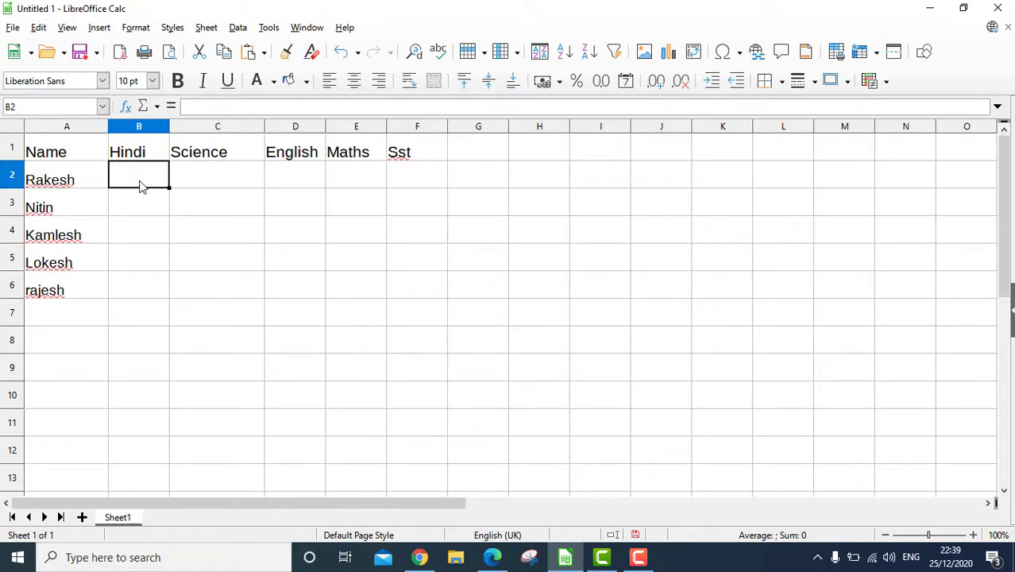
text(5)
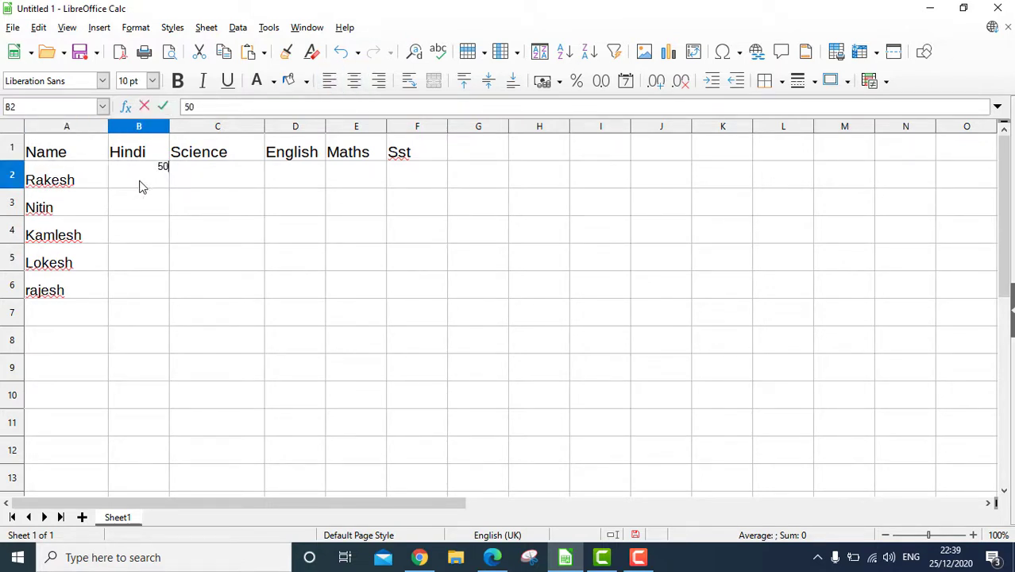
text(0)
click(165, 230)
- Fill the Hindi marks down from B2 to B6 as an increasing series
click(149, 183)
drag(168, 188, 163, 291)
click(197, 211)
- Fill the marks in rows 2 and 3 across from column B to column F as increasing series
click(161, 183)
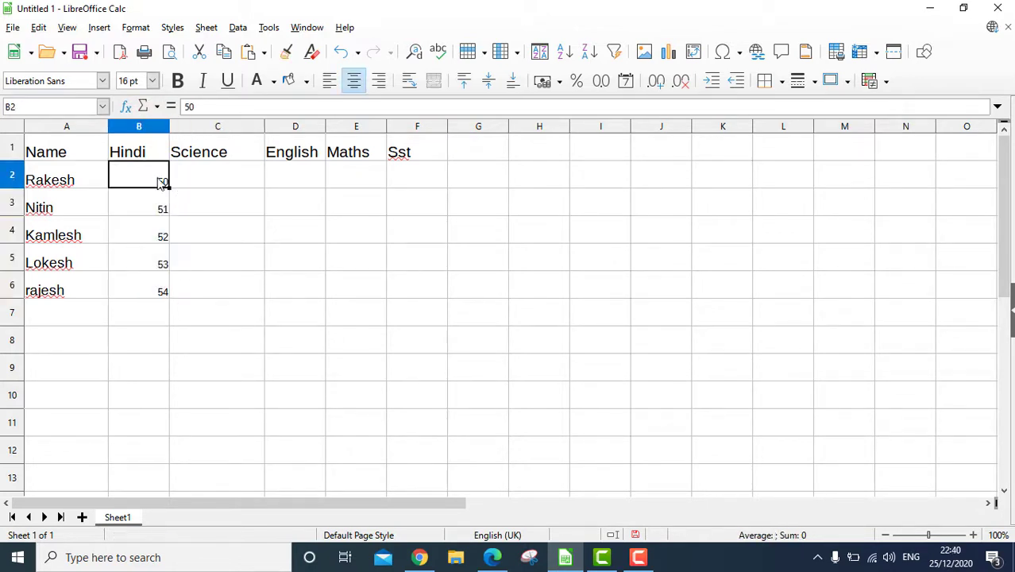
drag(169, 188, 433, 186)
click(413, 230)
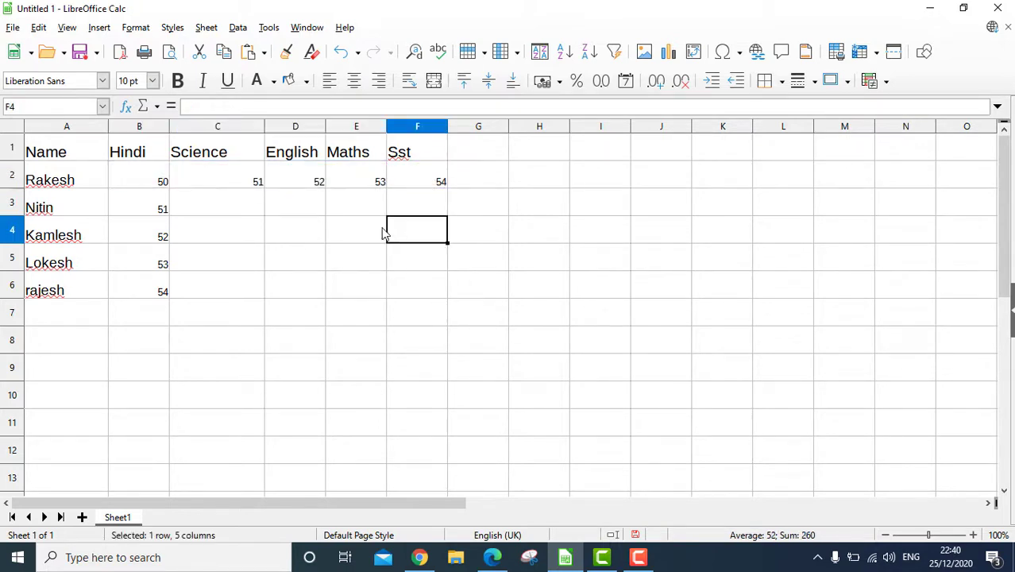
click(153, 210)
drag(169, 215, 414, 225)
click(359, 260)
- Fill the marks in rows 4 and 5 across from column B to column F as increasing series
click(161, 243)
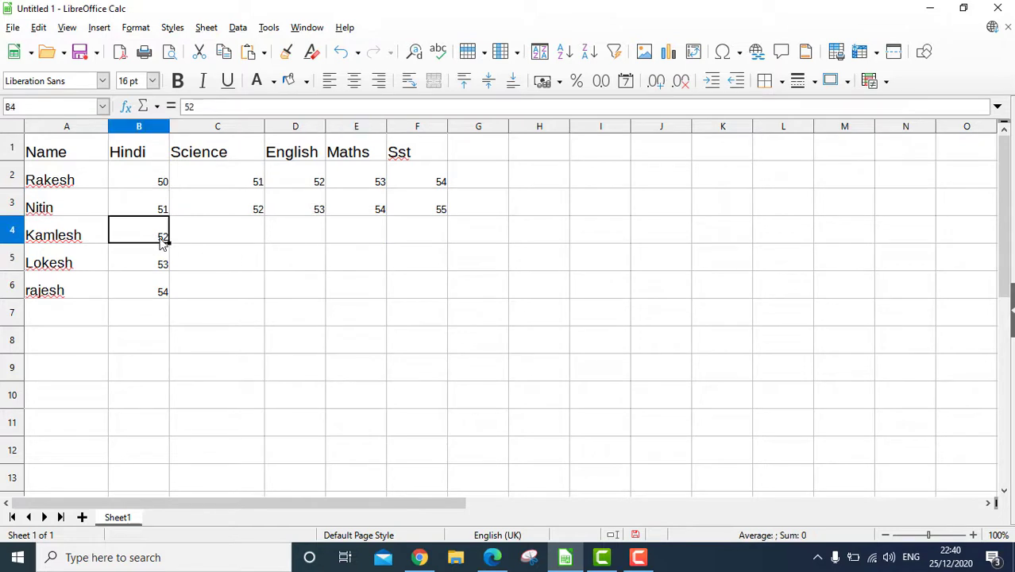
drag(168, 242, 435, 243)
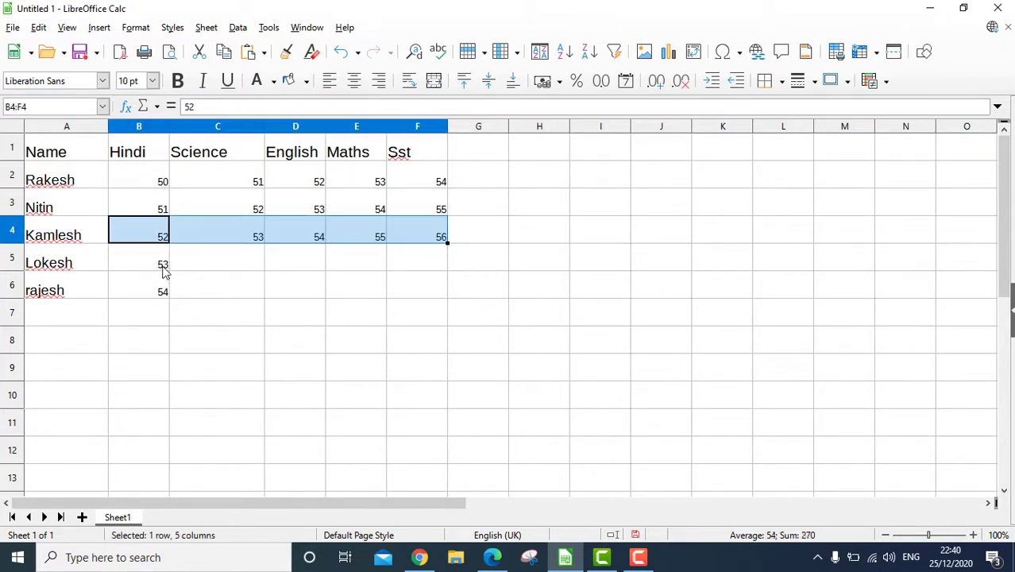
click(162, 271)
drag(170, 271, 413, 272)
click(294, 312)
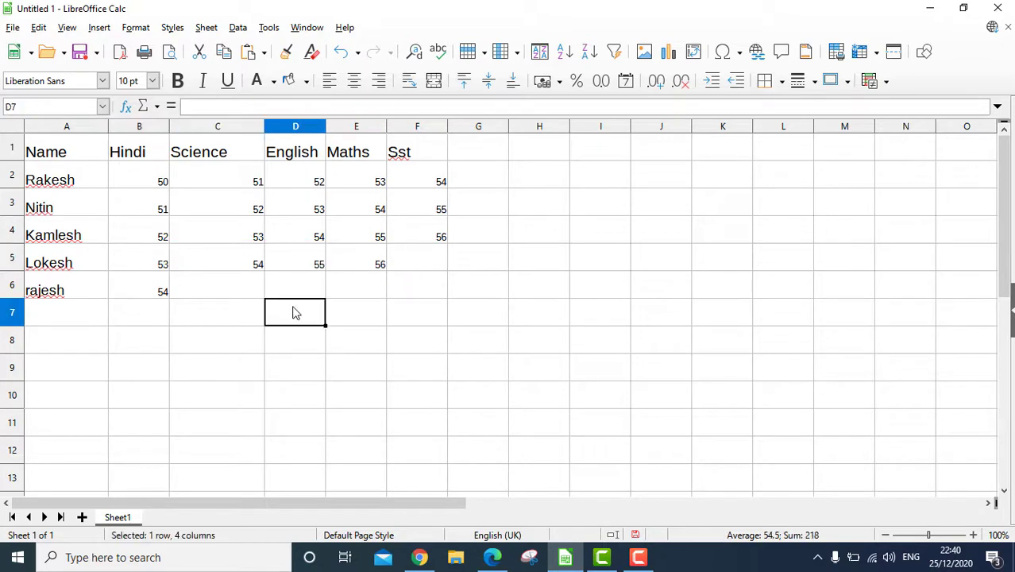
click(370, 266)
drag(387, 271, 429, 270)
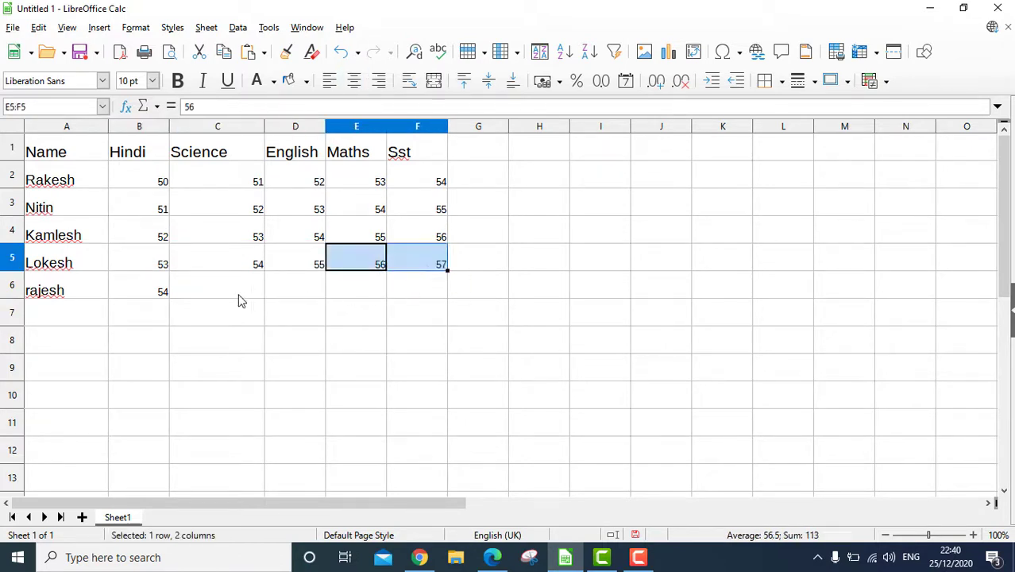
- Complete row 6 by filling each row 5 mark in columns C to F down one cell
click(245, 275)
drag(263, 270, 263, 292)
click(319, 265)
drag(325, 270, 325, 290)
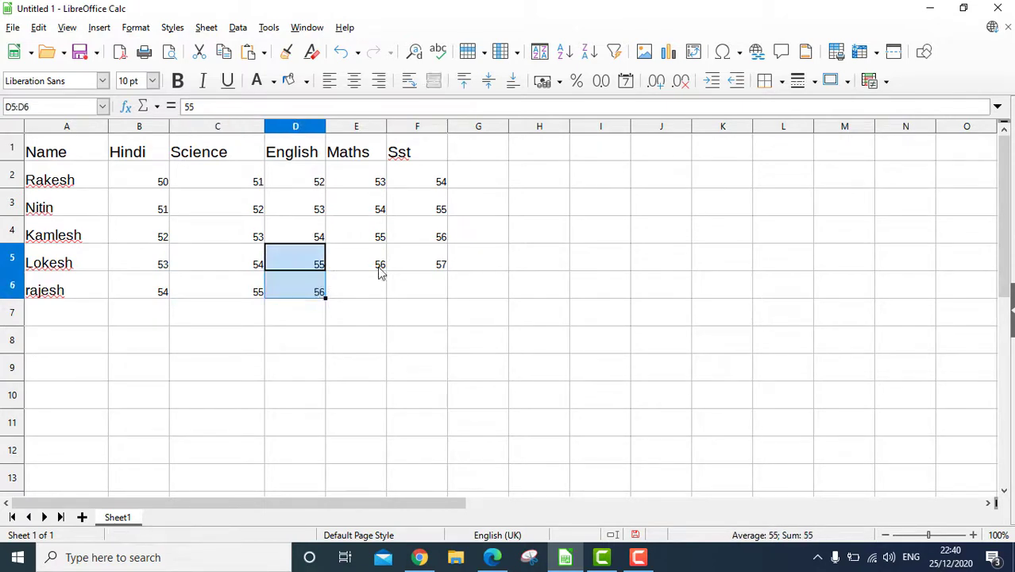
click(379, 266)
drag(387, 271, 385, 293)
click(421, 264)
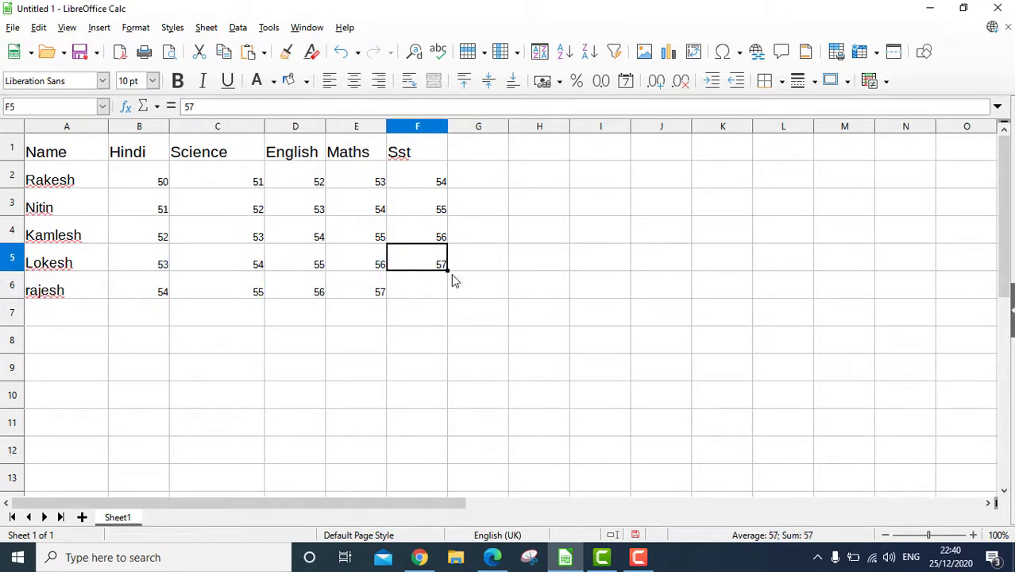
drag(446, 271, 442, 294)
- Enter the heading Total in cell G1 beside the Sst column
click(480, 151)
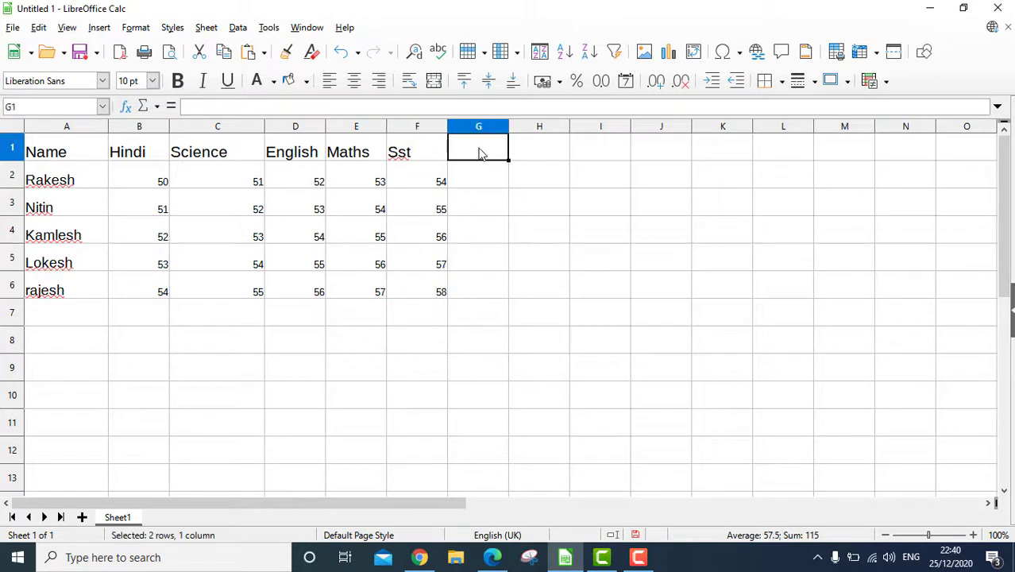
text(Total)
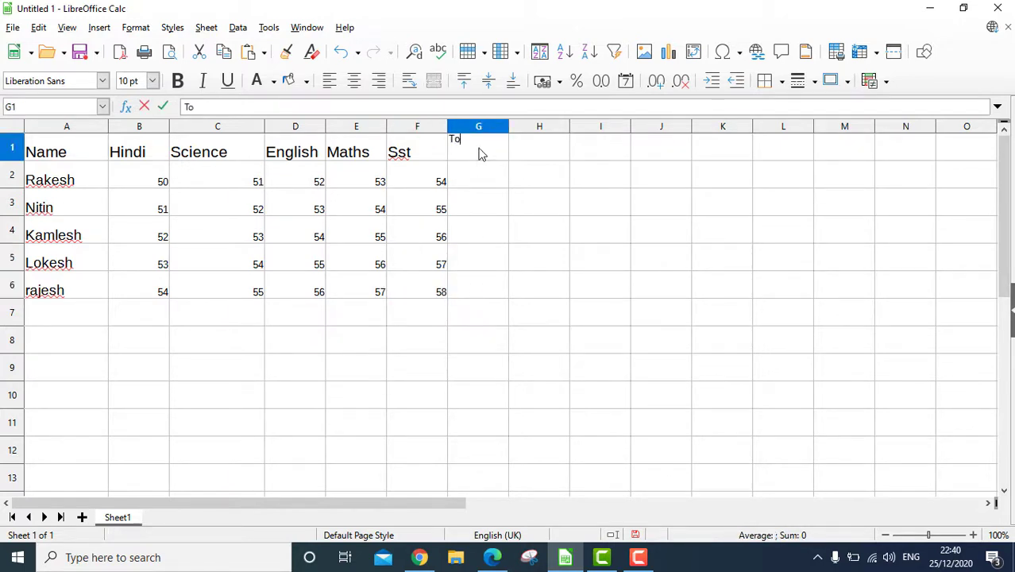
click(493, 205)
- Clone the formatting of the Sst heading in F1 onto the Total heading in G1
click(492, 160)
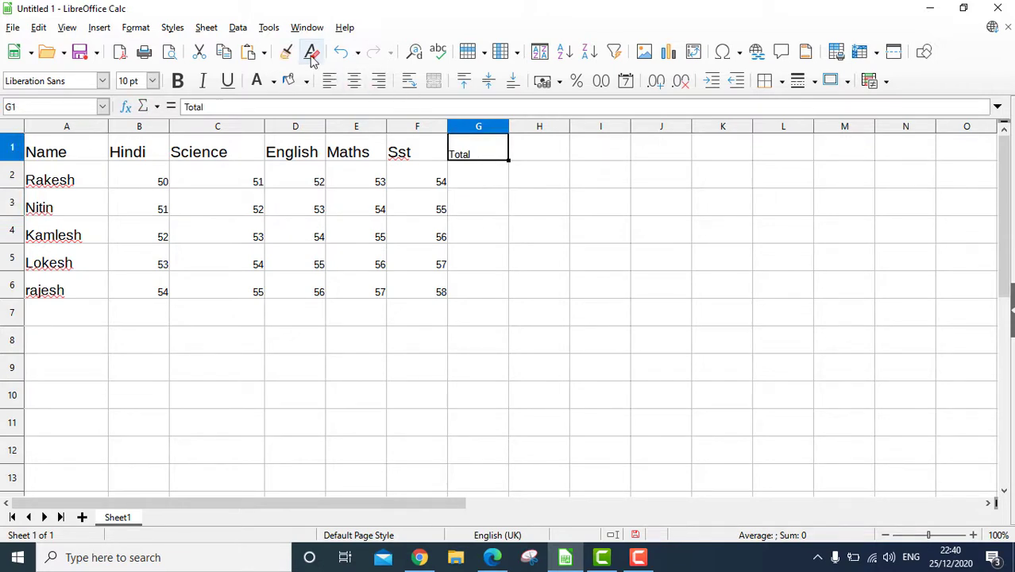
click(407, 155)
click(288, 52)
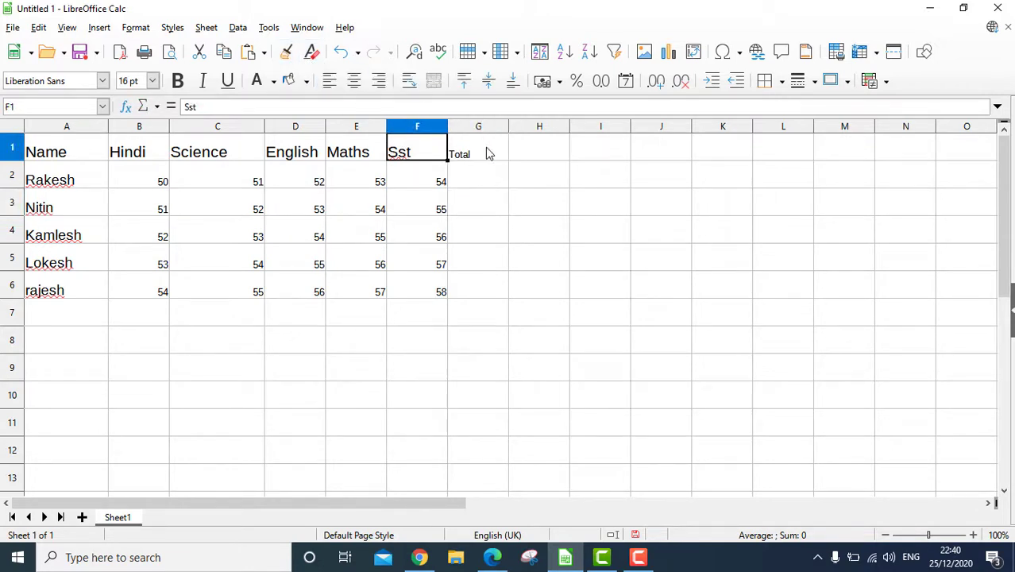
click(484, 154)
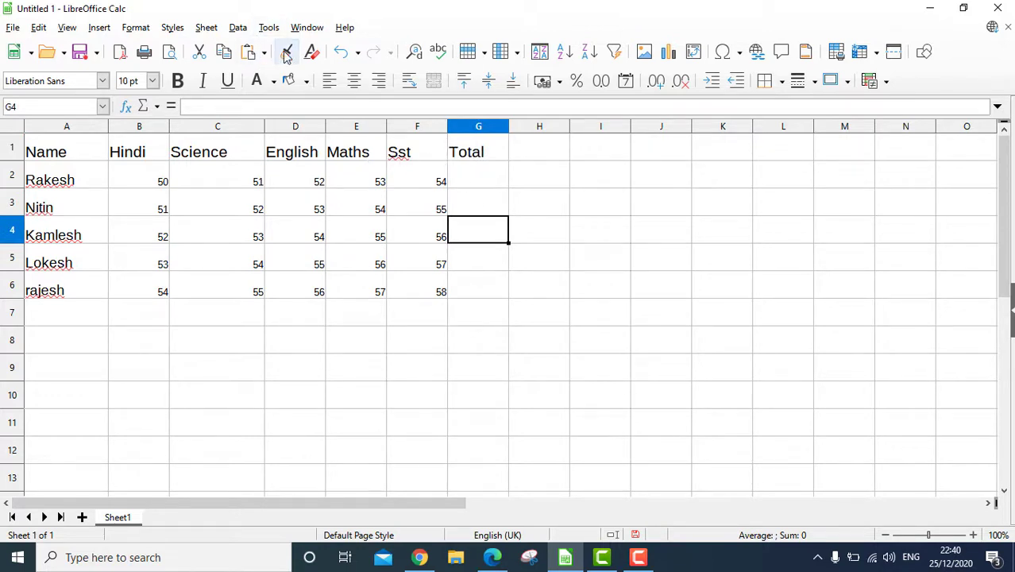
click(286, 54)
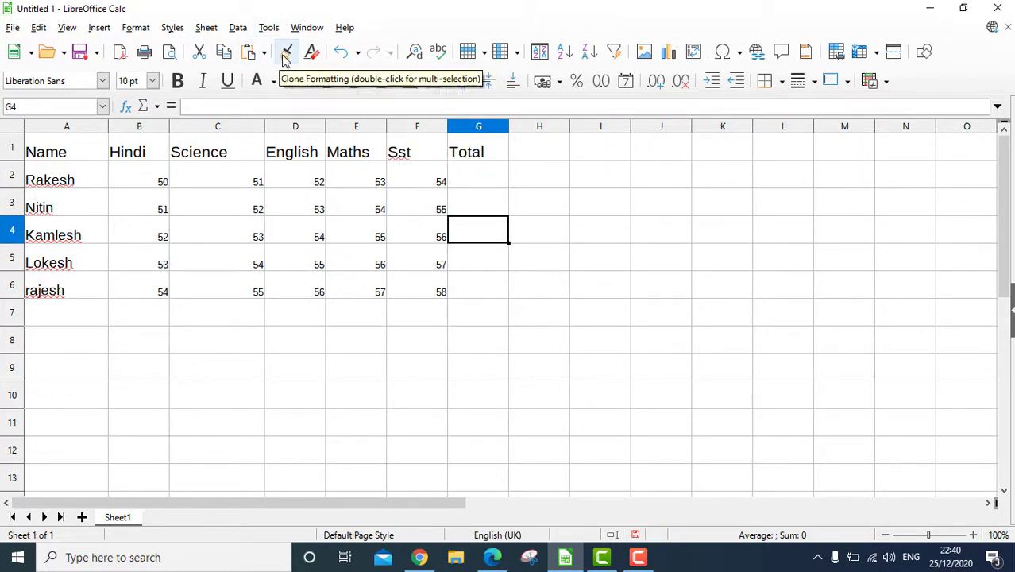
- Highlight the five subject marks in B2:F2 that make up the first student's total
click(477, 183)
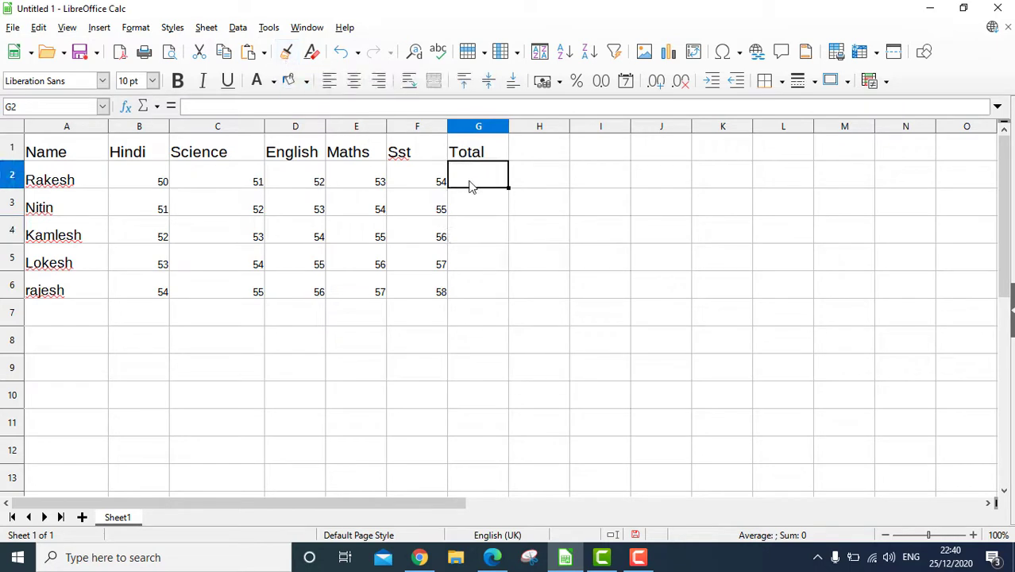
click(159, 188)
drag(159, 188, 441, 183)
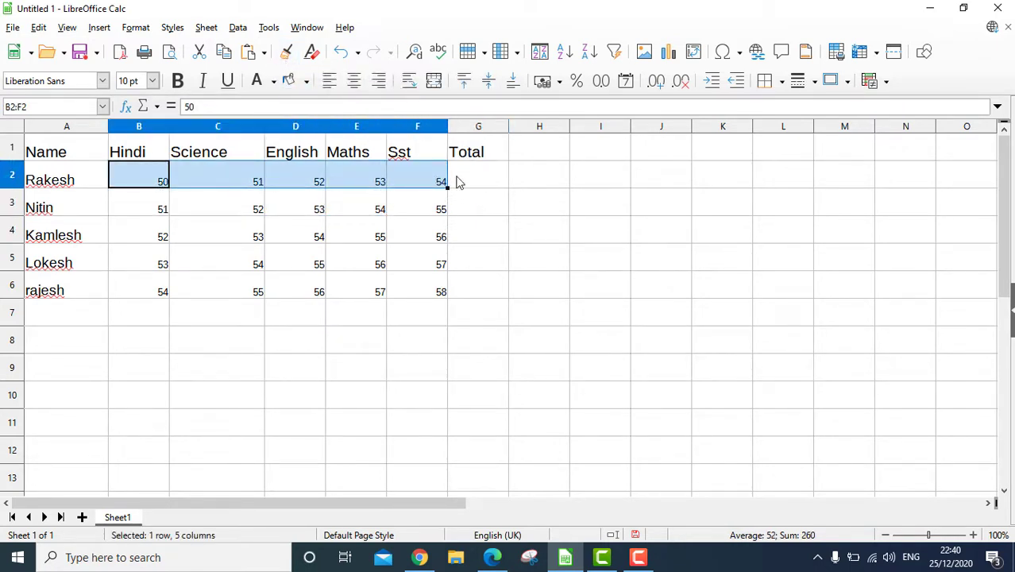
- Enter the formula =B2+C2+D2+E2+F2 in G2, picking each subject's mark as a cell reference
click(467, 180)
text(=)
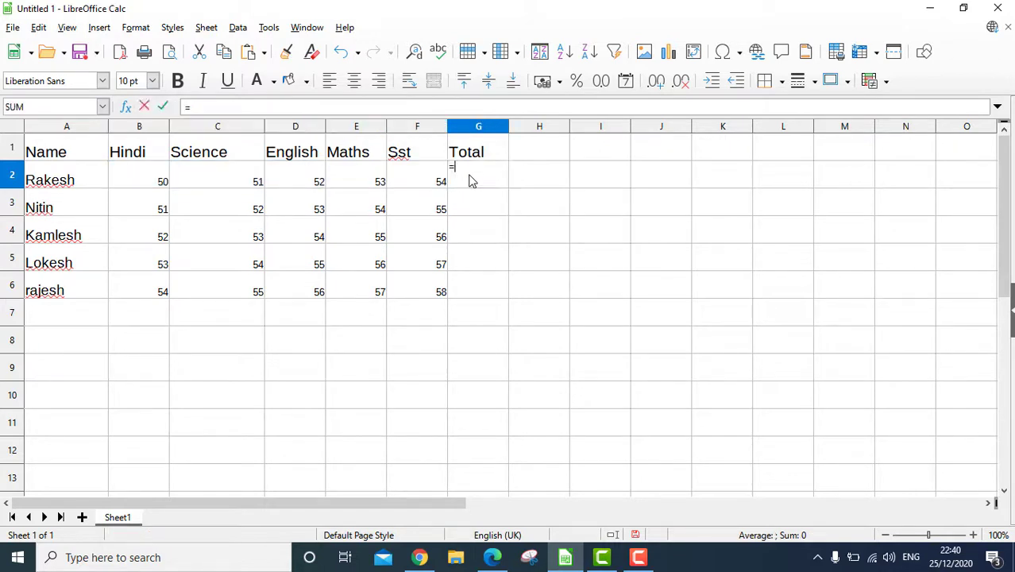
click(157, 182)
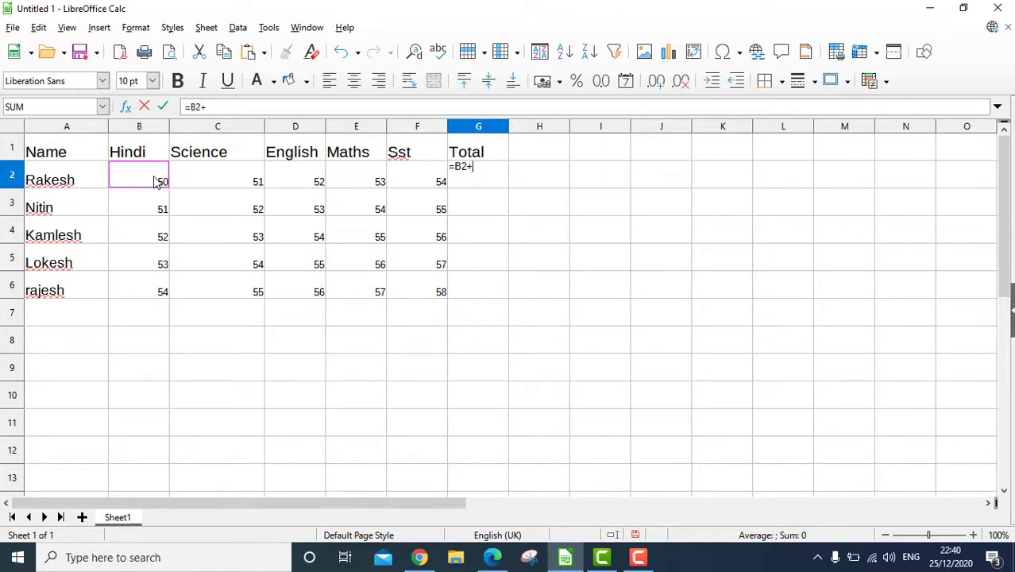
click(247, 181)
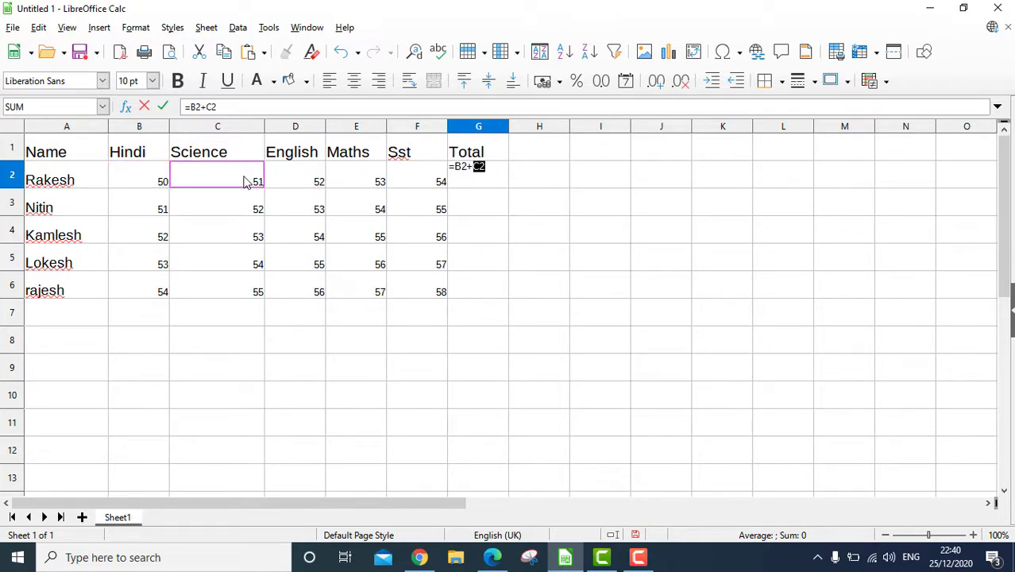
click(297, 186)
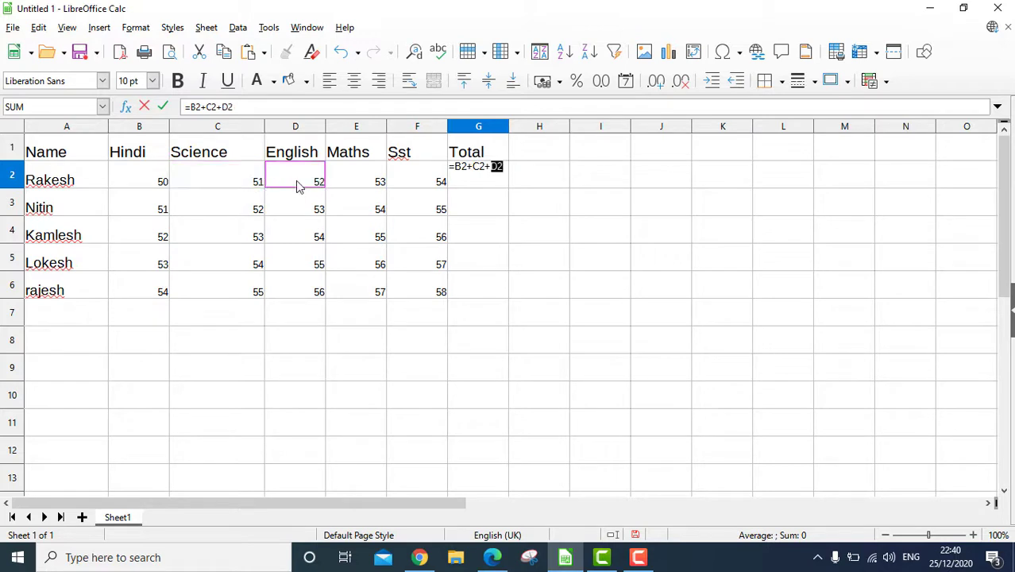
text(+)
click(355, 187)
text(+)
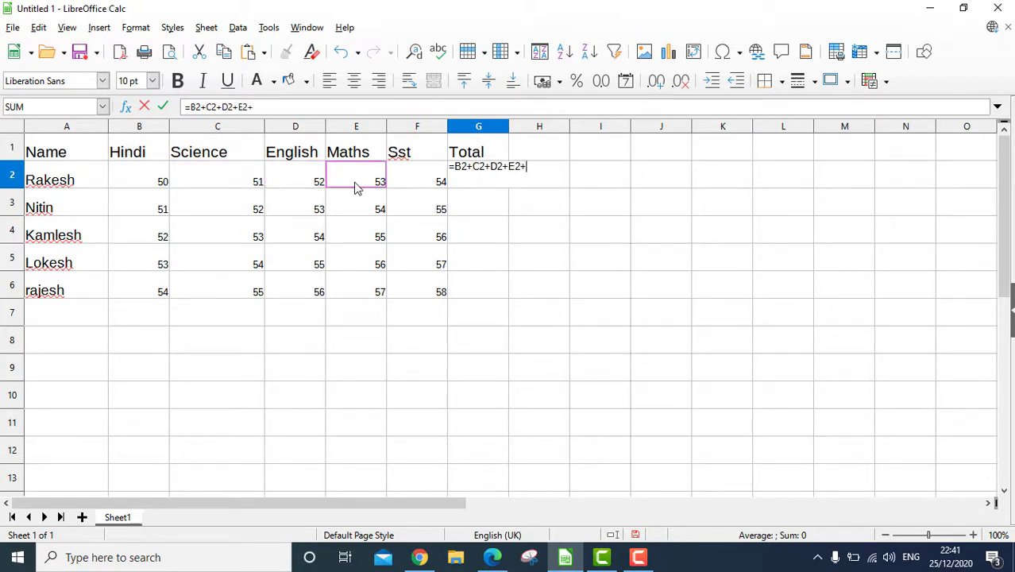
click(409, 181)
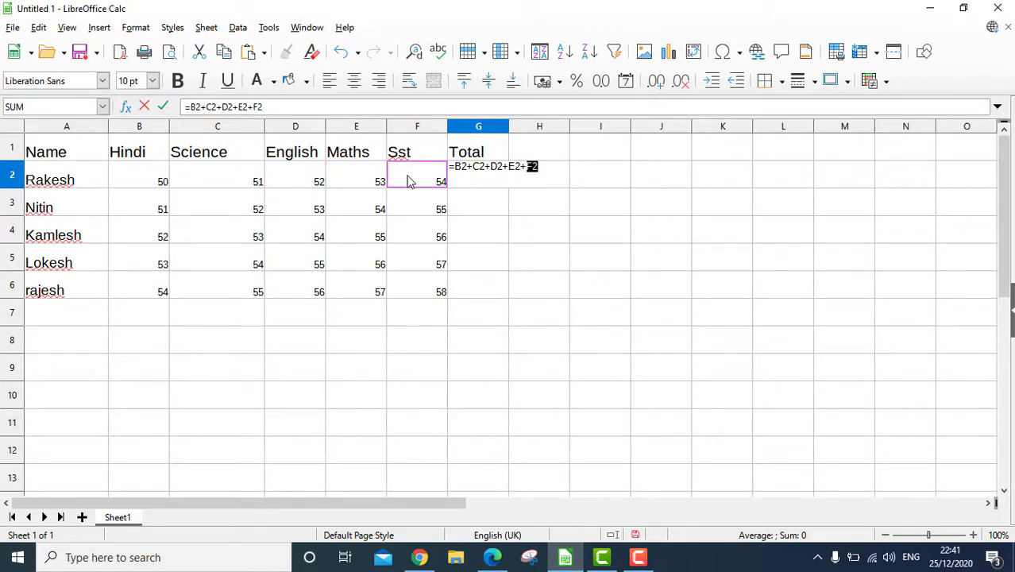
key(Return)
- Copy the total formula from G2 down to G6 and inspect how the references adjust in each row
click(482, 181)
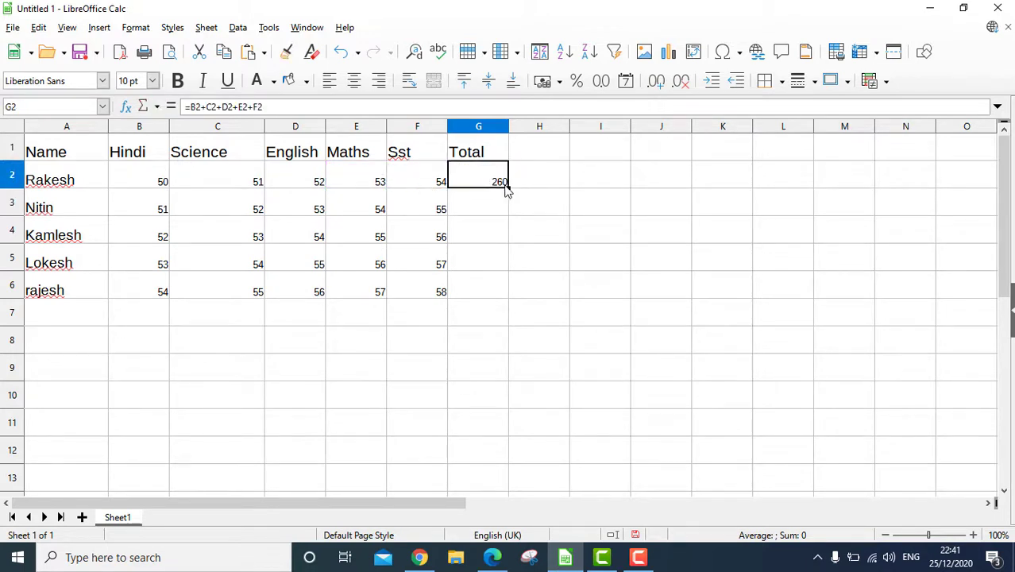
drag(506, 189, 504, 311)
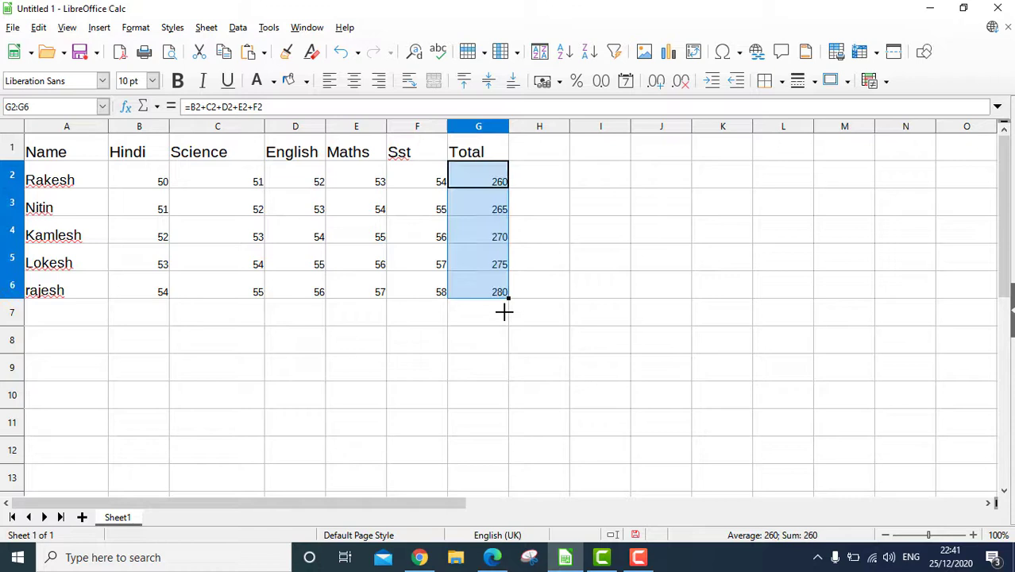
click(482, 214)
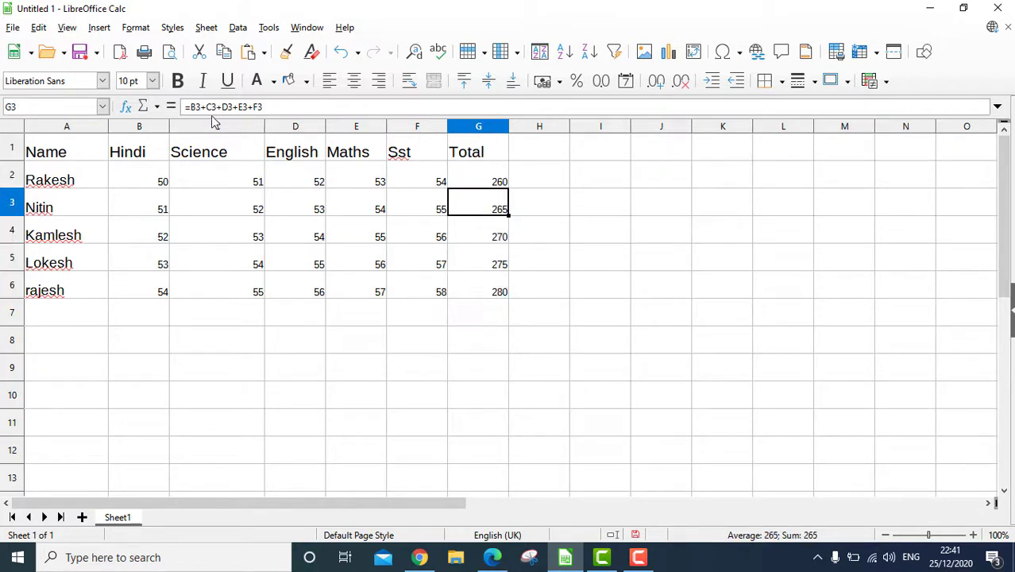
click(478, 183)
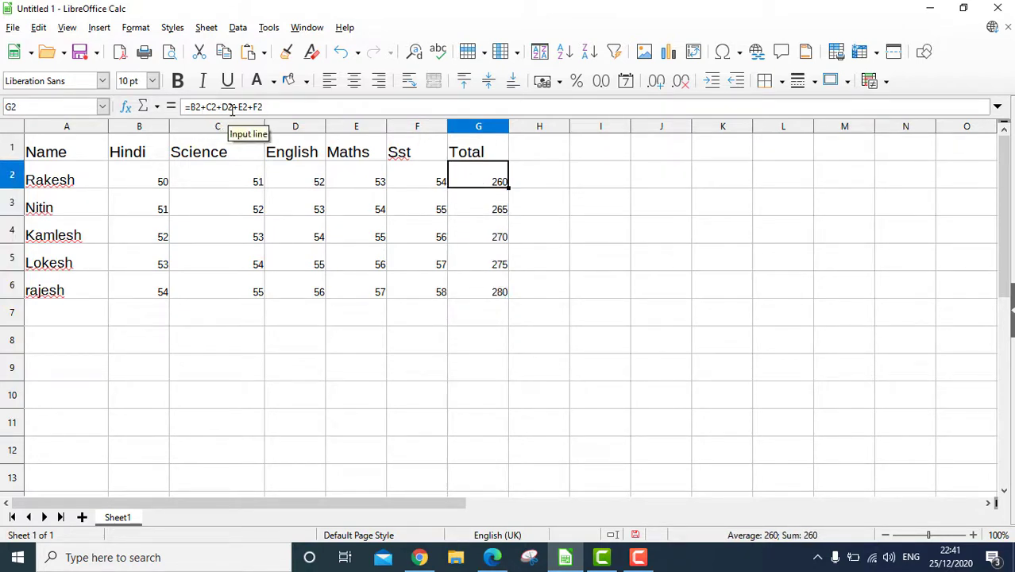
click(473, 209)
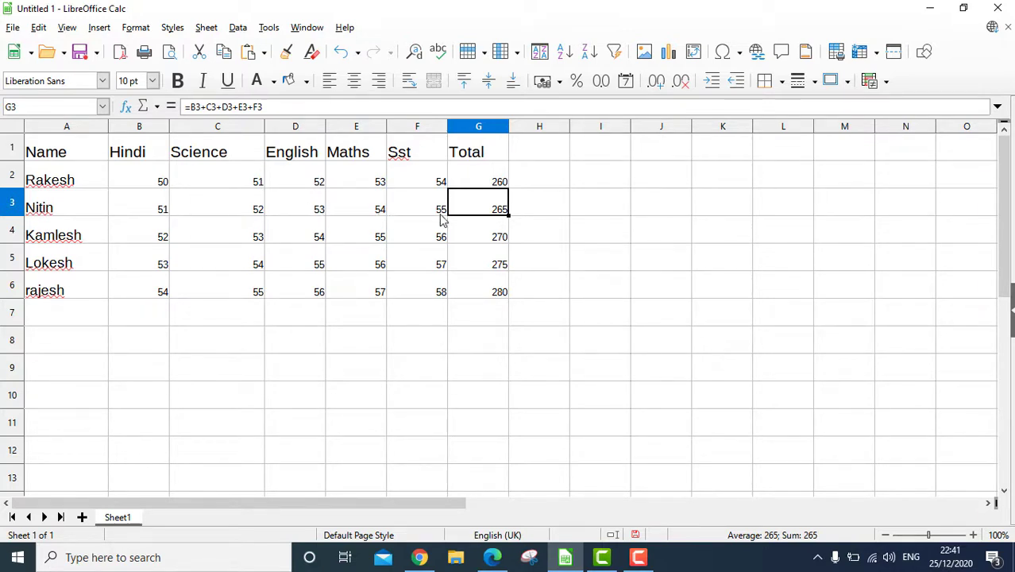
click(494, 244)
click(493, 265)
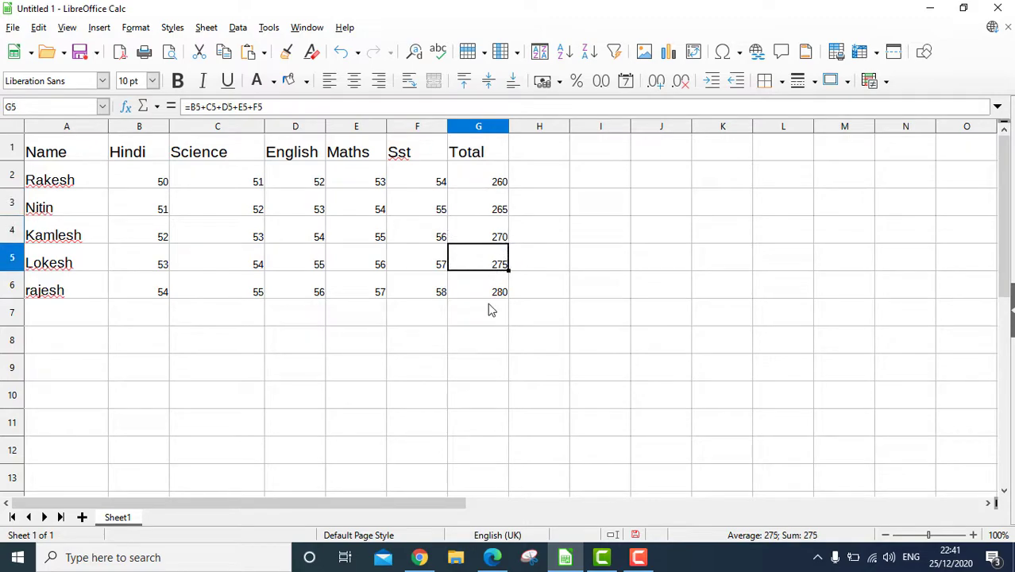
- Examine the total formula in G6 against the five subject marks in B6:F6, and review the Total column
click(491, 309)
click(489, 288)
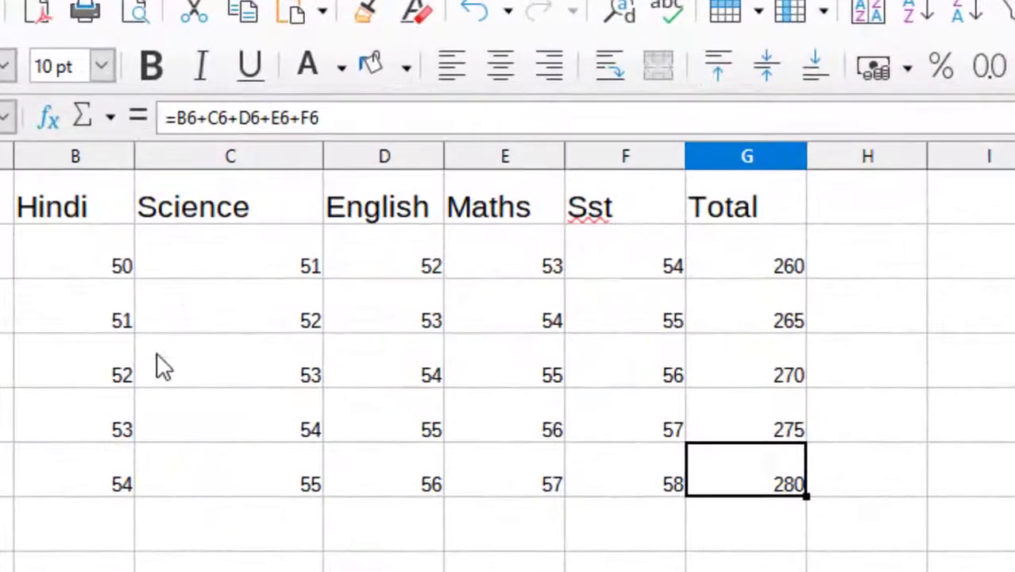
click(69, 481)
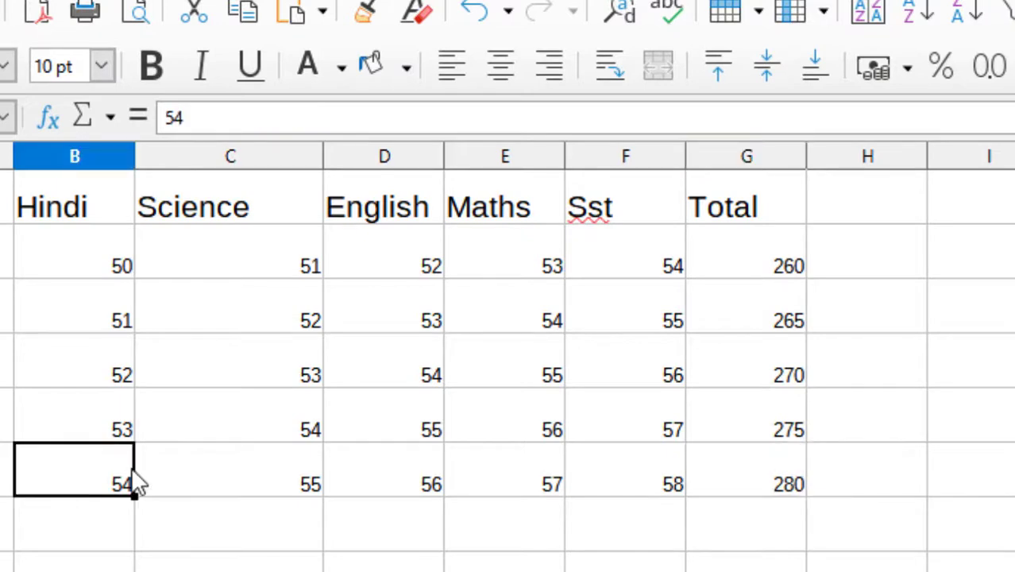
click(242, 480)
click(419, 485)
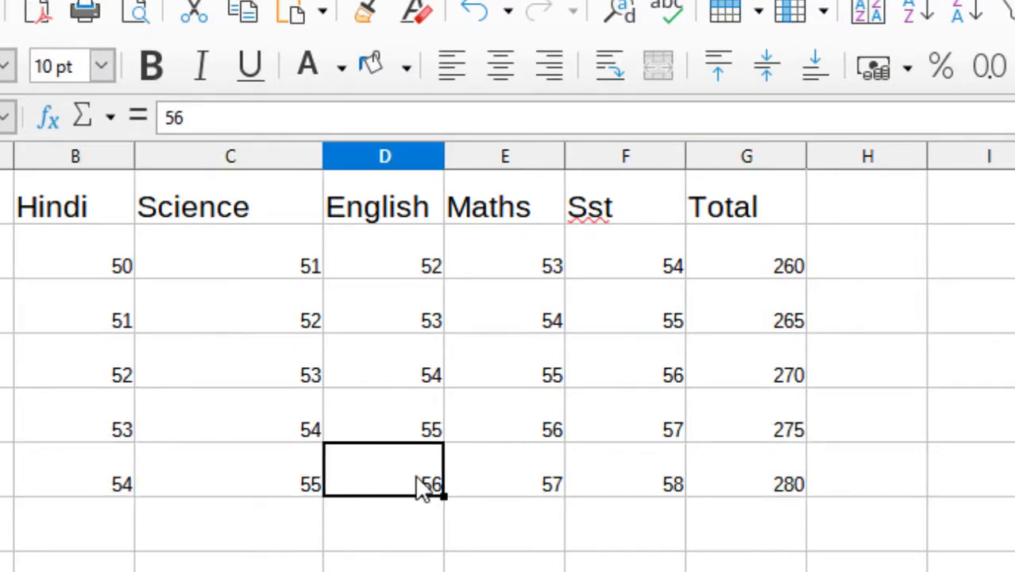
click(530, 484)
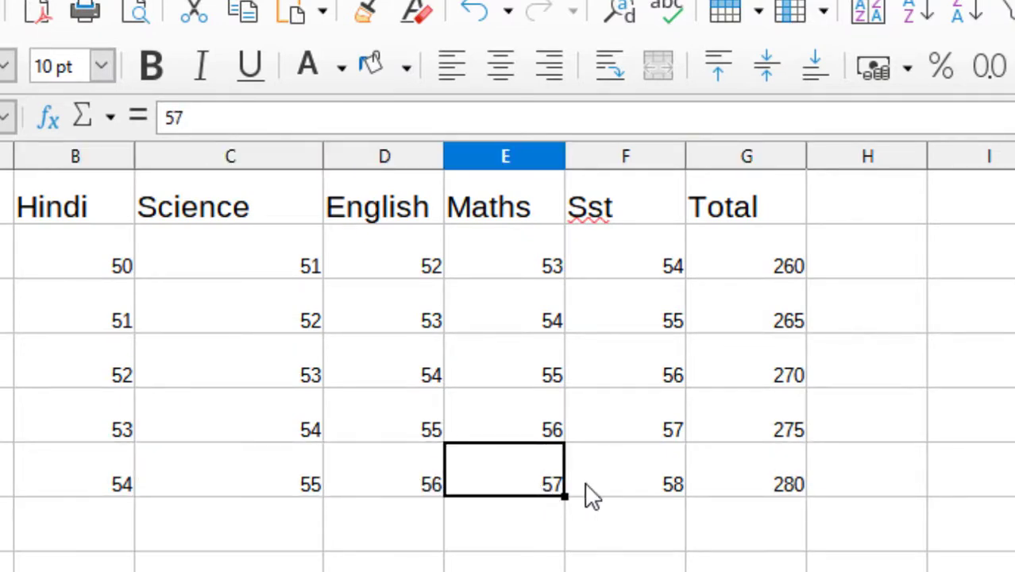
click(643, 486)
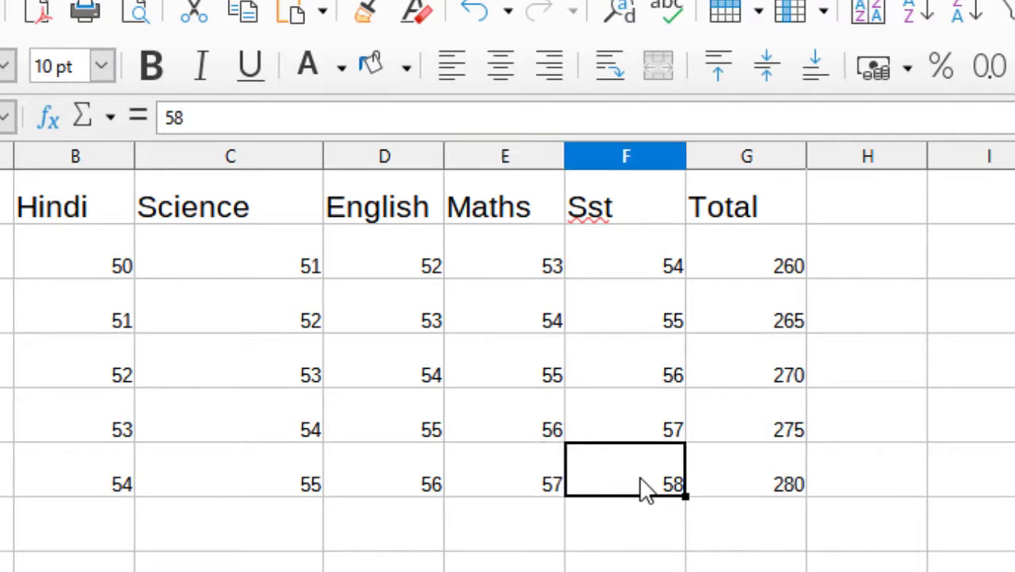
click(758, 486)
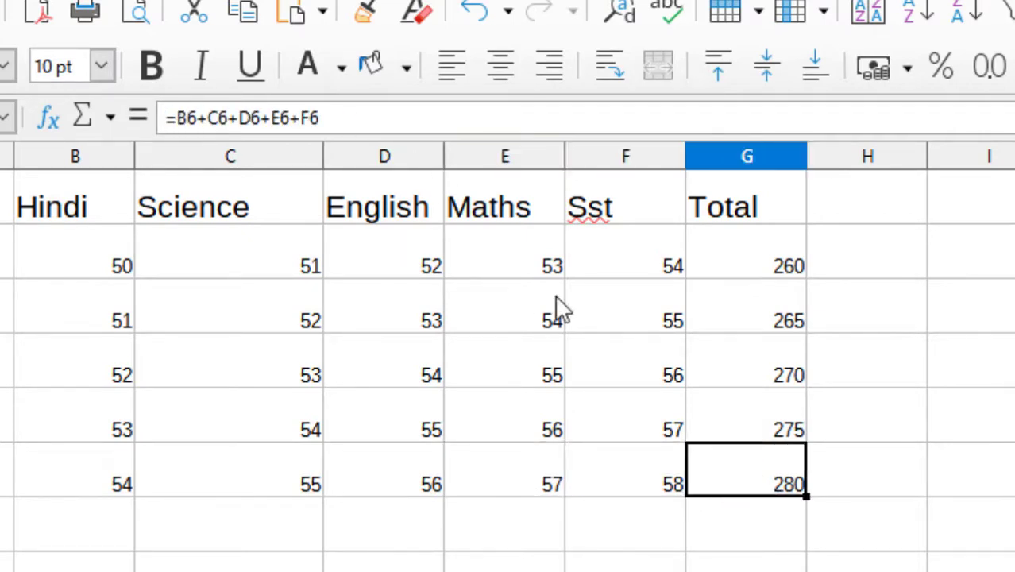
key(Down)
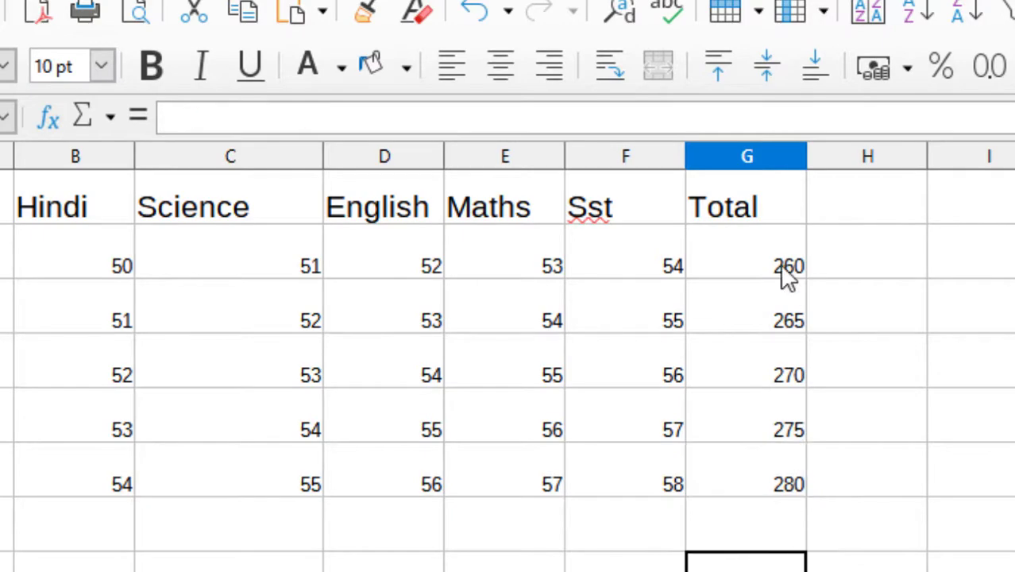
drag(794, 330, 807, 478)
click(859, 468)
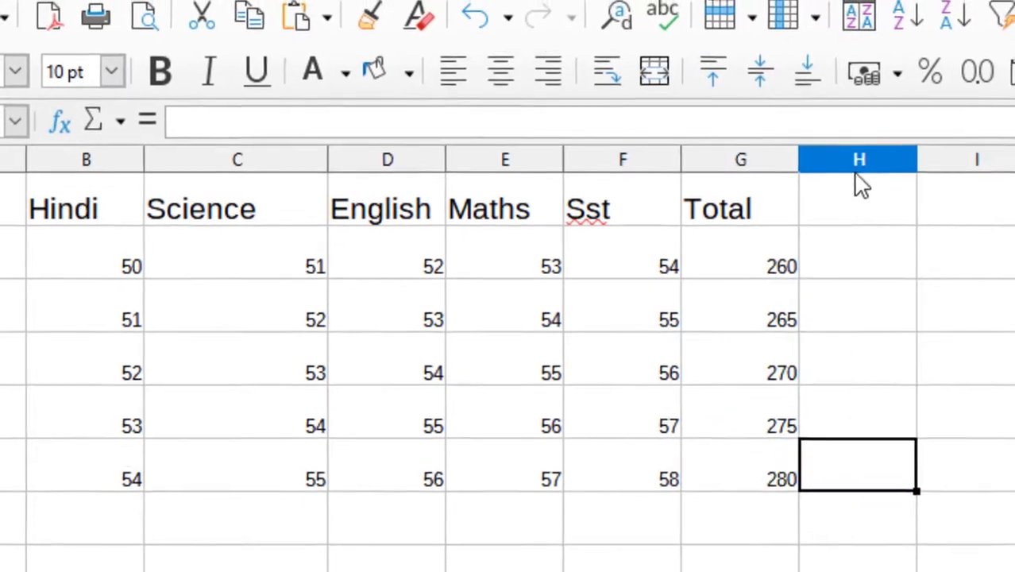
- Enter the column heading % in H1, beside the Total heading
click(869, 208)
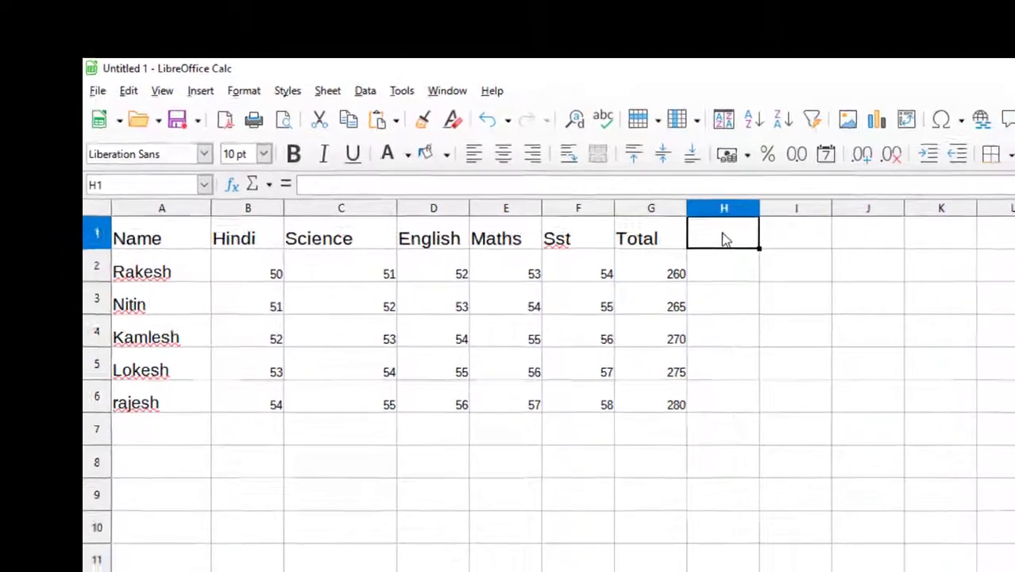
text(%)
key(Return)
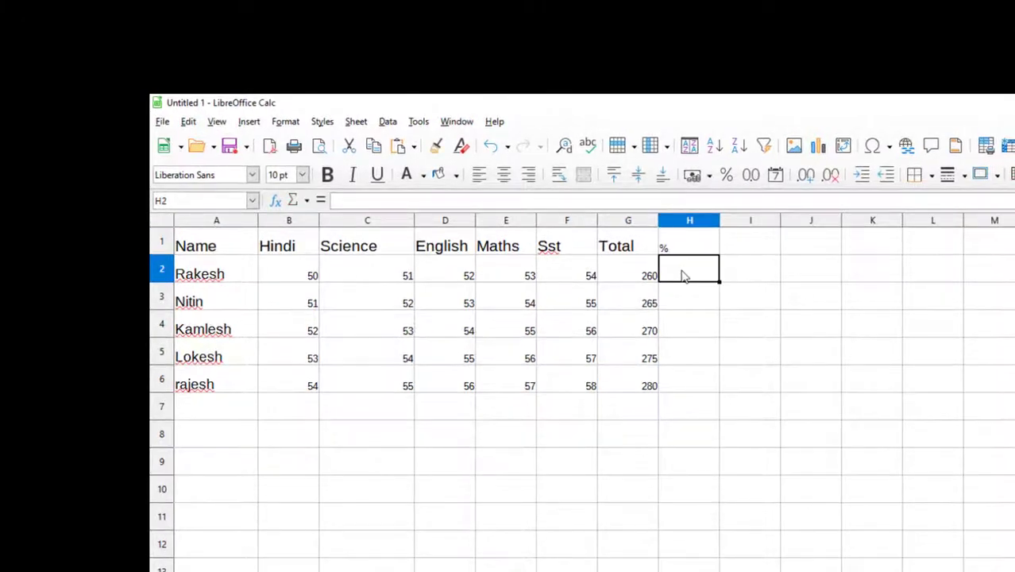
- Enter the percentage formula =(260/500)*100 in H2, using fixed numbers instead of cell references
text(=260/500)
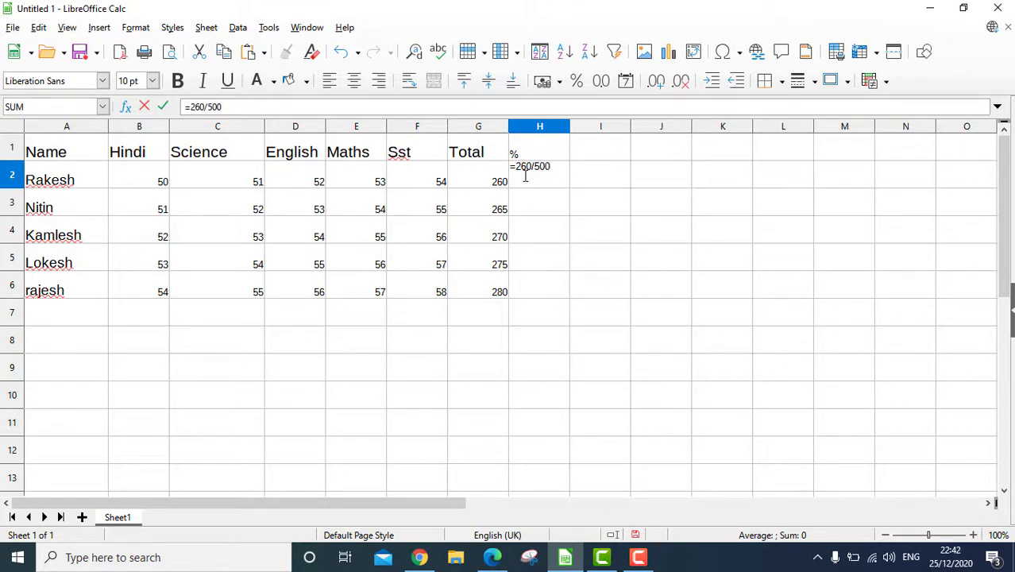
key(Left)
key(Left)
key(Left)
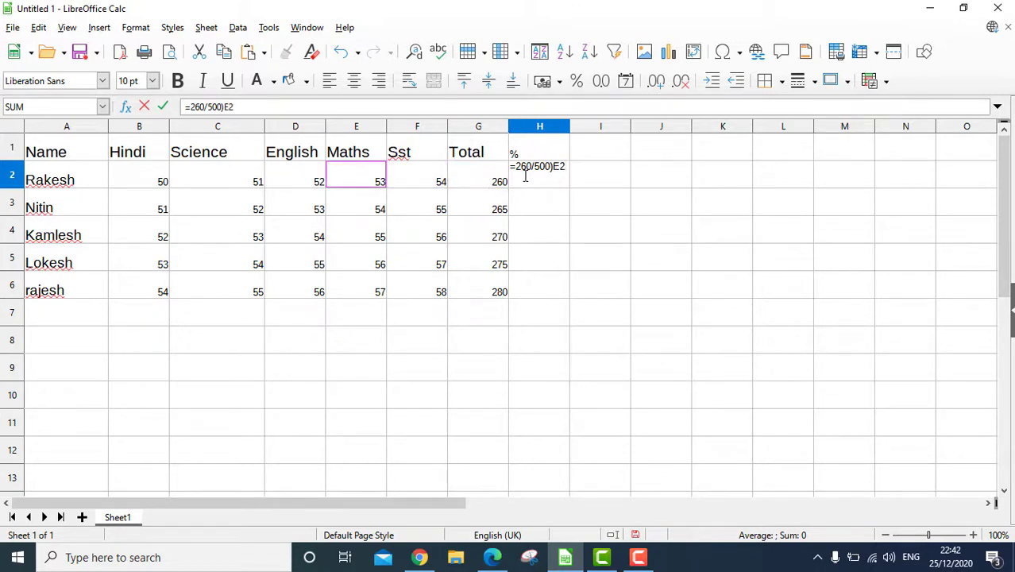
key(BackSpace)
key(BackSpace)
key(Left)
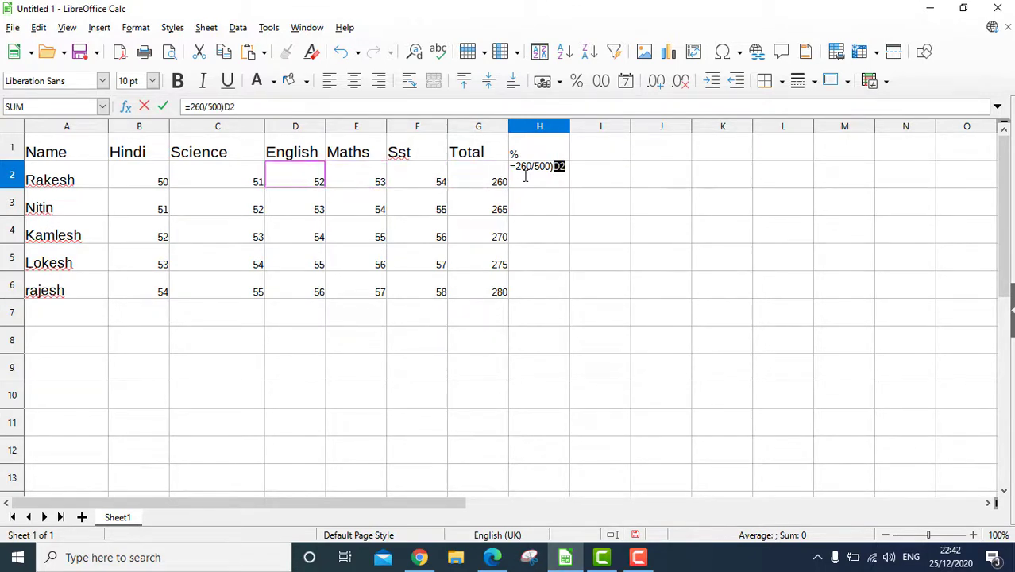
key(BackSpace)
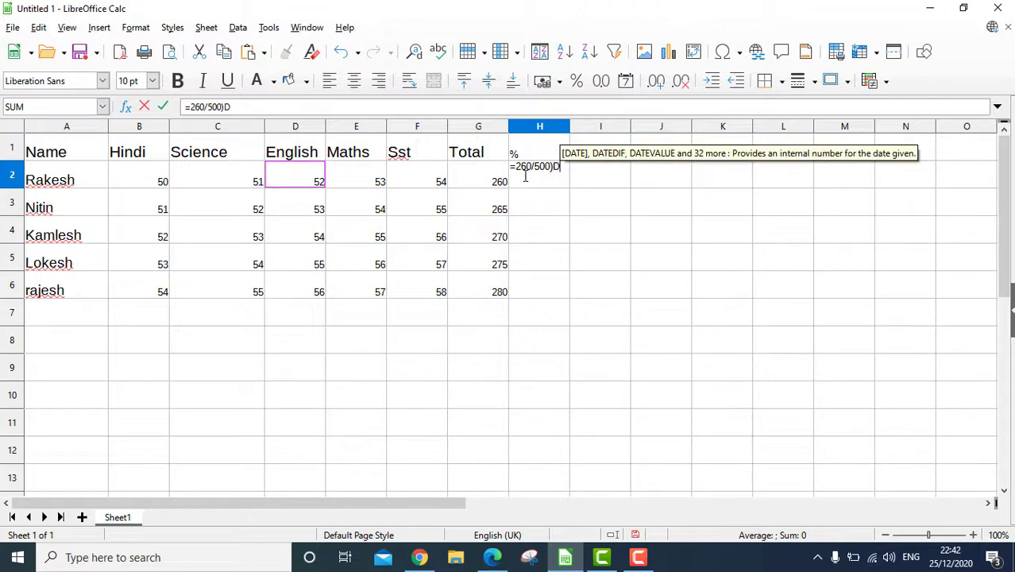
key(BackSpace)
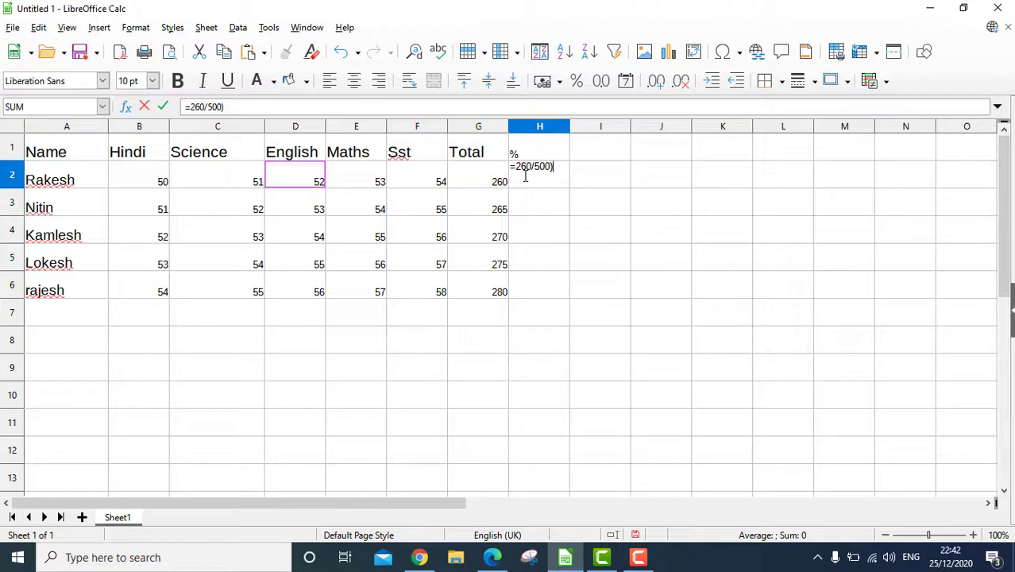
text(*100)
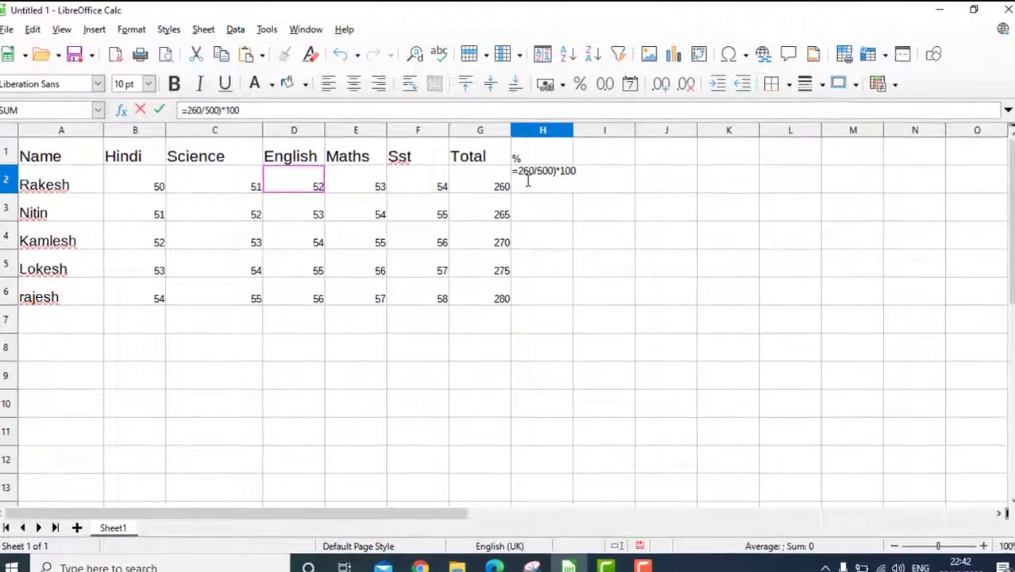
click(522, 178)
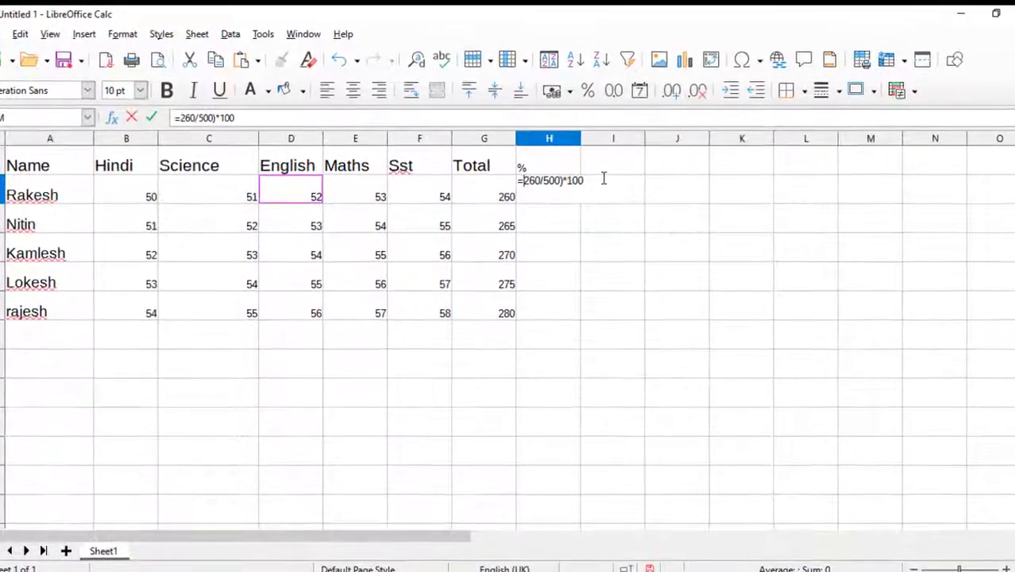
text(()
key(Return)
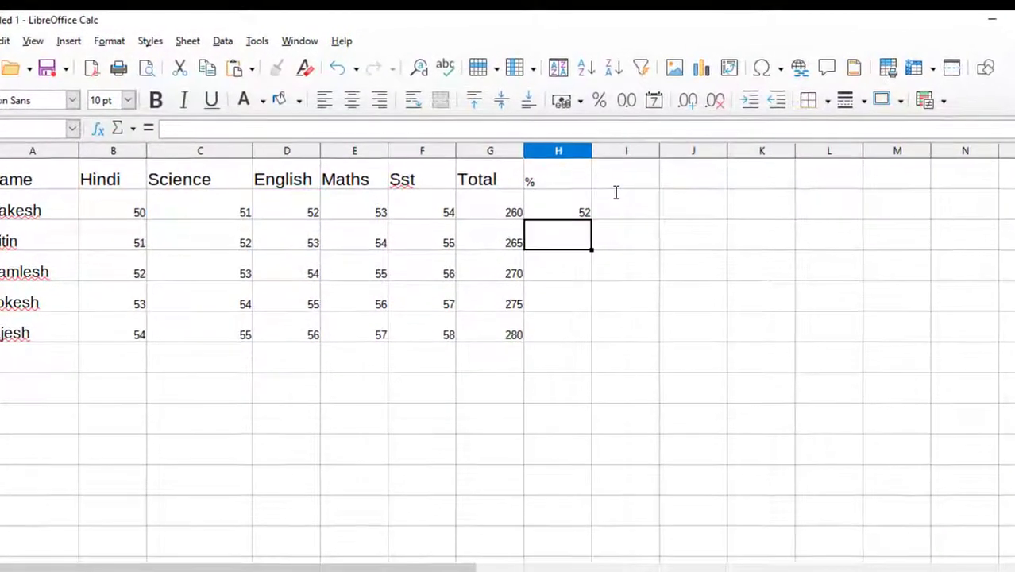
- Try copying the fixed-number percentage formula from H2 down to H6 and compare the formulas in the first rows
click(556, 212)
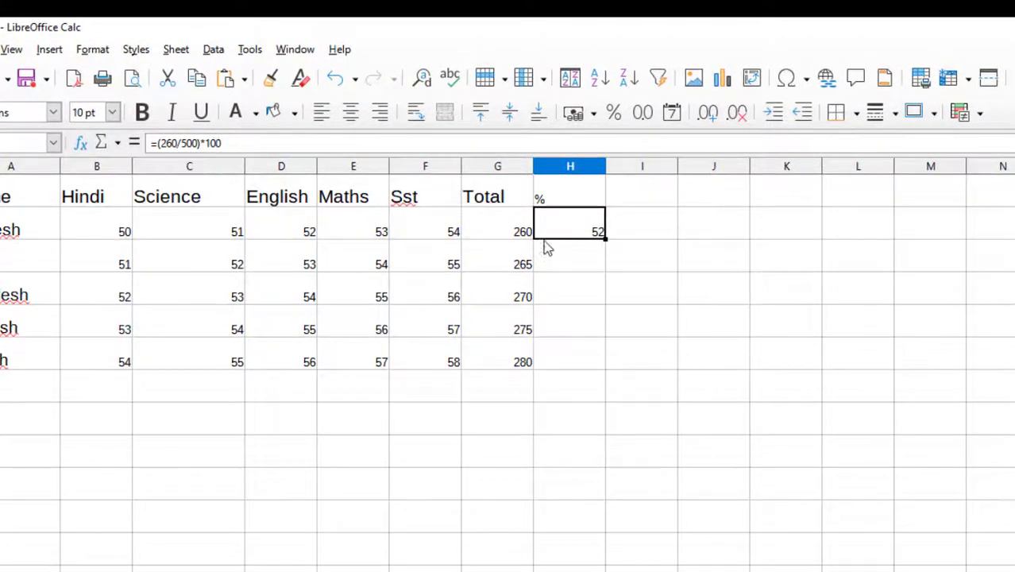
click(597, 258)
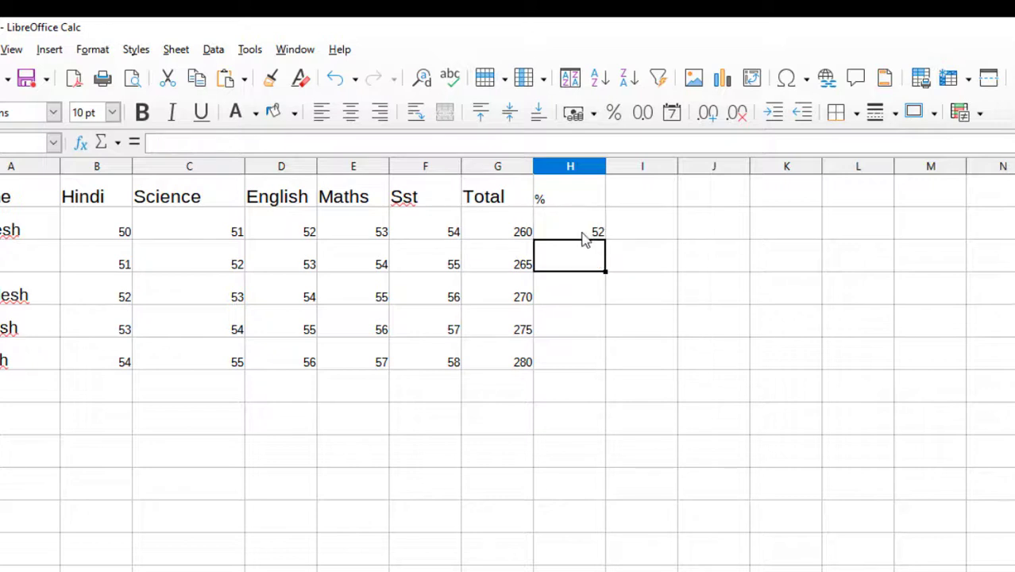
click(586, 232)
drag(605, 238, 604, 364)
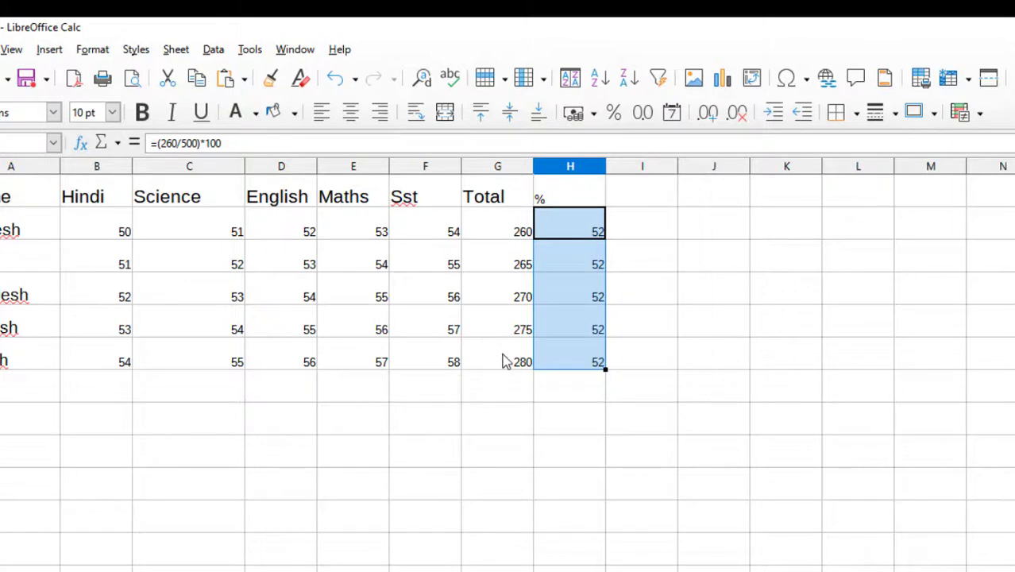
click(576, 269)
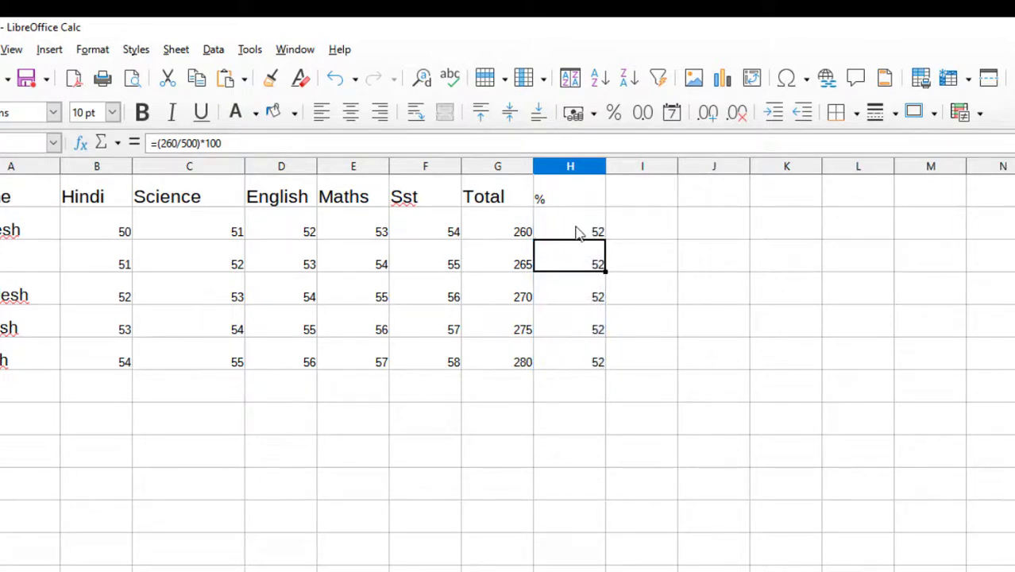
click(578, 228)
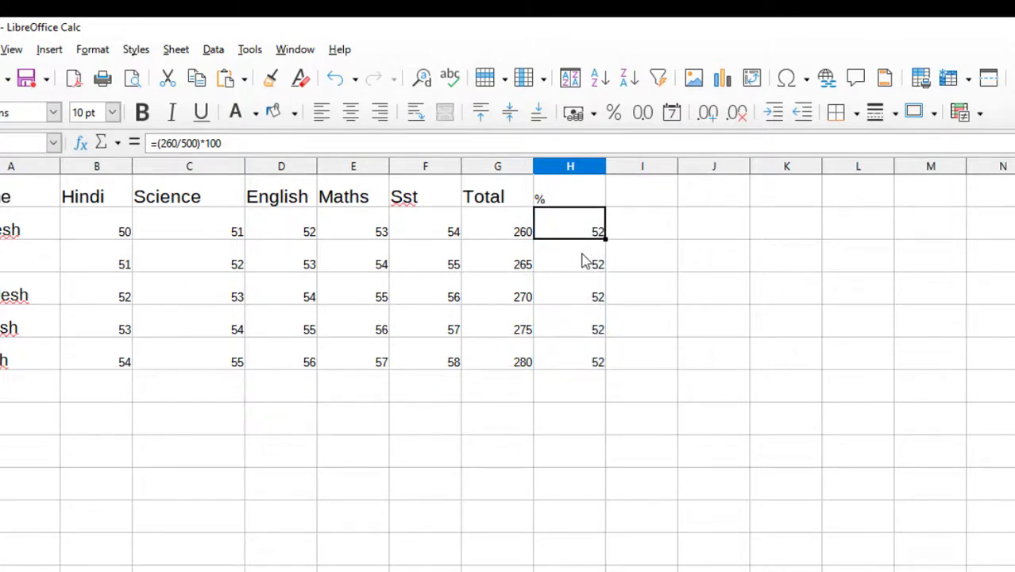
key(Down)
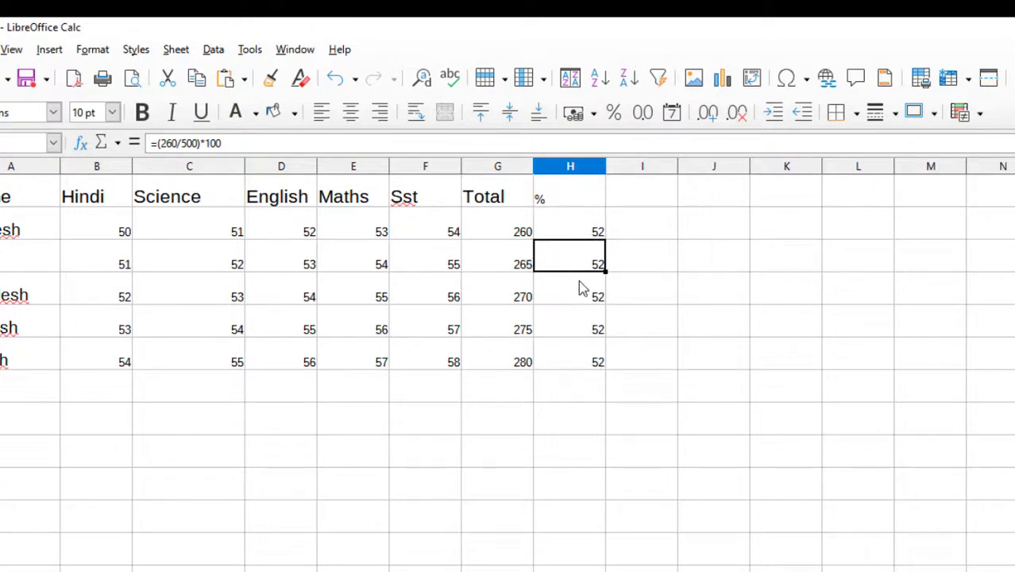
- Clear the copied percentages from H3:H6, keeping the formula in H2
drag(580, 288, 589, 358)
key(Delete)
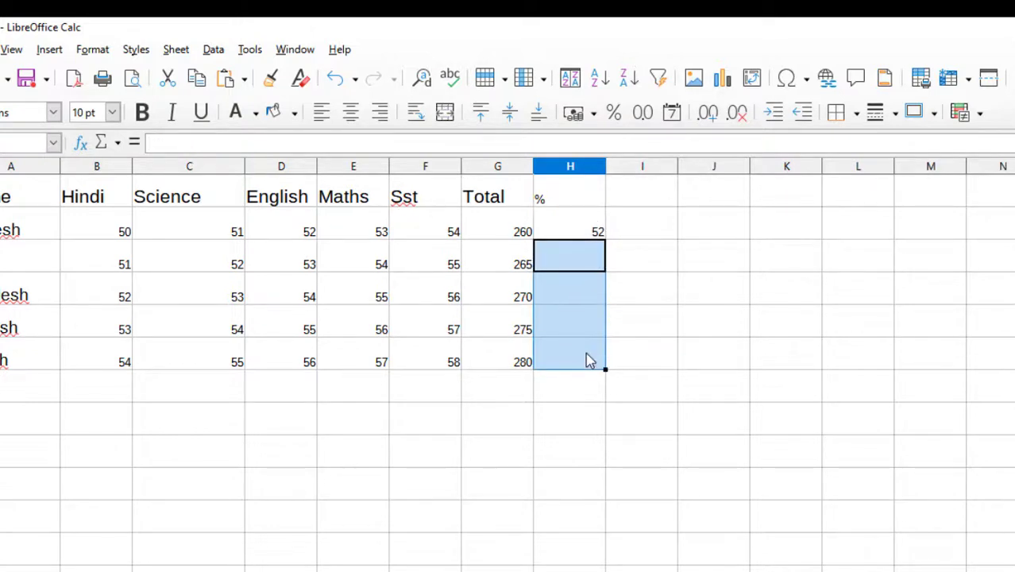
click(563, 225)
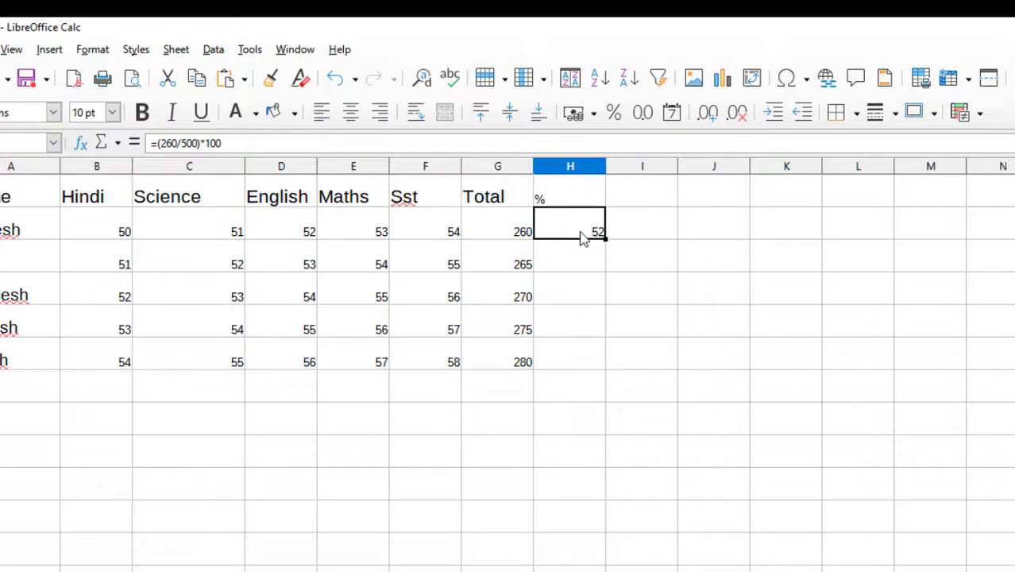
- Replace the fixed 260 in H2's formula with the total's cell reference, making it =(G2/500)*100
click(479, 231)
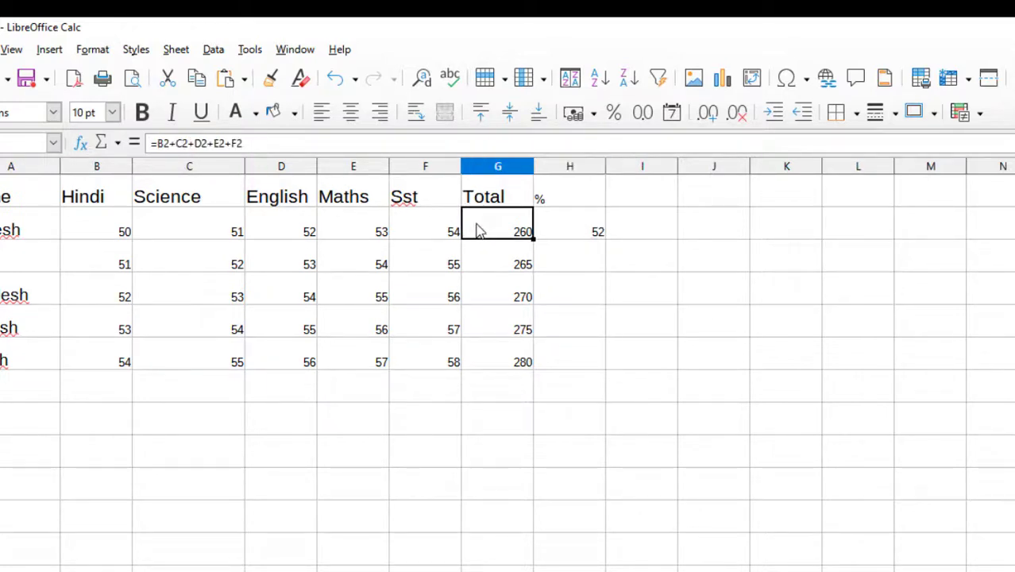
click(588, 231)
click(175, 144)
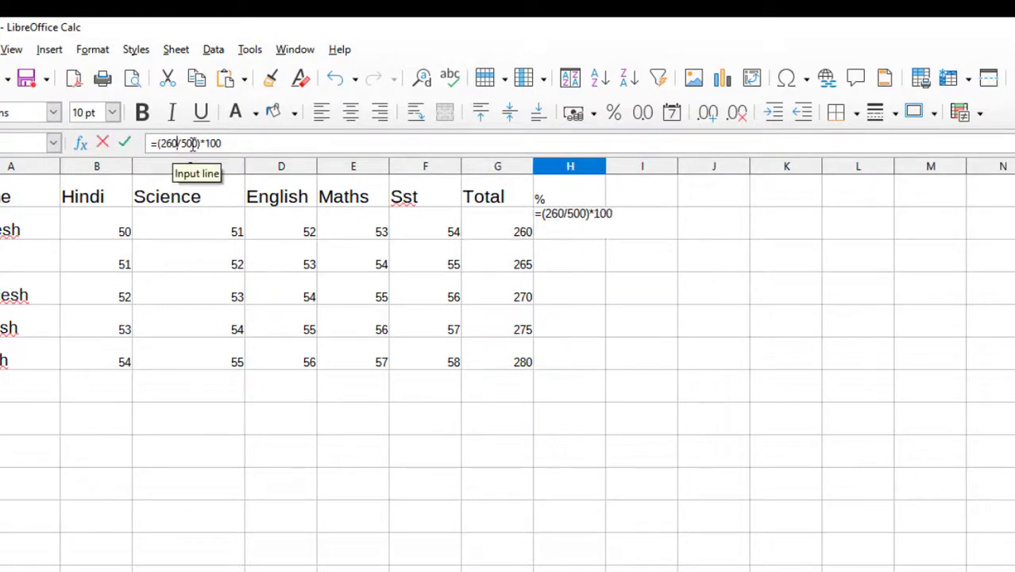
key(BackSpace)
key(BackSpace)
key(BackSpace)
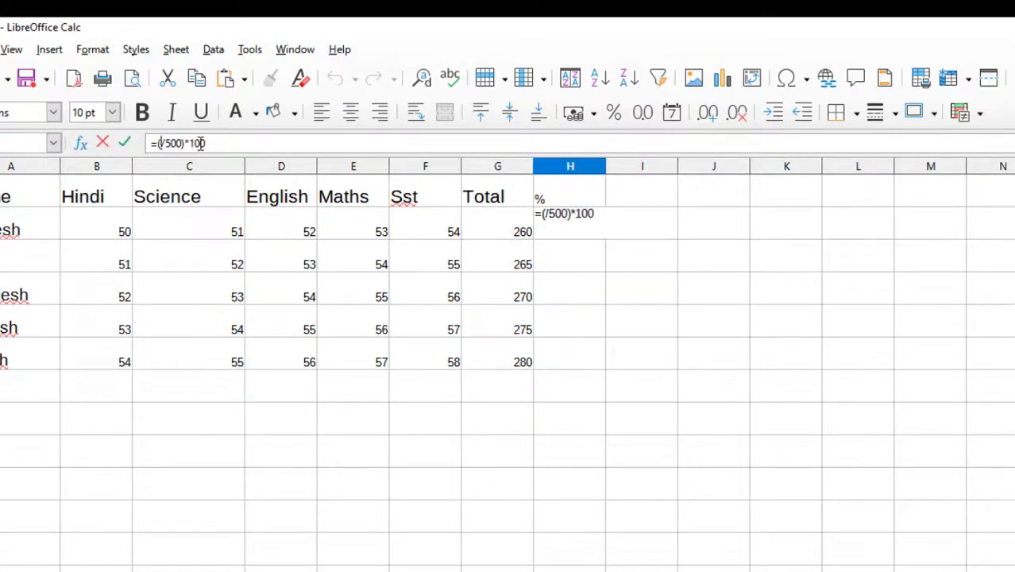
text(g2)
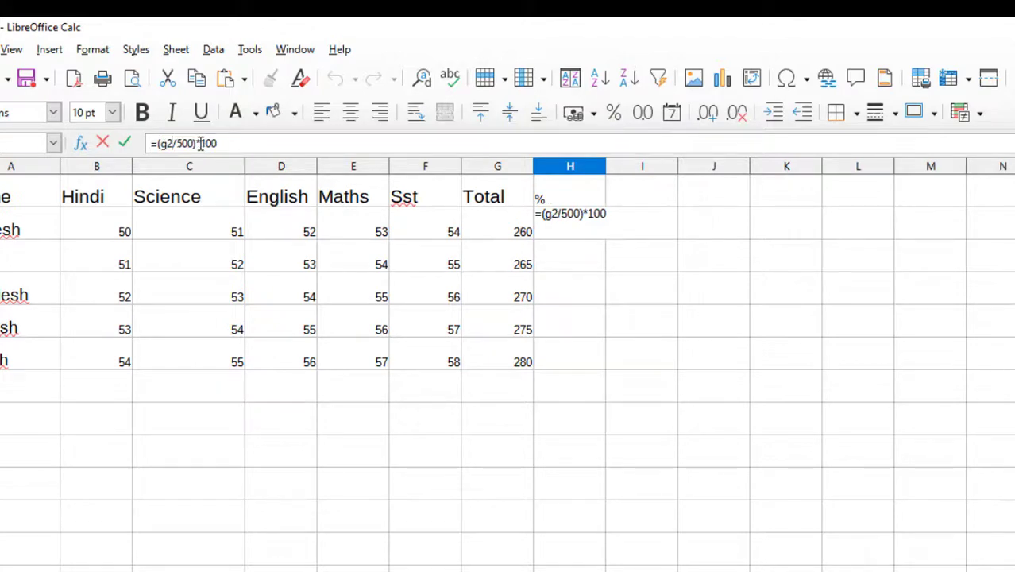
key(Return)
- Copy the percentage formula from H2 down to H6 and inspect the Total reference in each row
click(565, 231)
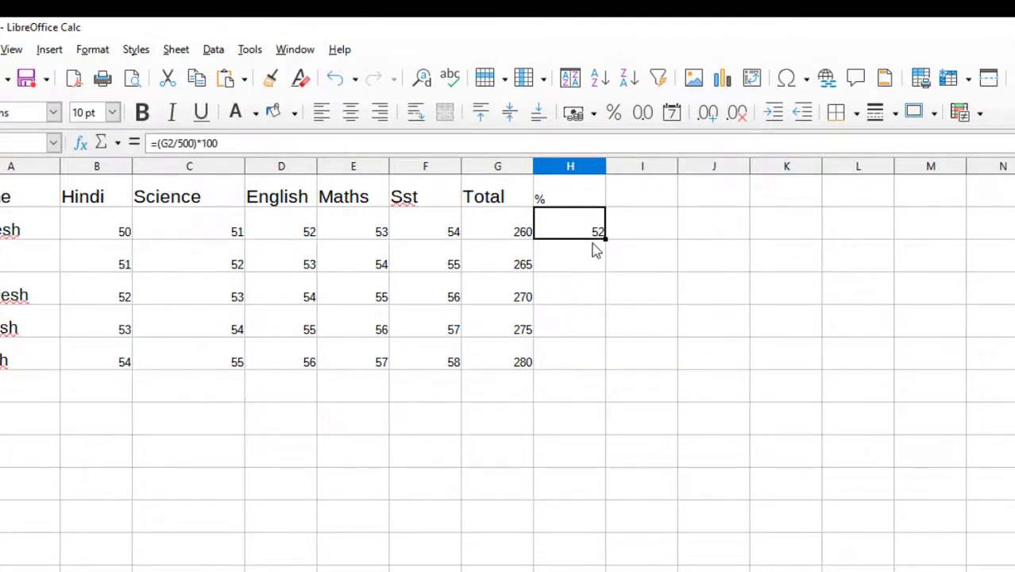
drag(605, 238, 601, 369)
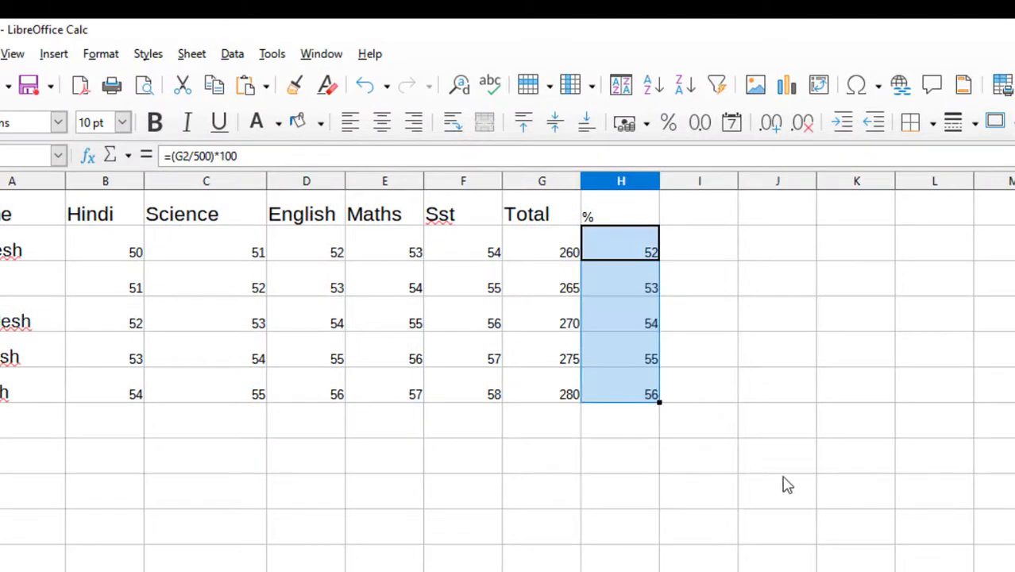
click(645, 307)
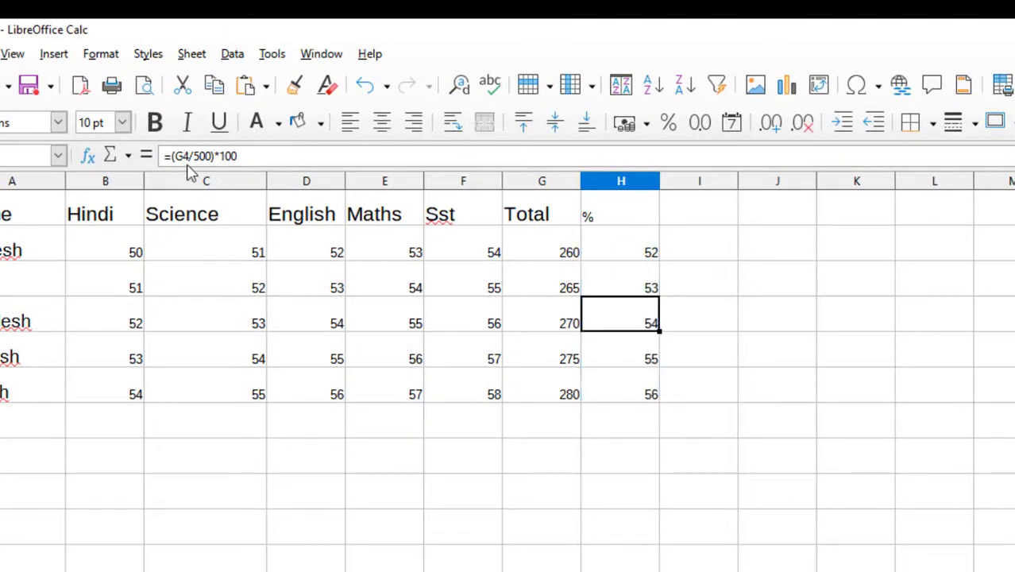
click(627, 287)
click(637, 323)
click(639, 363)
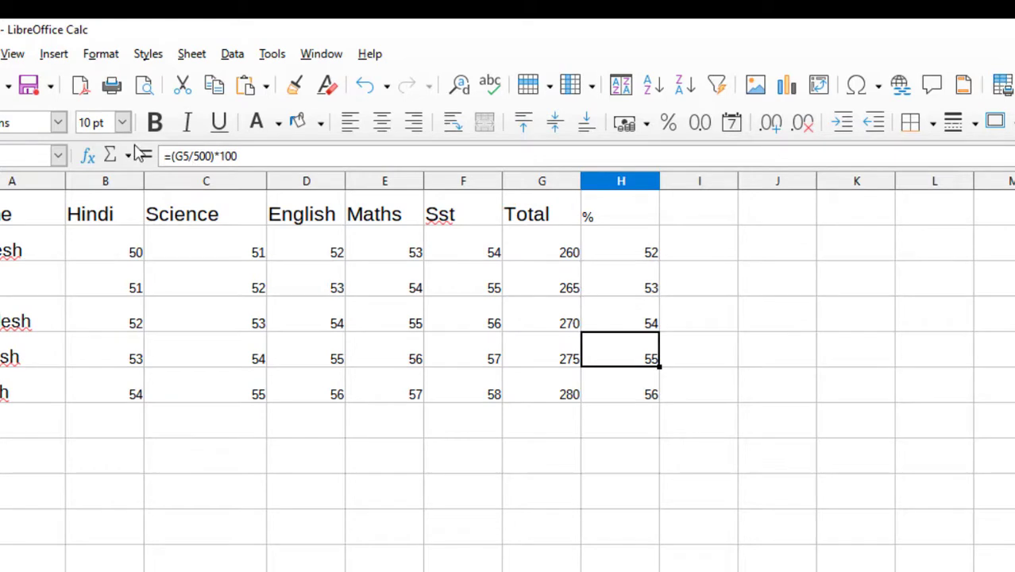
click(634, 395)
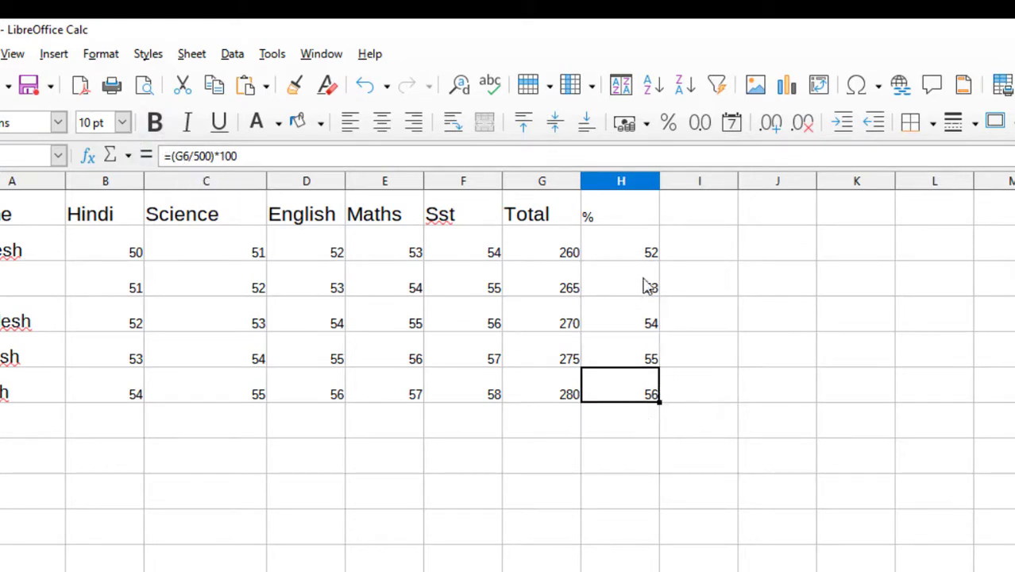
- Review the relative references in the % column's formulas and compare H2's formula with the total in G2
click(635, 254)
click(647, 314)
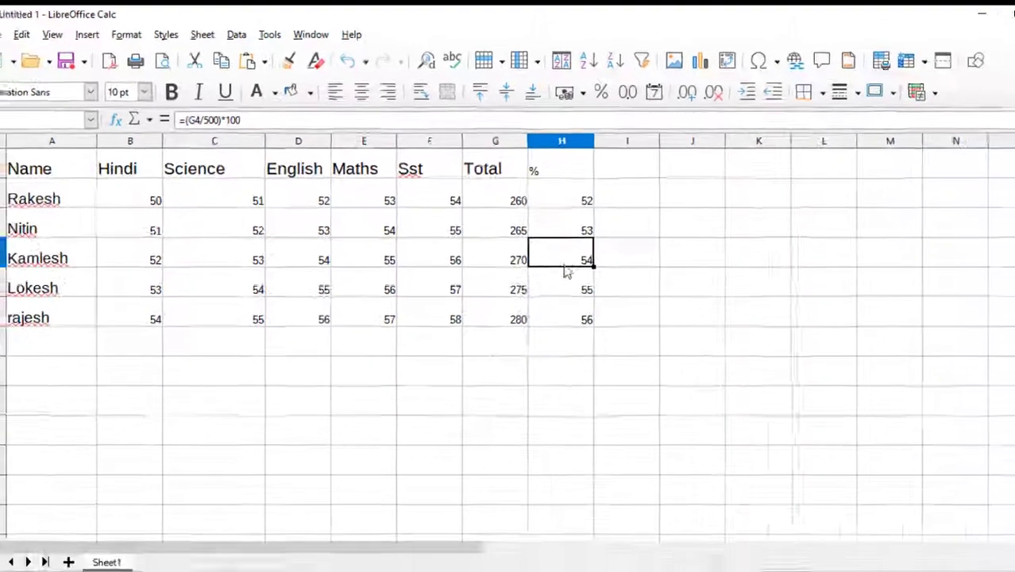
click(631, 393)
click(554, 311)
click(536, 181)
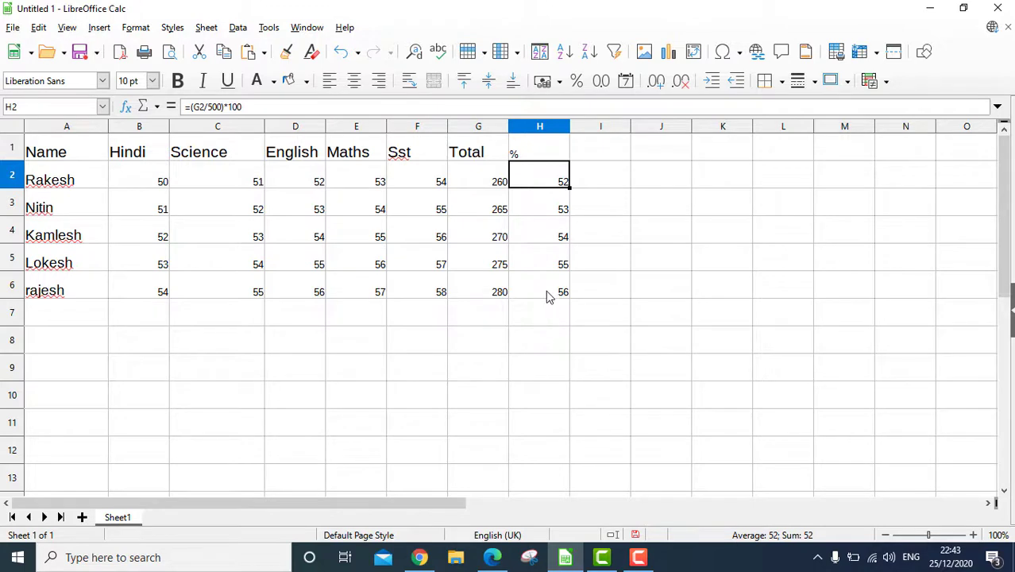
click(488, 182)
click(546, 182)
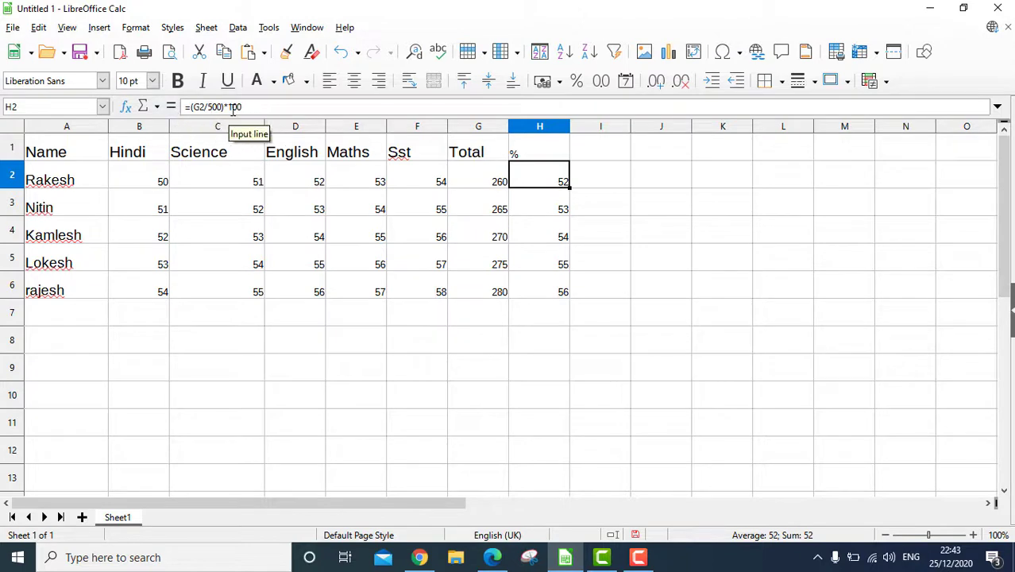
click(587, 230)
click(598, 184)
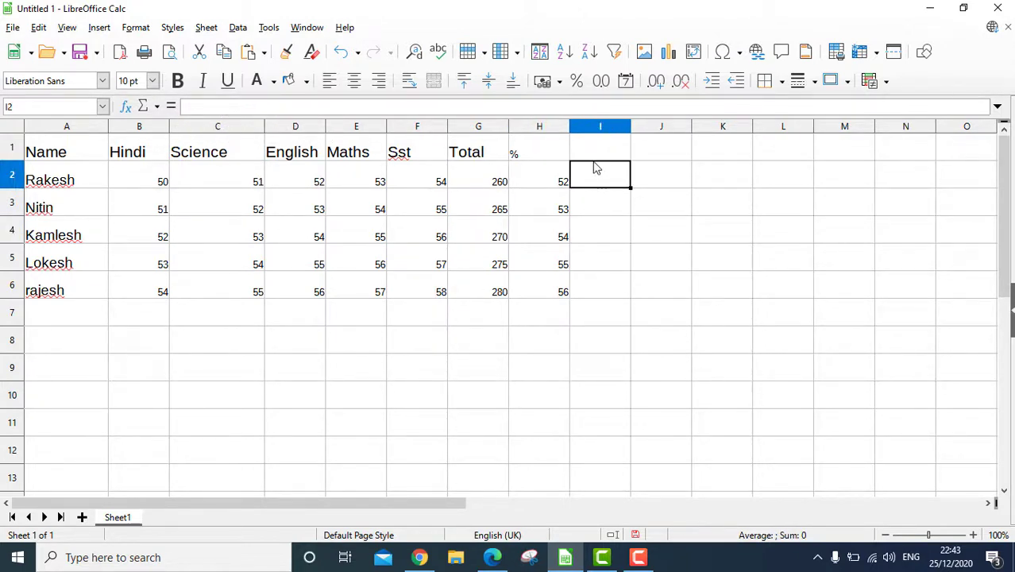